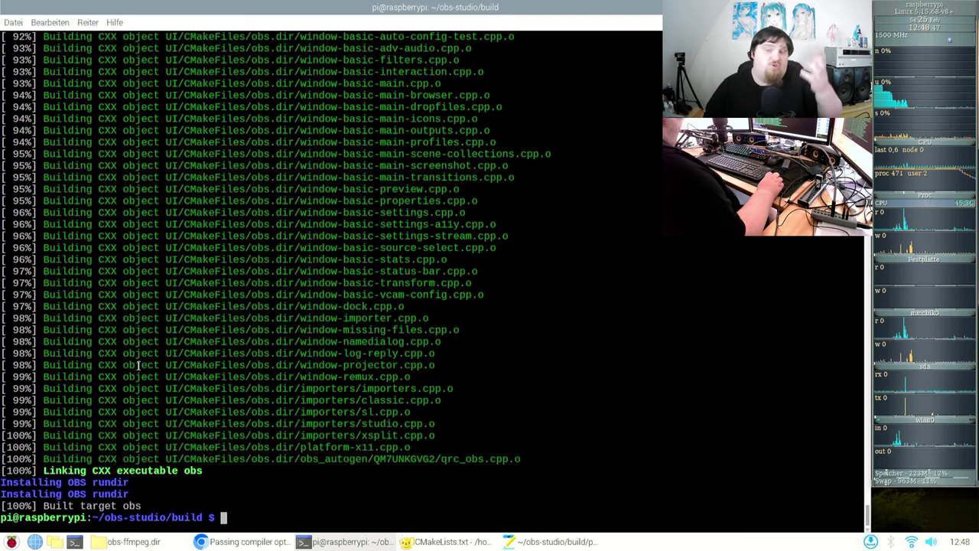
Step: Try to install the compiled OBS build from the build directory with make install
key(Up)
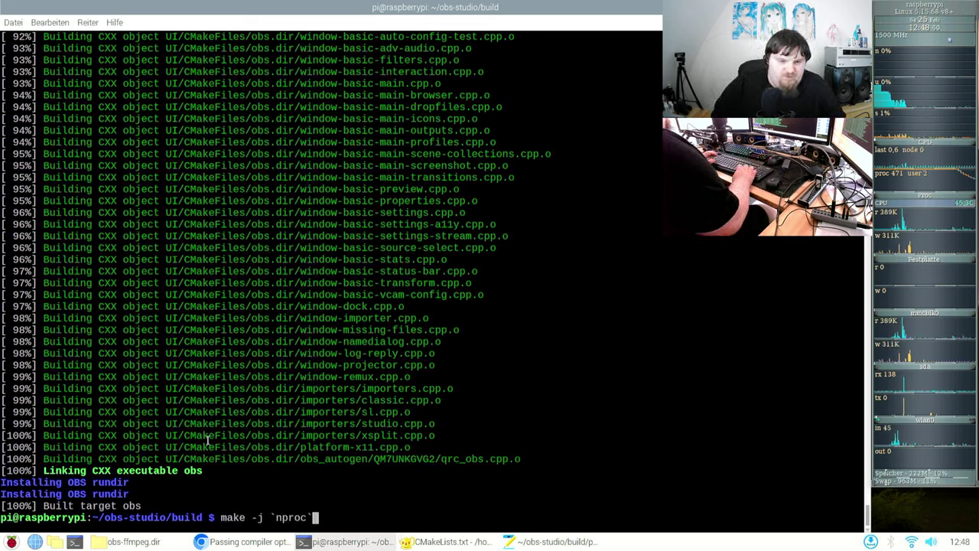
key(BackSpace)
key(BackSpace)
key(BackSpace)
key(BackSpace)
key(BackSpace)
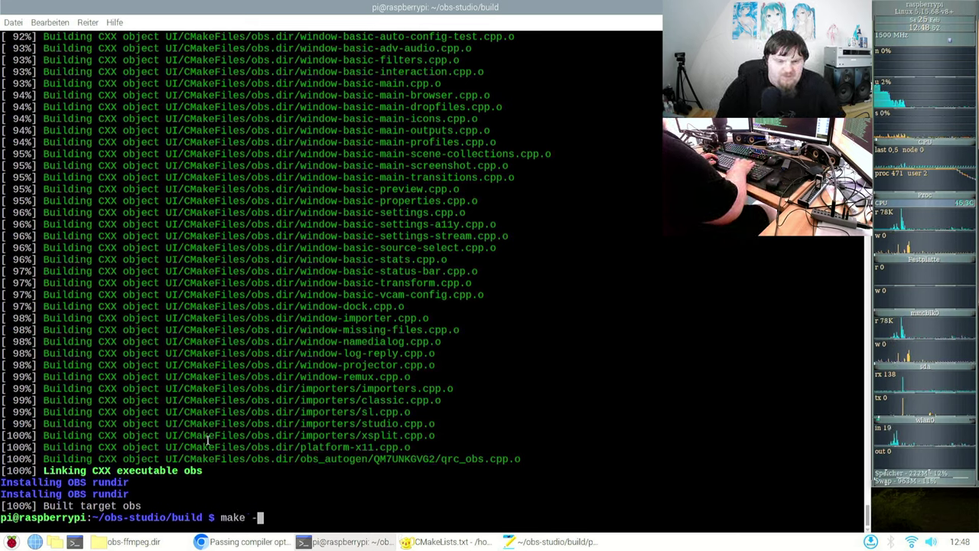
text(insz)
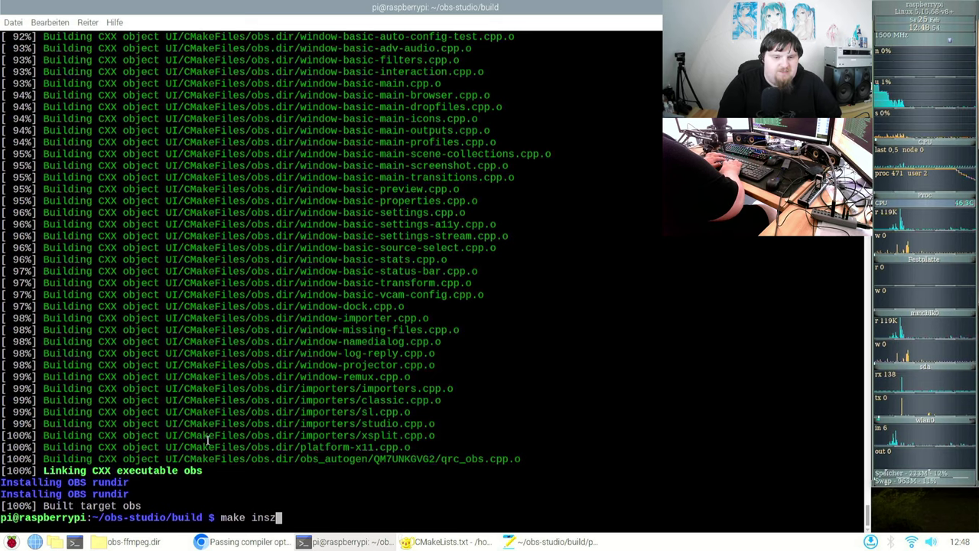
key(BackSpace)
text(ta)
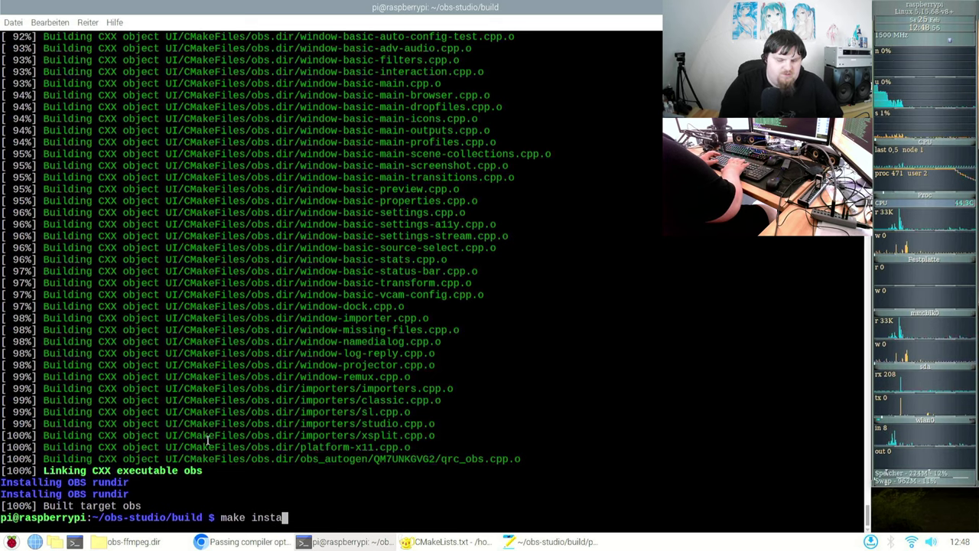
text(ll)
key(Return)
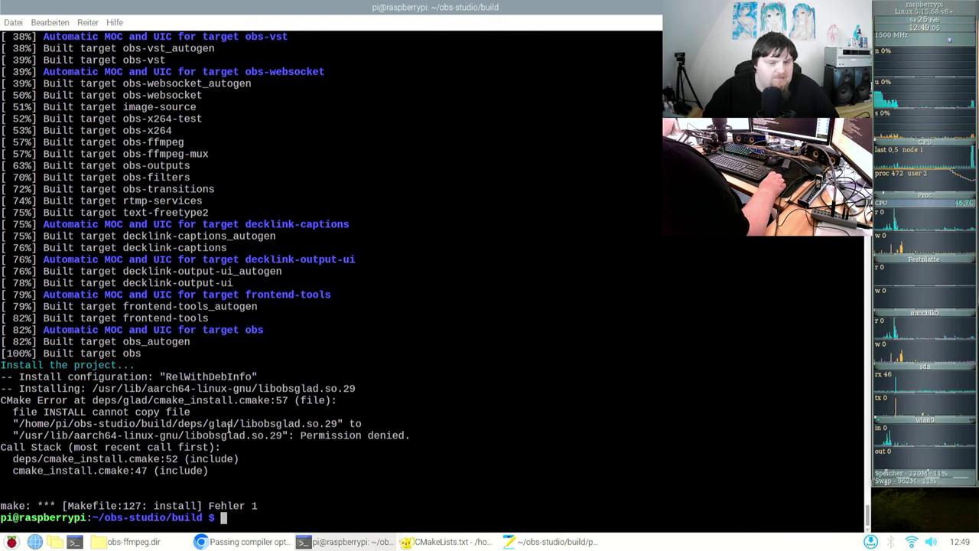
Step: Install the compiled OBS build with root privileges by running sudo make install
key(Up)
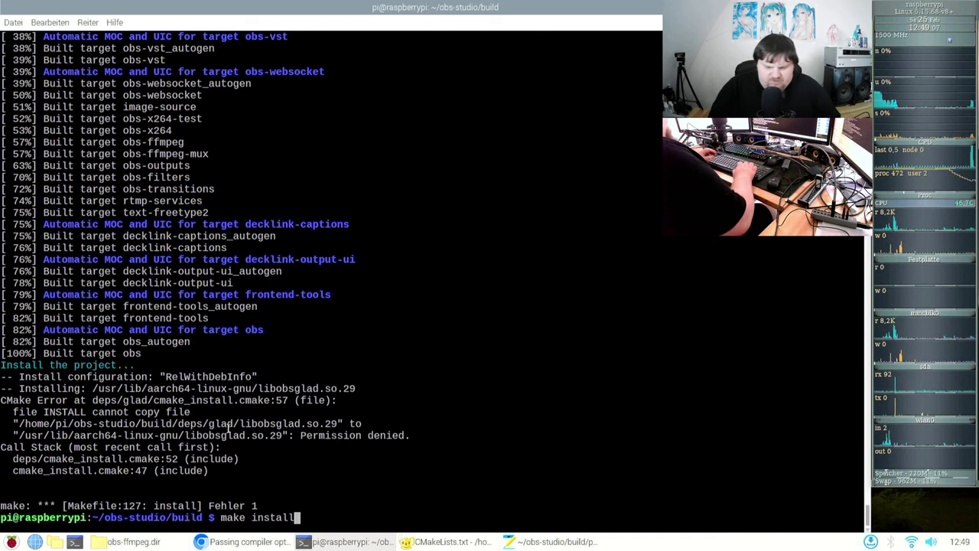
key(Home)
text(sudo)
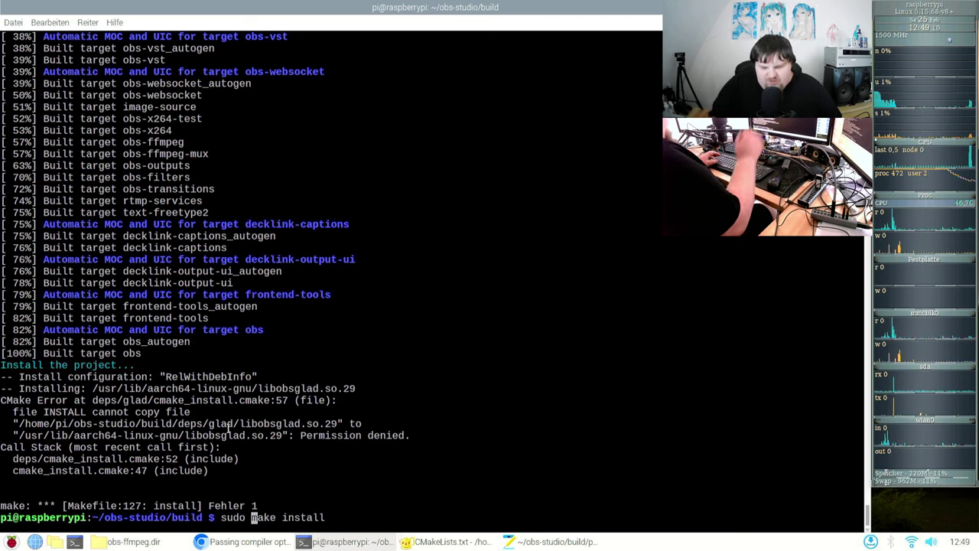
key(Return)
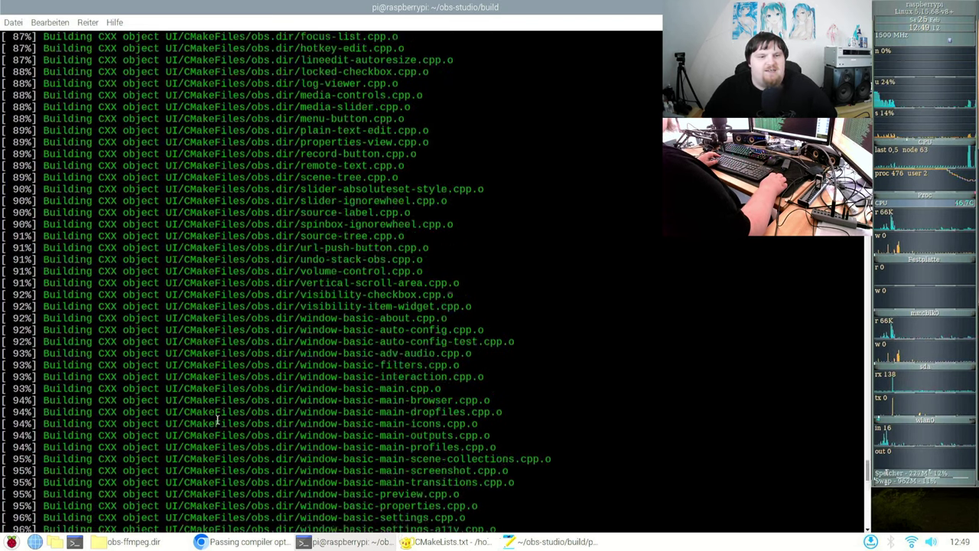
scroll(218, 419, up, 10)
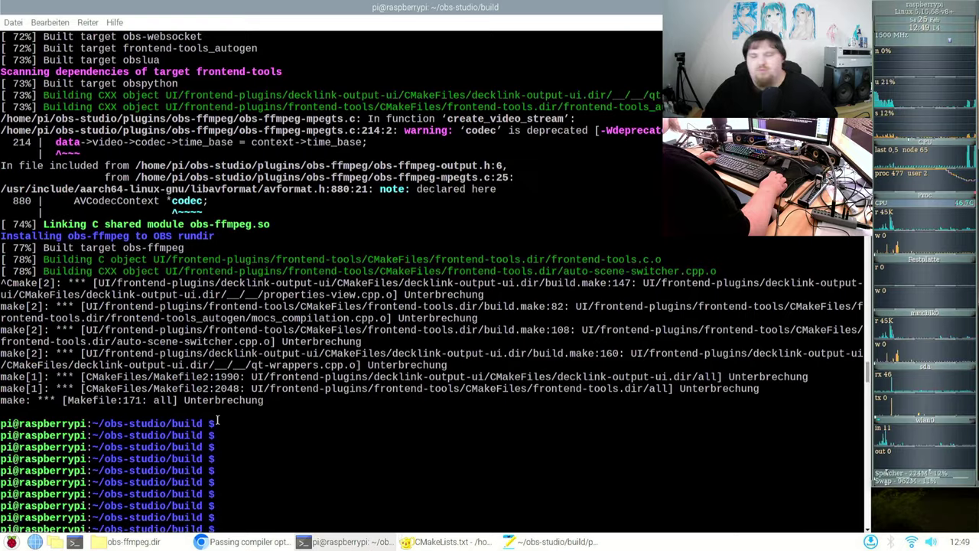
scroll(218, 420, down, 15)
scroll(218, 419, down, 20)
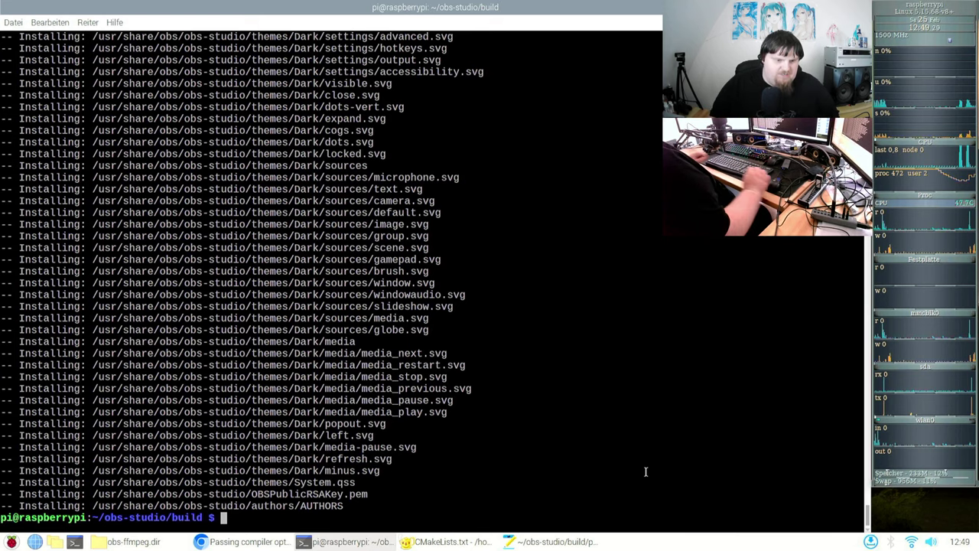
Step: Close the text editor with build.make, the obs-ffmpeg.dir file manager, the browser and the CMakeLists.txt editor
click(312, 543)
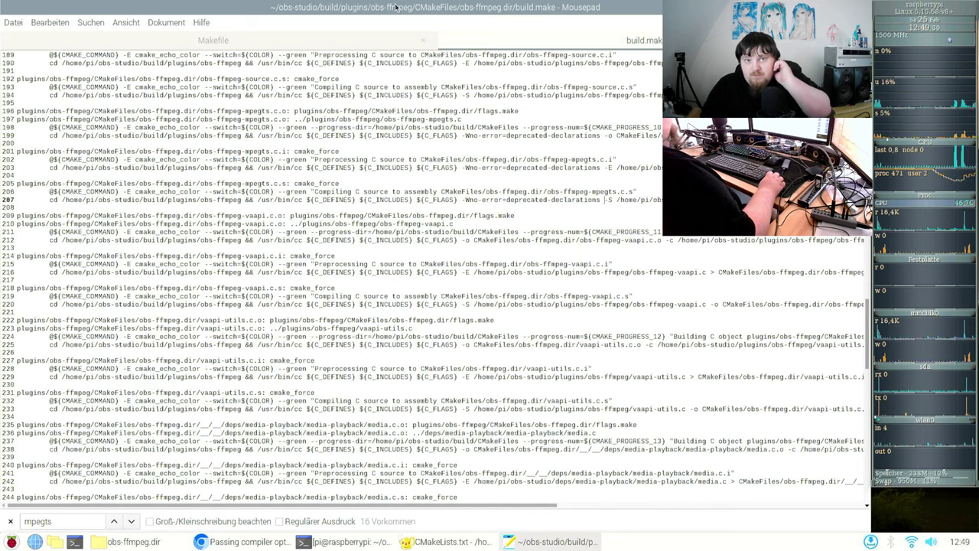
click(13, 23)
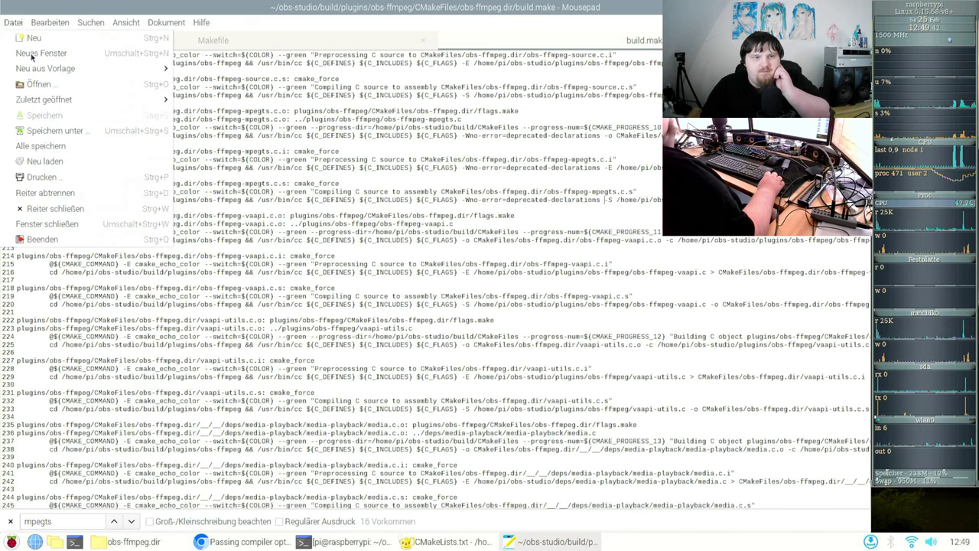
click(42, 239)
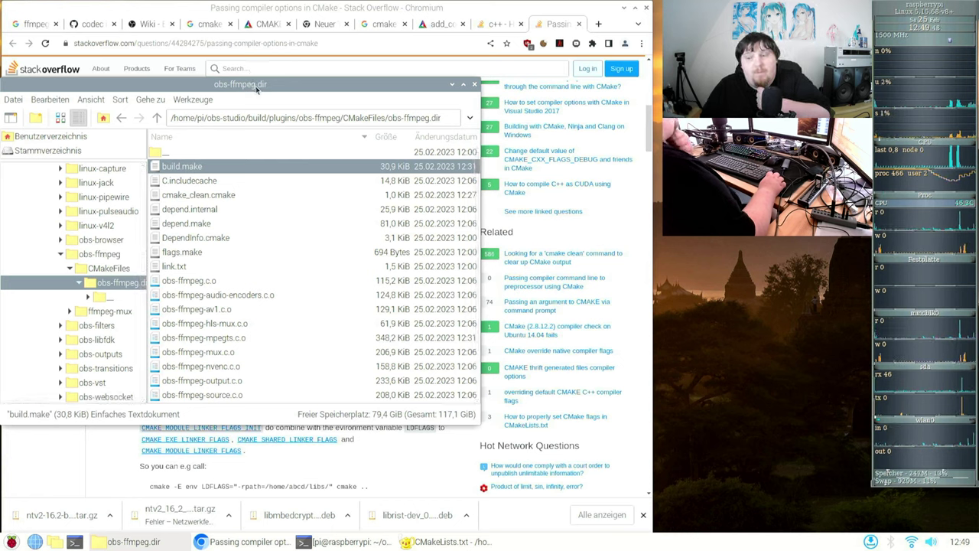
click(475, 85)
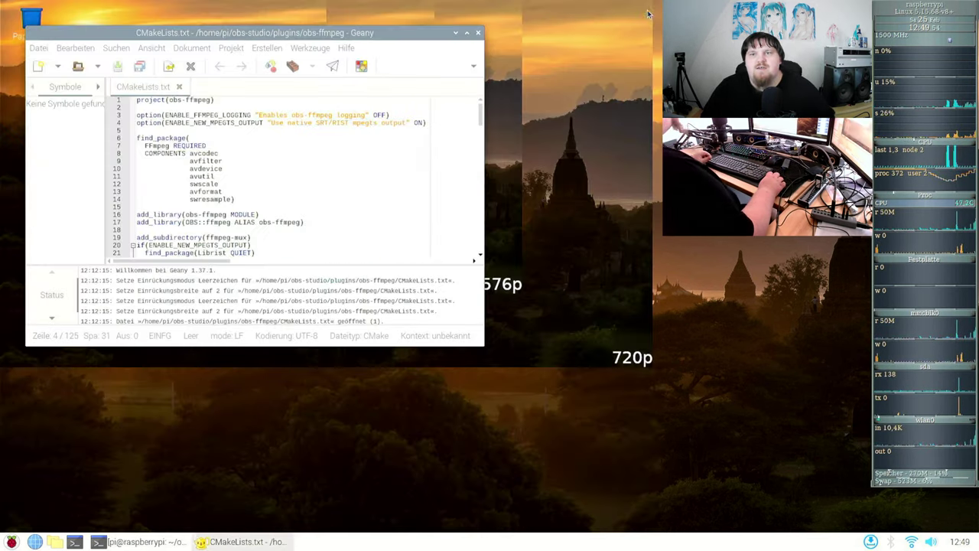
key(alt+F4)
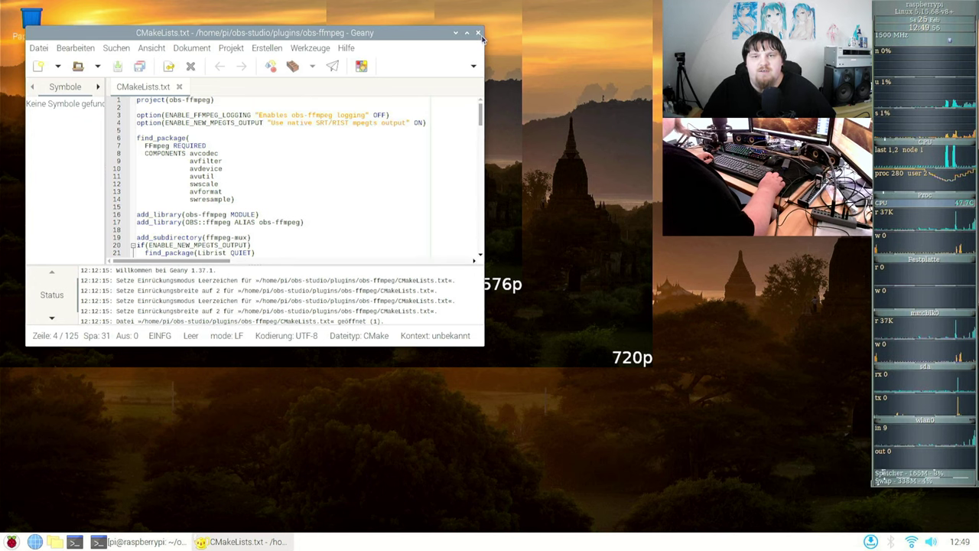
click(478, 33)
Step: Open a new terminal window, try to launch OBS with the obs command, and dismiss the error dialog
click(76, 541)
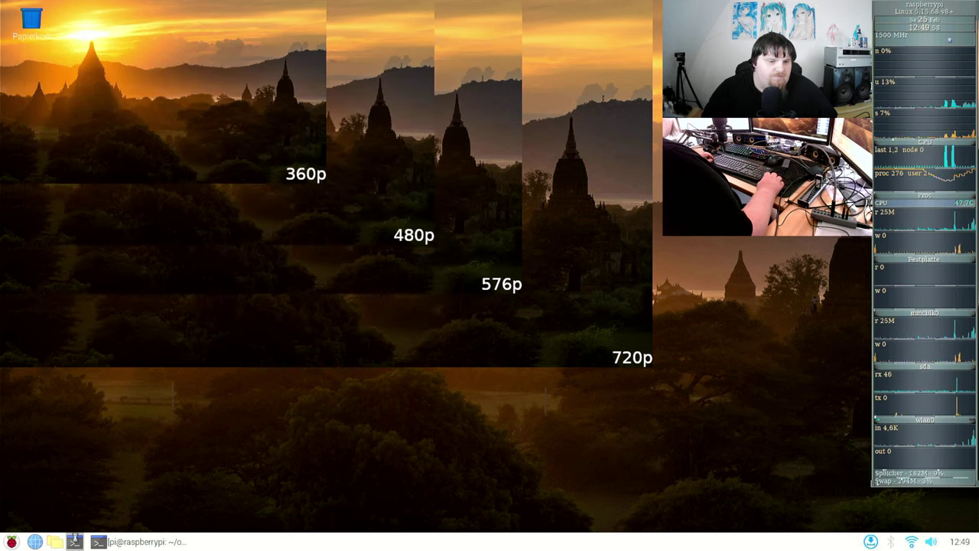
text(obs)
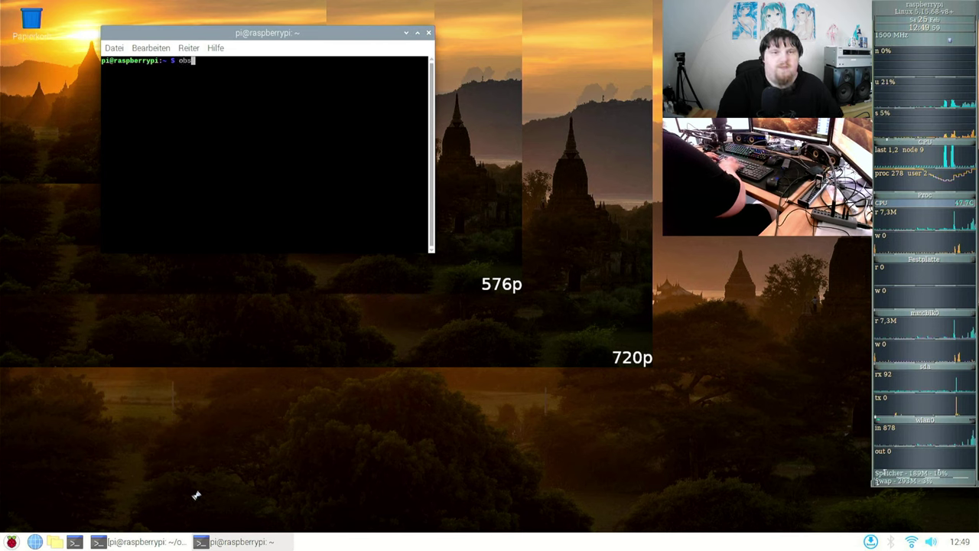
key(Return)
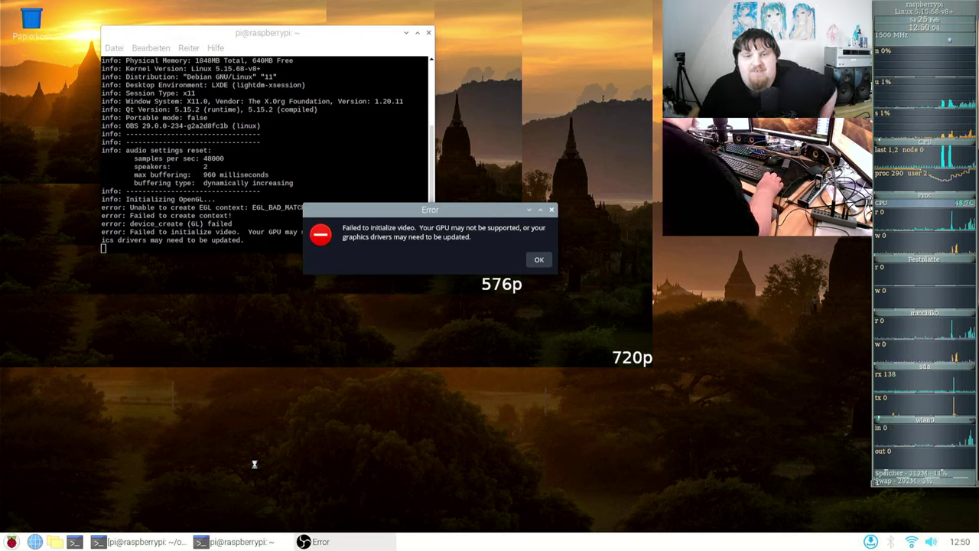
click(539, 261)
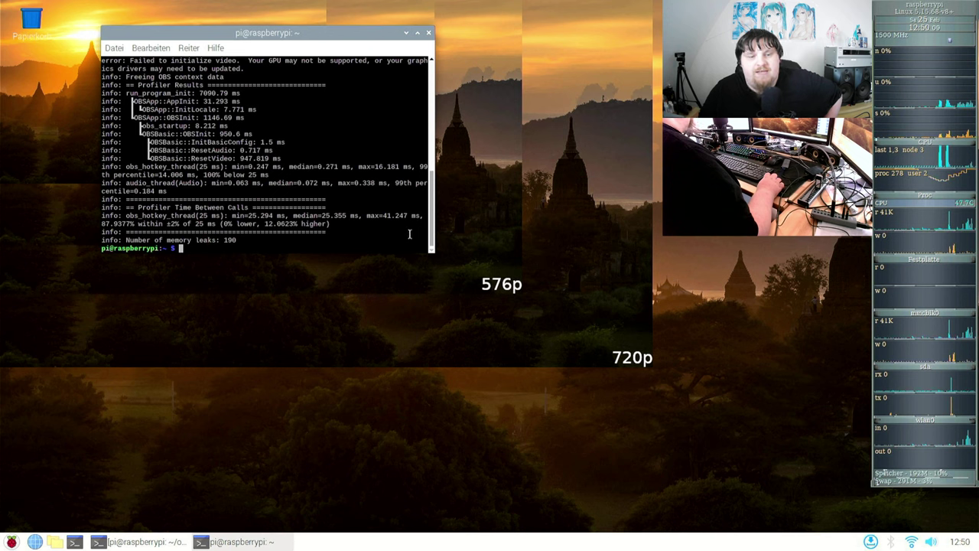
key(ctrl+r)
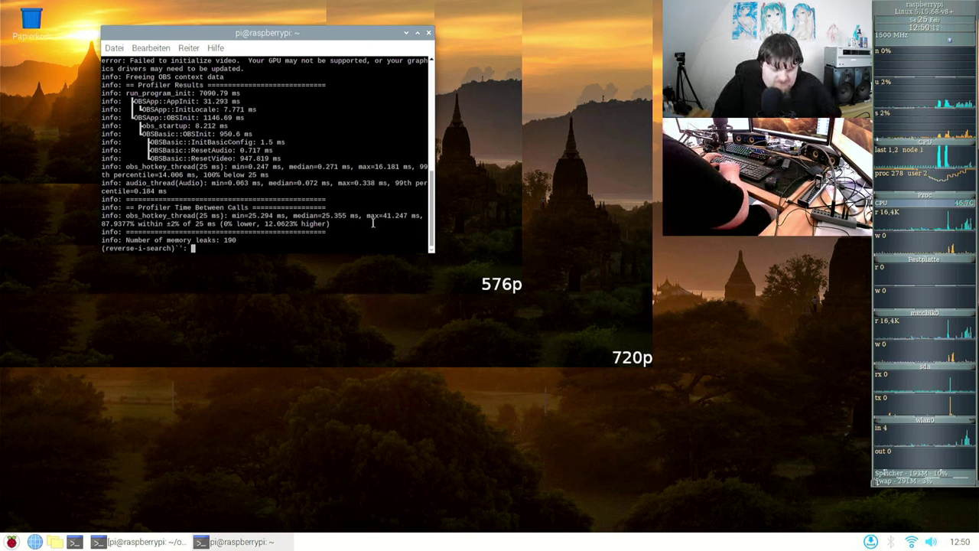
text(=)
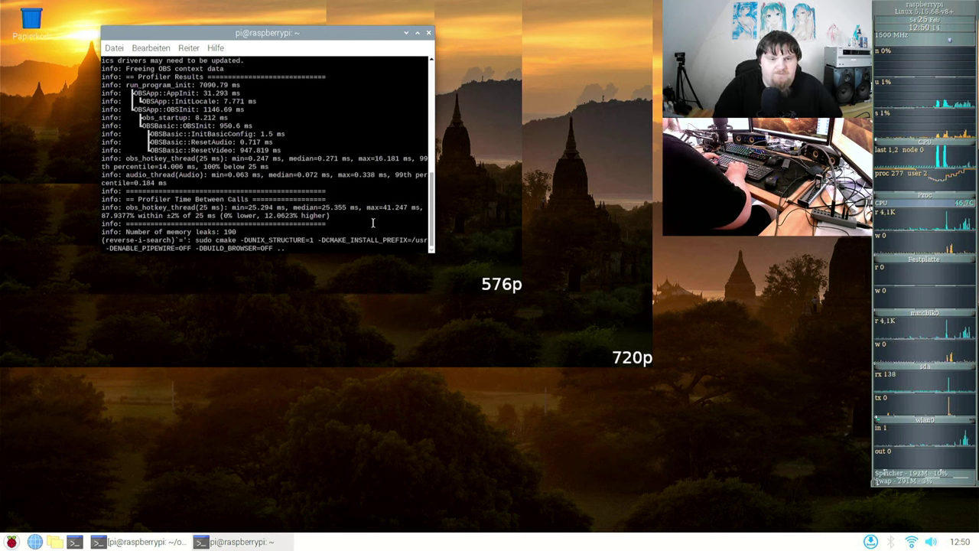
key(ctrl+r)
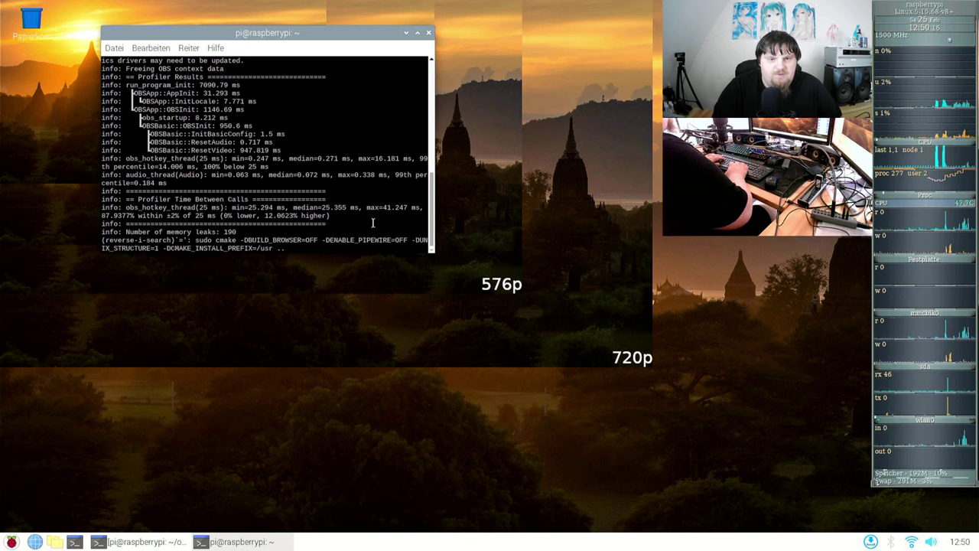
key(ctrl+c)
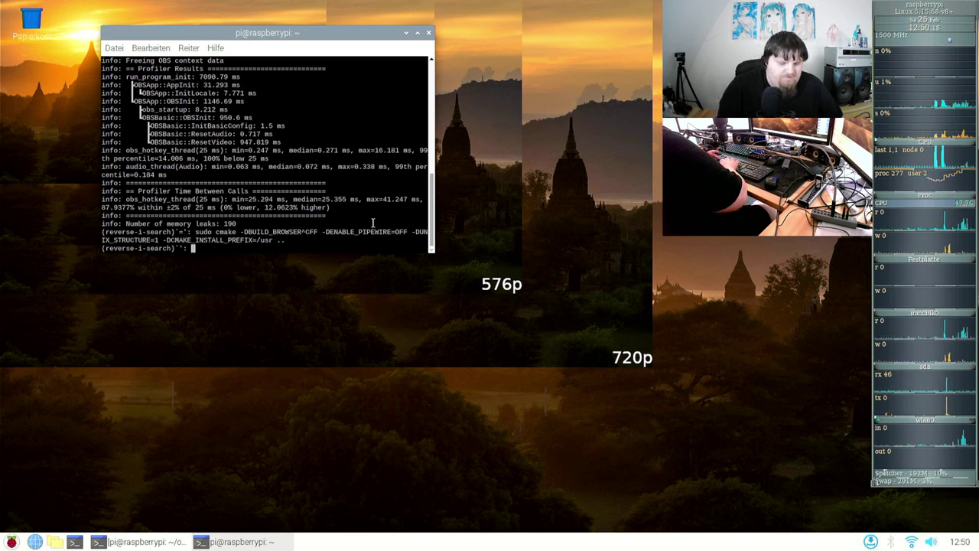
Step: Launch OBS from the command history with MESA_GL_VERSION_OVERRIDE=3.3 obs and cancel the setup wizard
key(ctrl+r)
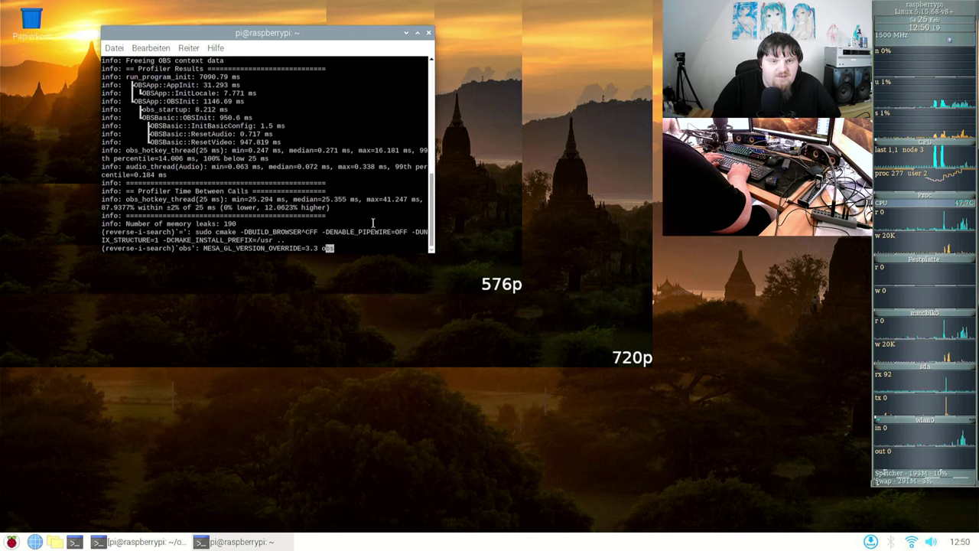
key(Return)
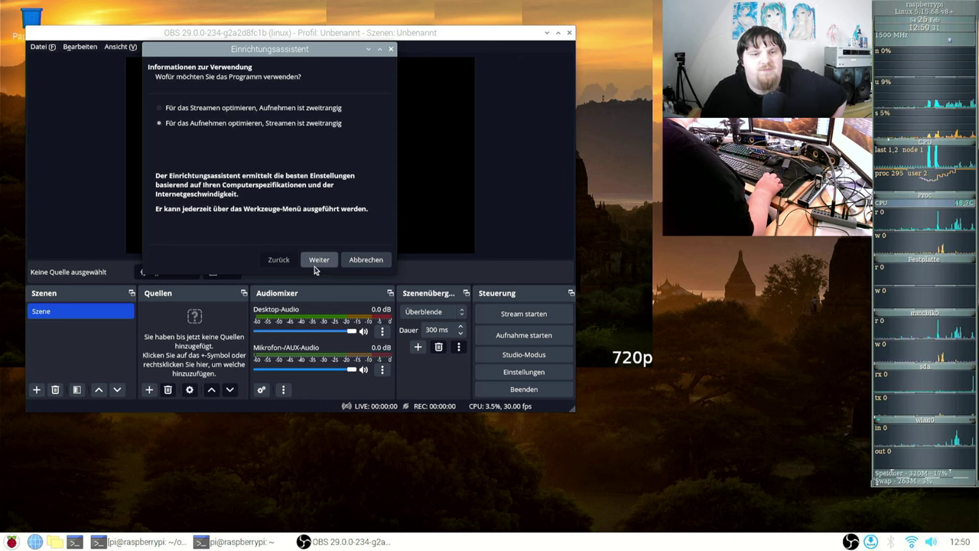
click(364, 260)
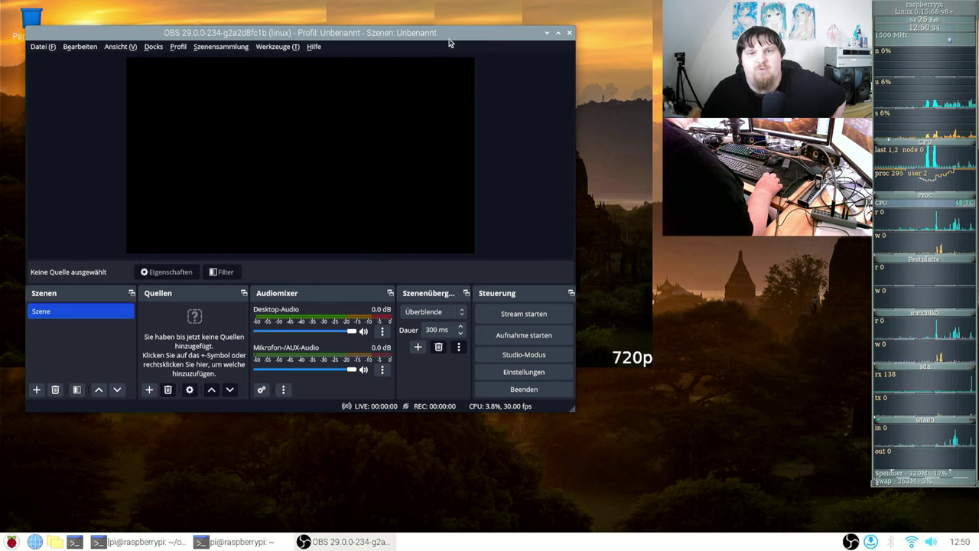
Step: Move the OBS window down, close it, and relaunch OBS with the same MESA override command
drag(452, 39, 515, 112)
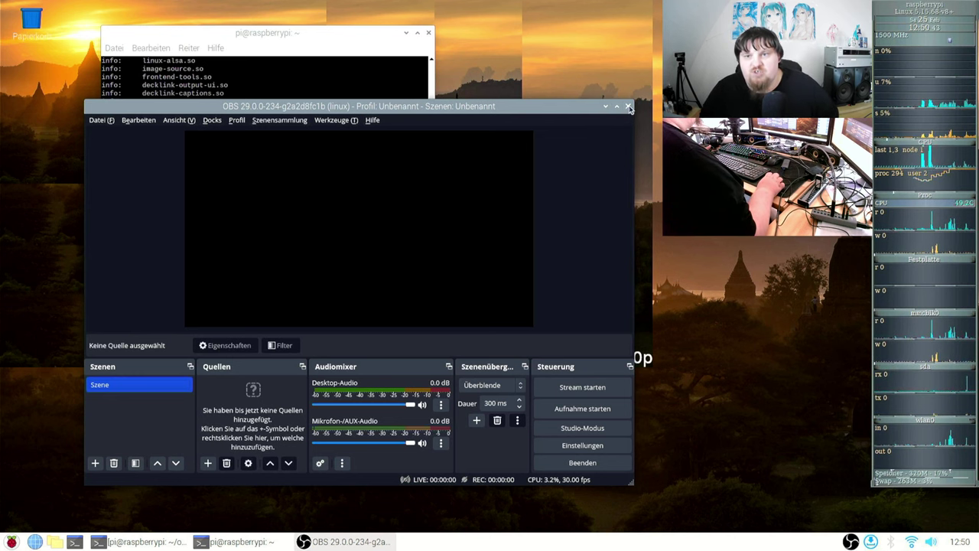
click(629, 108)
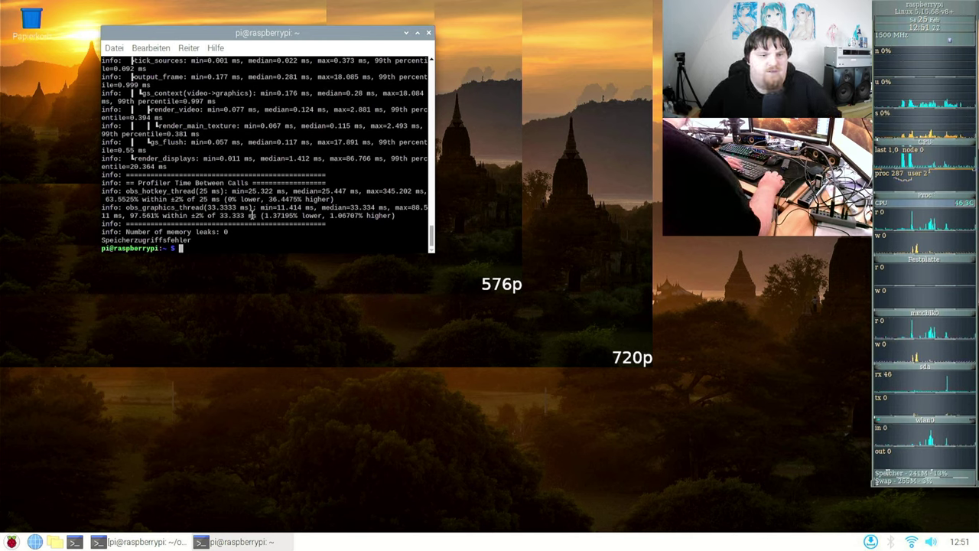
key(Up)
key(Return)
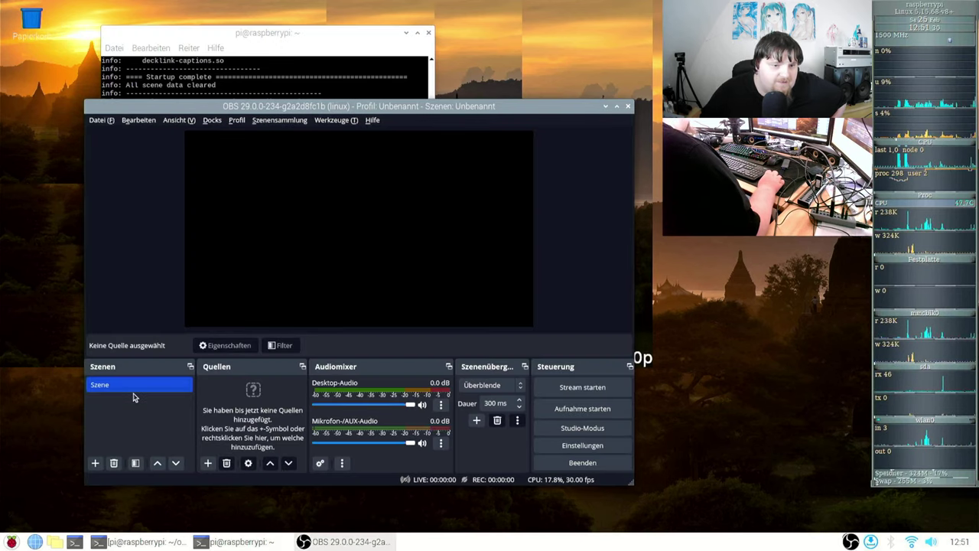
Step: Add a new Videoaufnahmegerät (V4L2) source named Camera to the scene
click(134, 392)
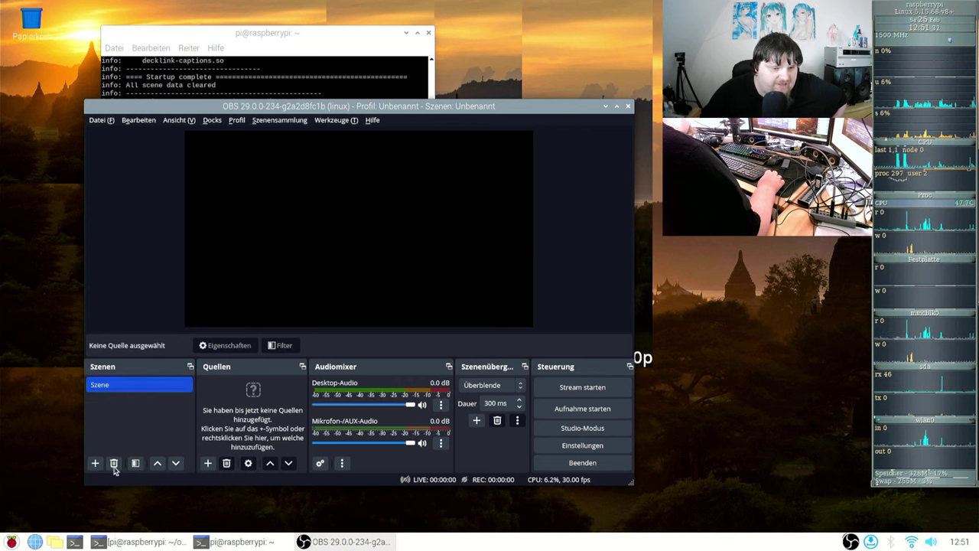
click(207, 467)
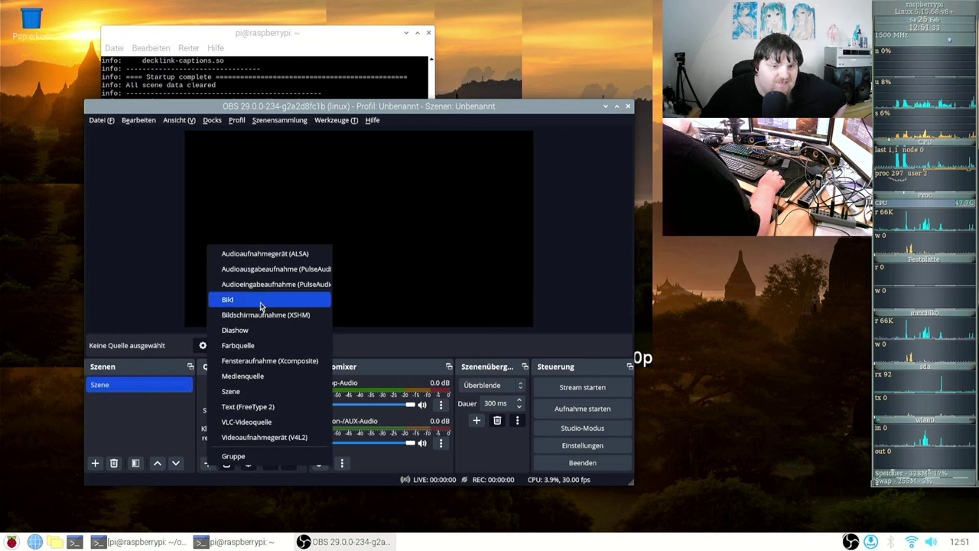
click(264, 436)
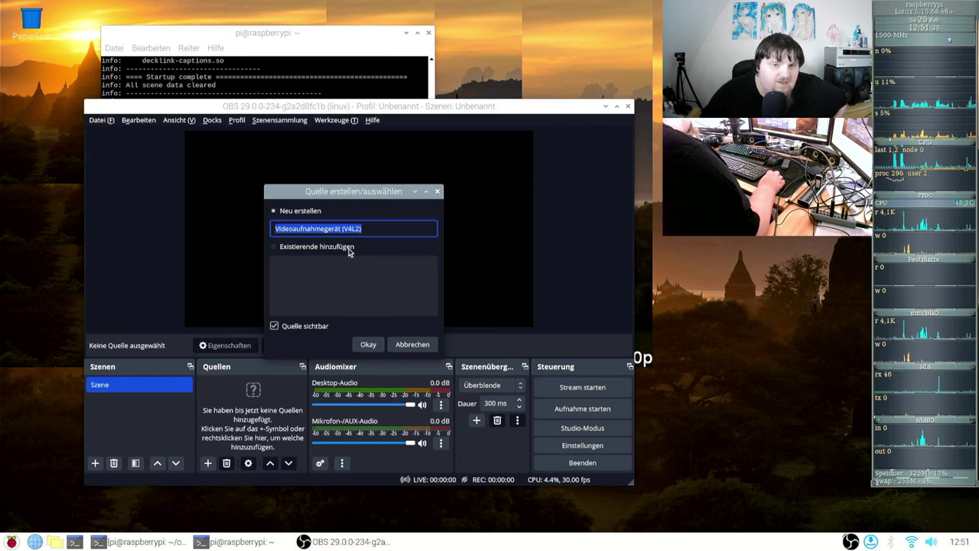
click(281, 251)
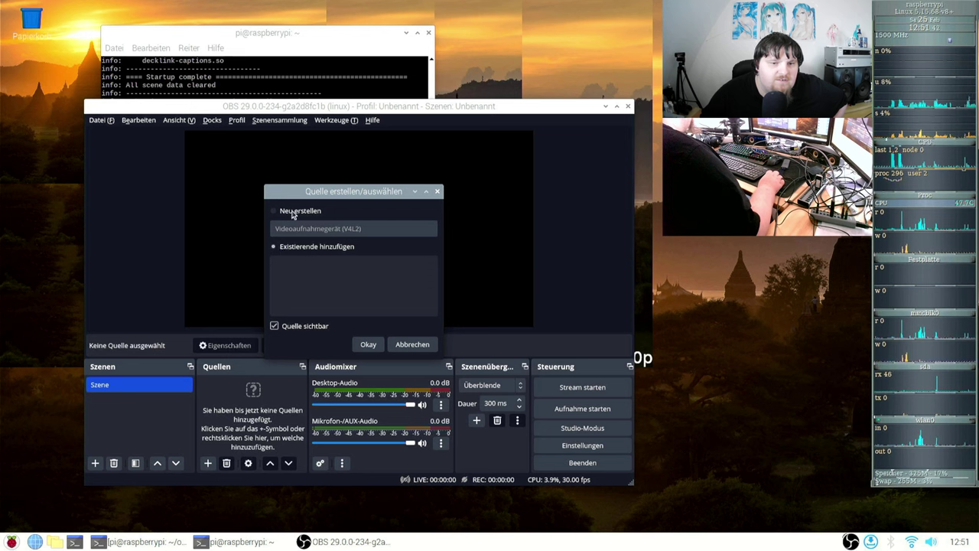
click(364, 230)
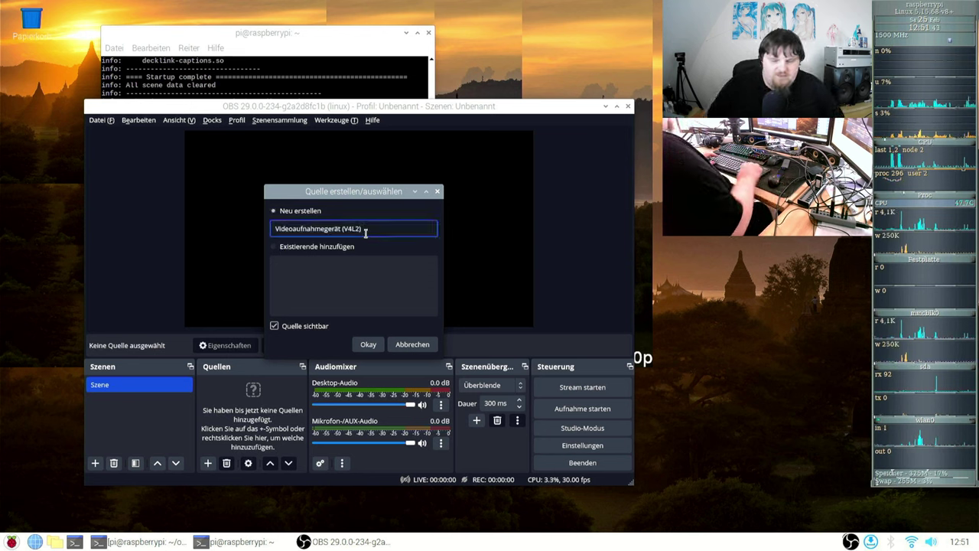
key(BackSpace)
key(BackSpace)
key(BackSpace)
key(BackSpace)
key(BackSpace)
key(BackSpace)
key(BackSpace)
key(BackSpace)
key(BackSpace)
key(BackSpace)
key(BackSpace)
key(BackSpace)
key(BackSpace)
key(BackSpace)
key(BackSpace)
key(BackSpace)
key(BackSpace)
key(BackSpace)
key(BackSpace)
key(BackSpace)
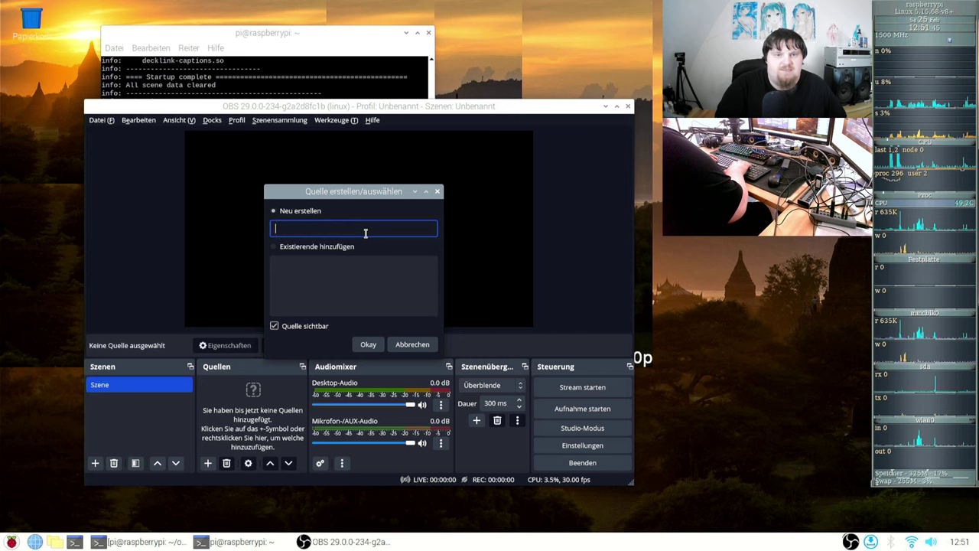
text(Came)
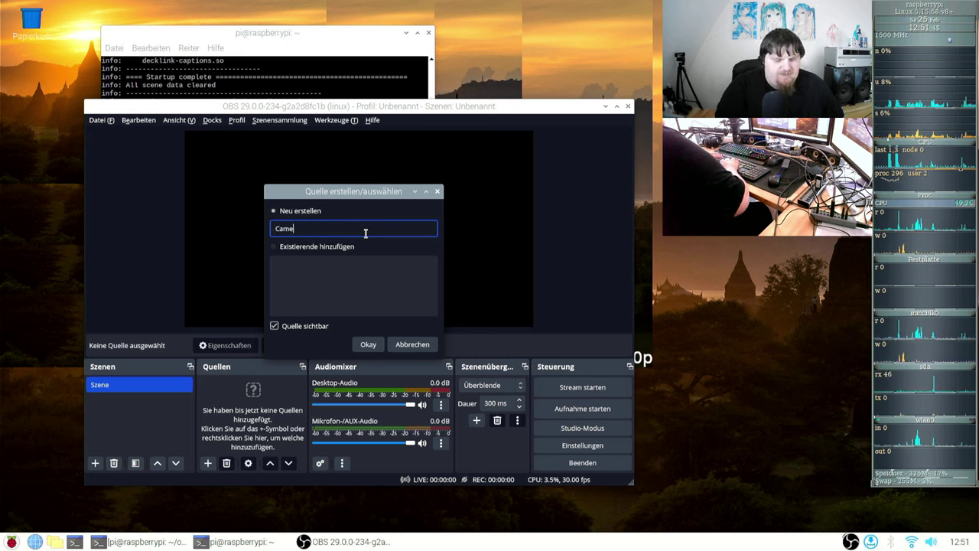
text(ra)
click(366, 345)
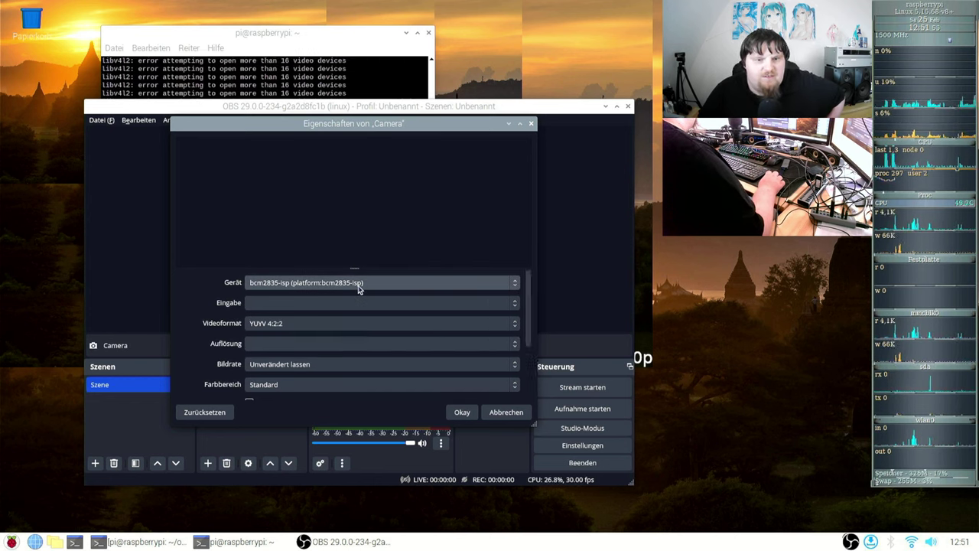
Step: Try both USB capture devices for the Camera source, settle on USB 2.0 Camera, and confirm the properties
click(358, 284)
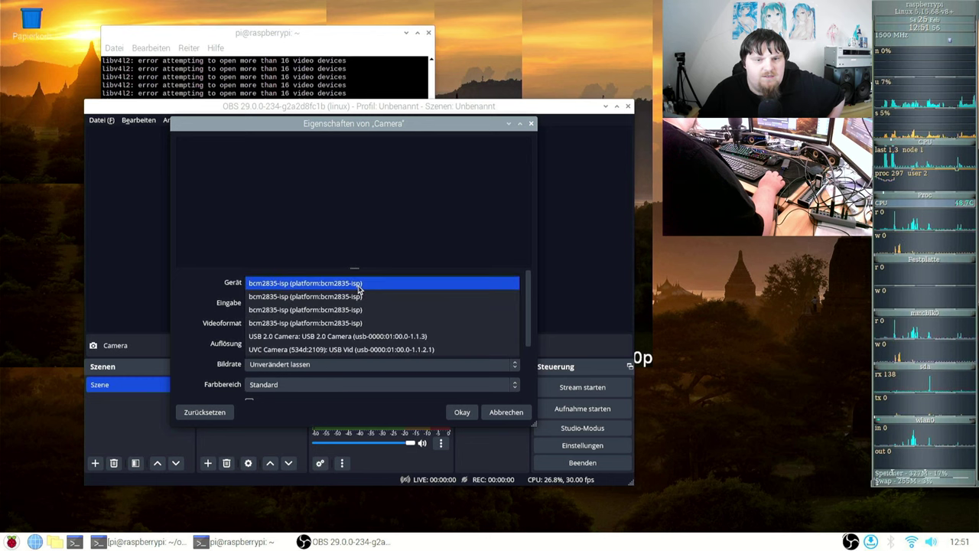
click(352, 340)
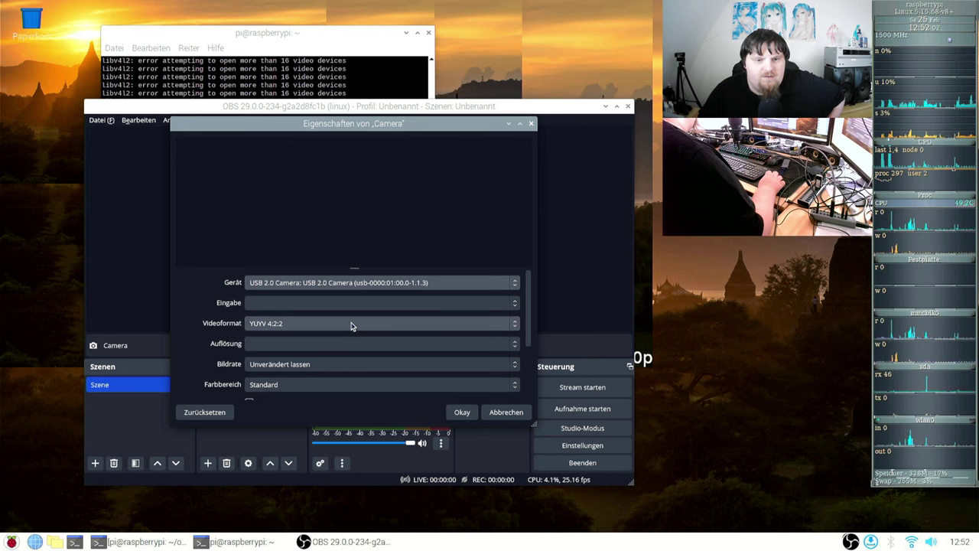
click(377, 283)
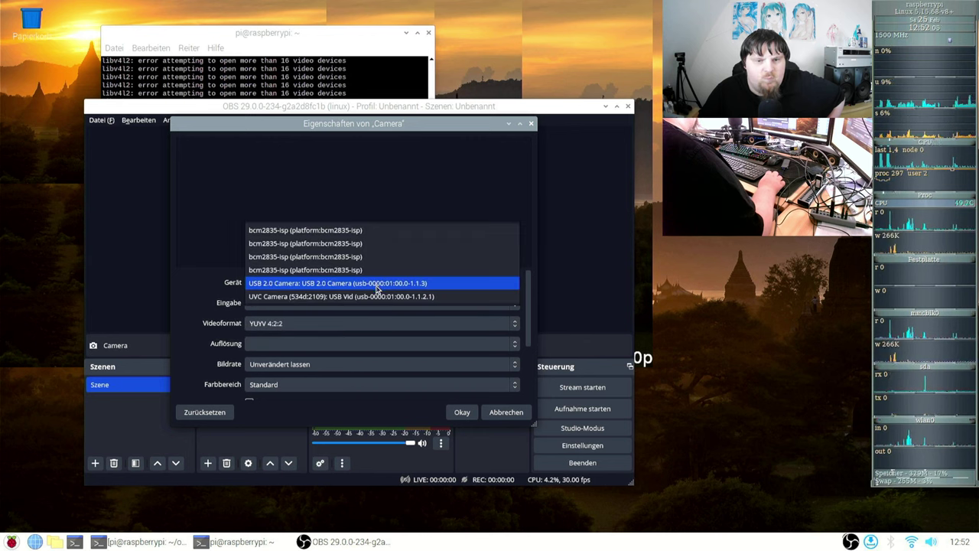
click(376, 295)
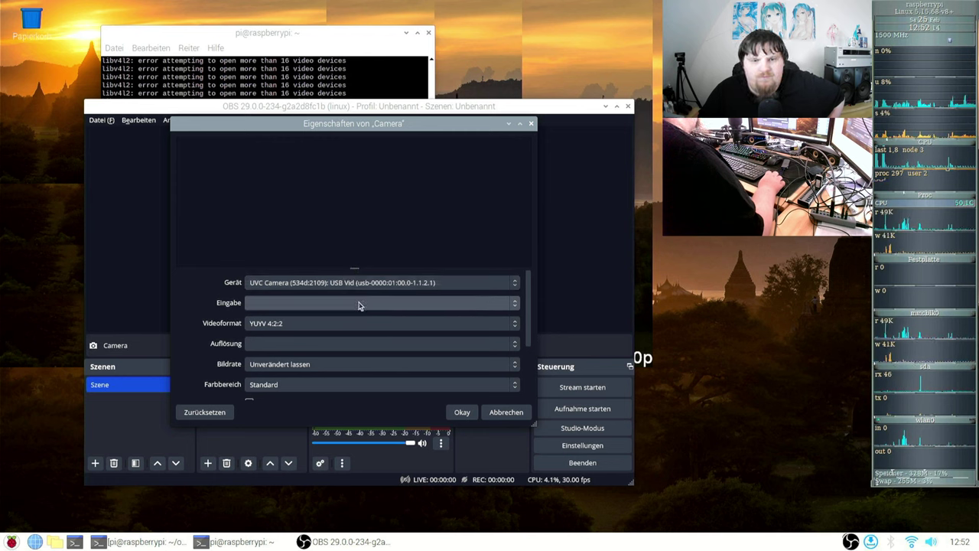
click(374, 283)
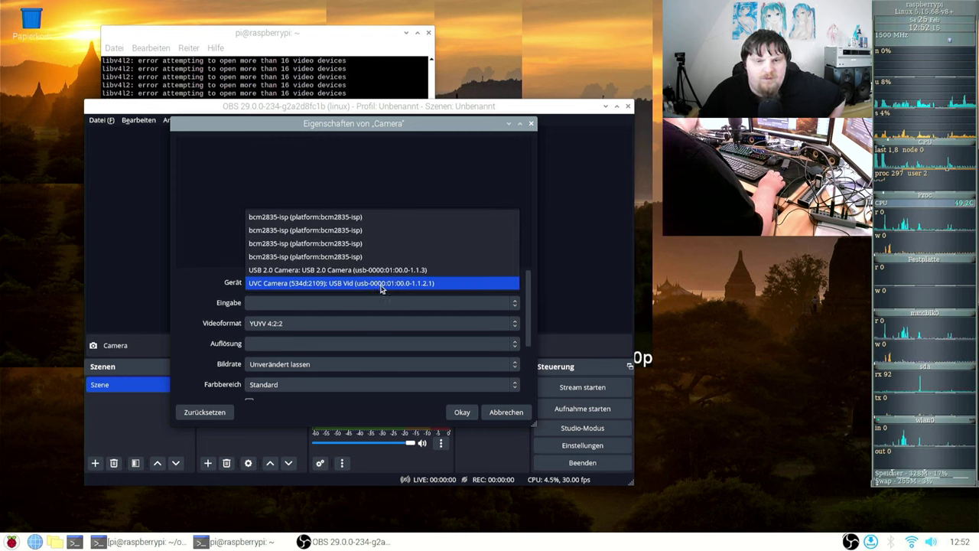
click(393, 272)
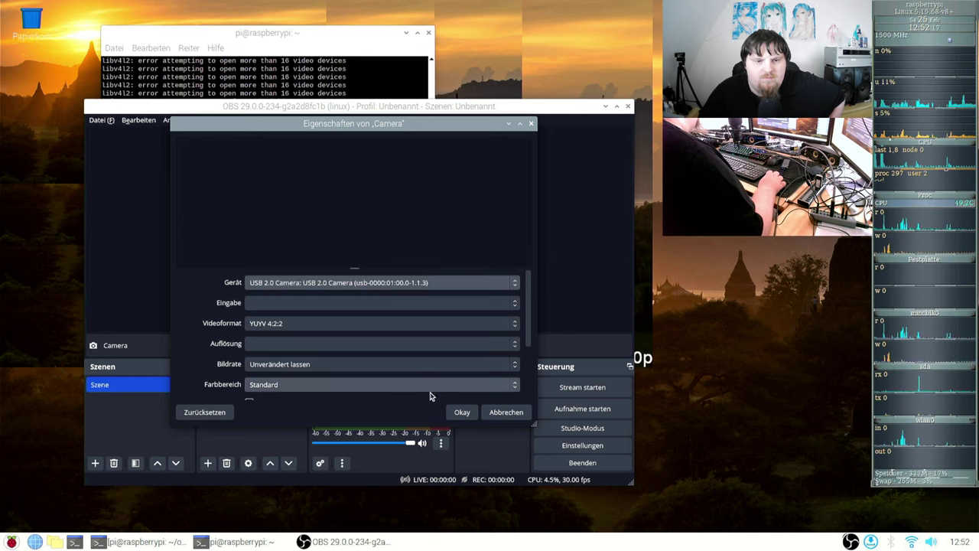
click(460, 413)
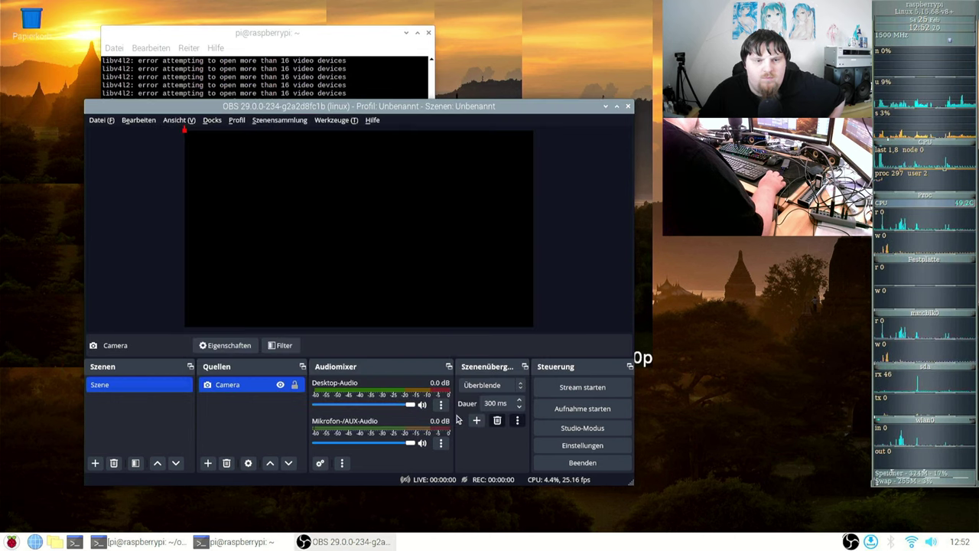
Step: Check the terminal log and the Camera source's properties, cancel the properties without changes, and close OBS
click(369, 85)
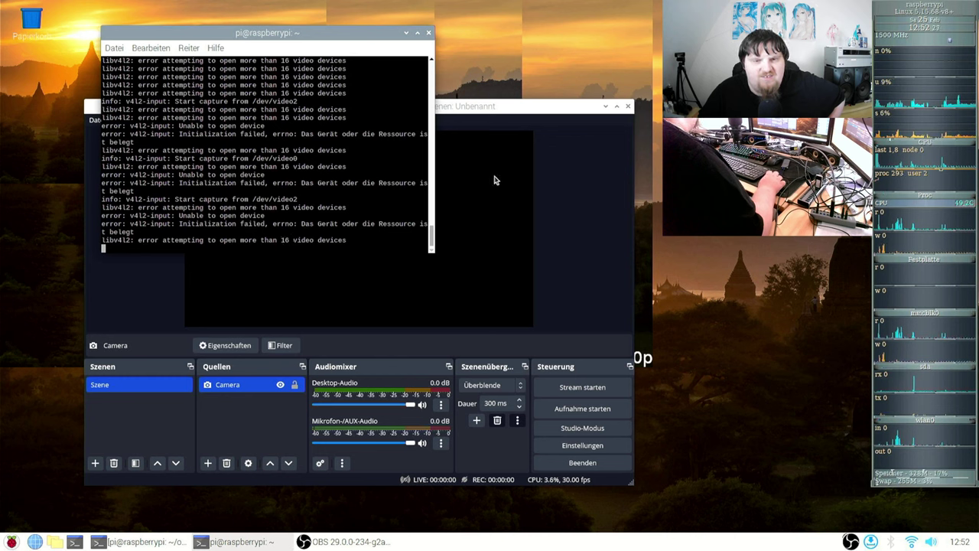
click(552, 111)
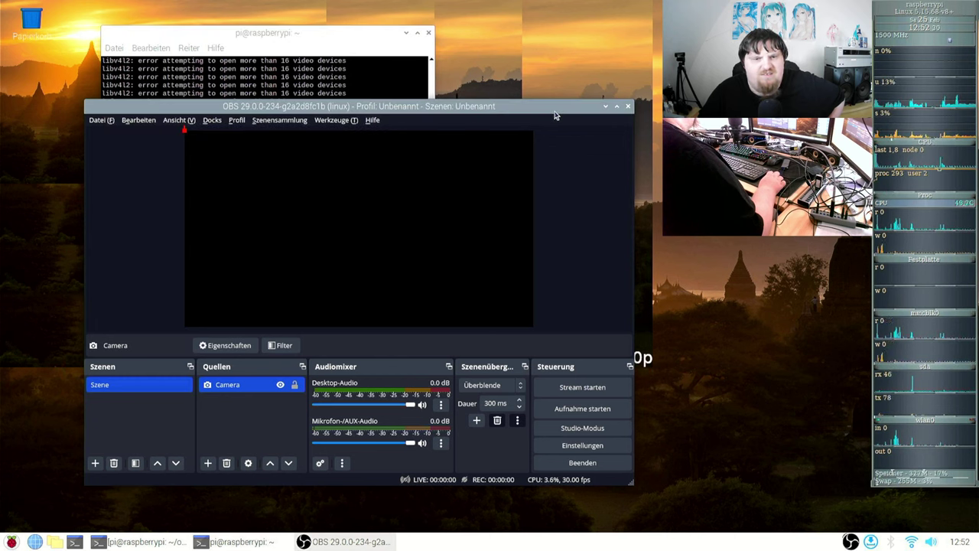
right_click(248, 385)
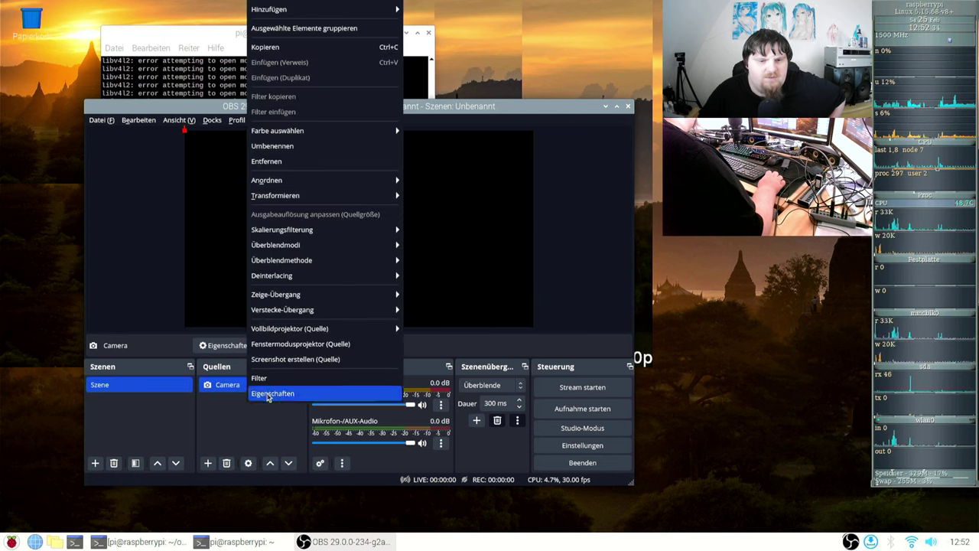
click(267, 396)
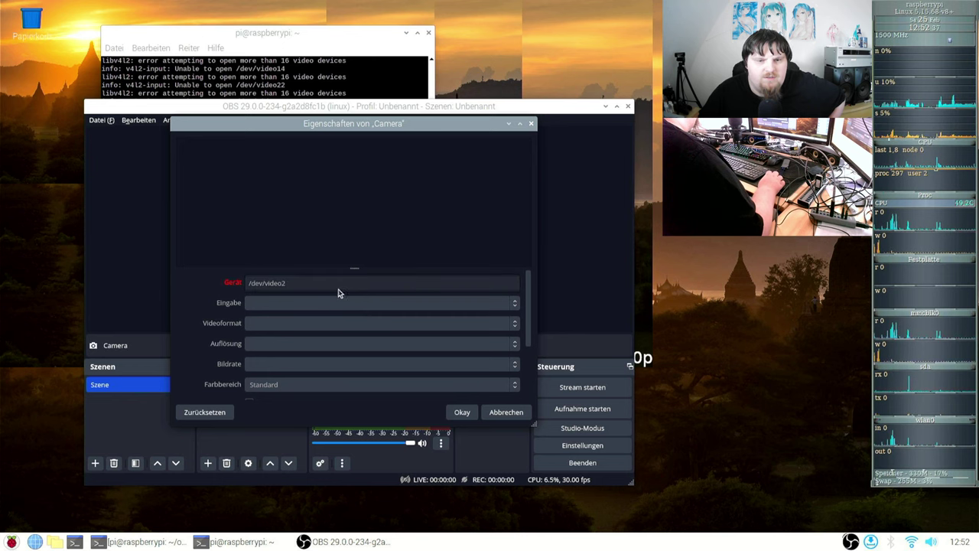
click(504, 411)
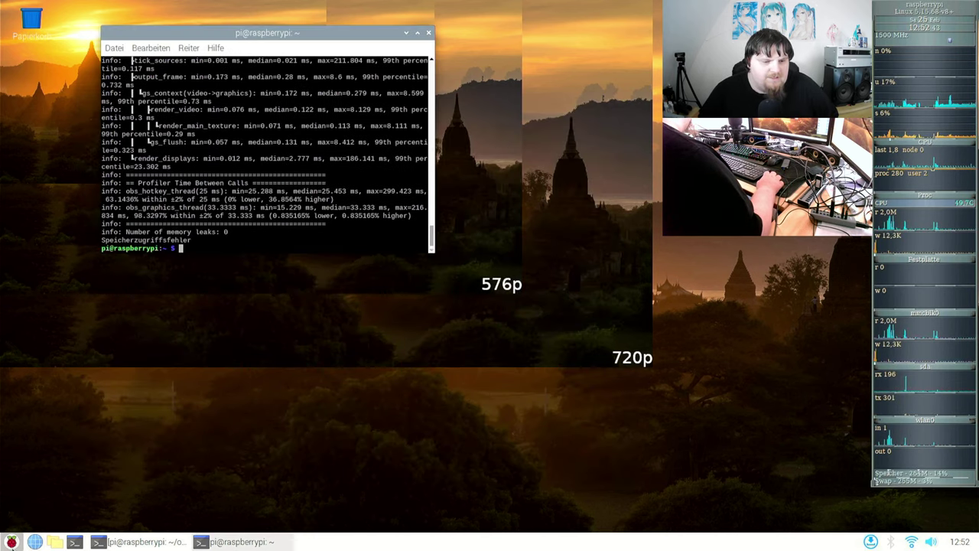
Step: Launch the Qt V4L2 test Utility from the Unterhaltungsmedien applications
click(12, 541)
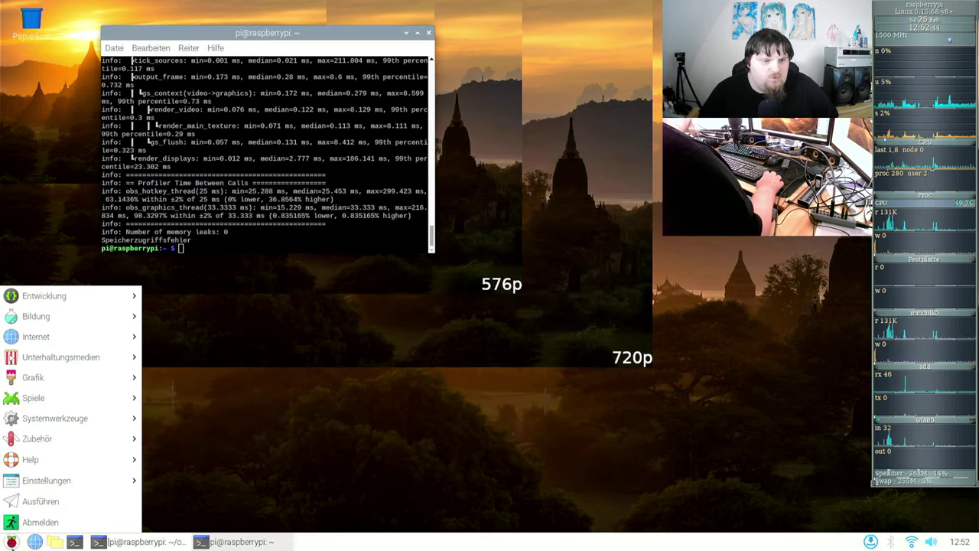
mouse_move(107, 361)
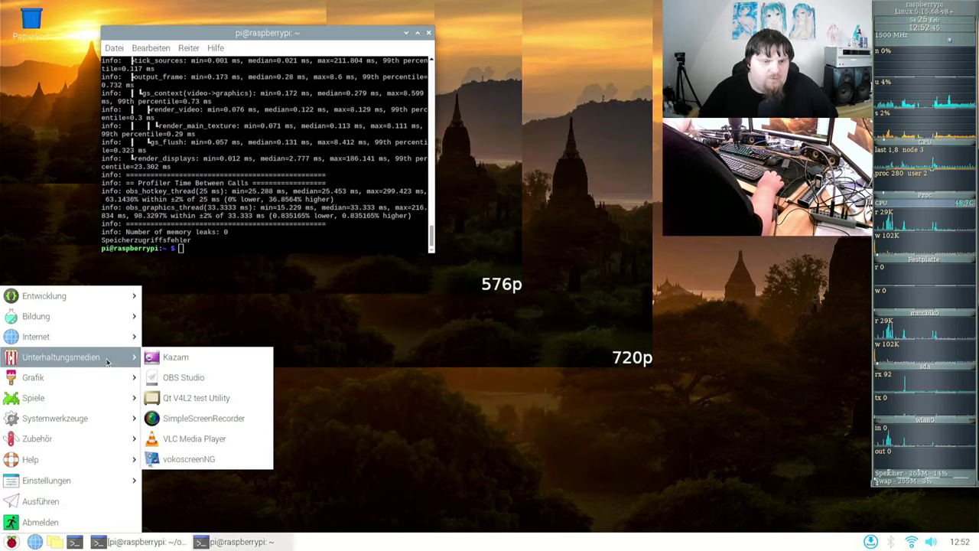
click(182, 393)
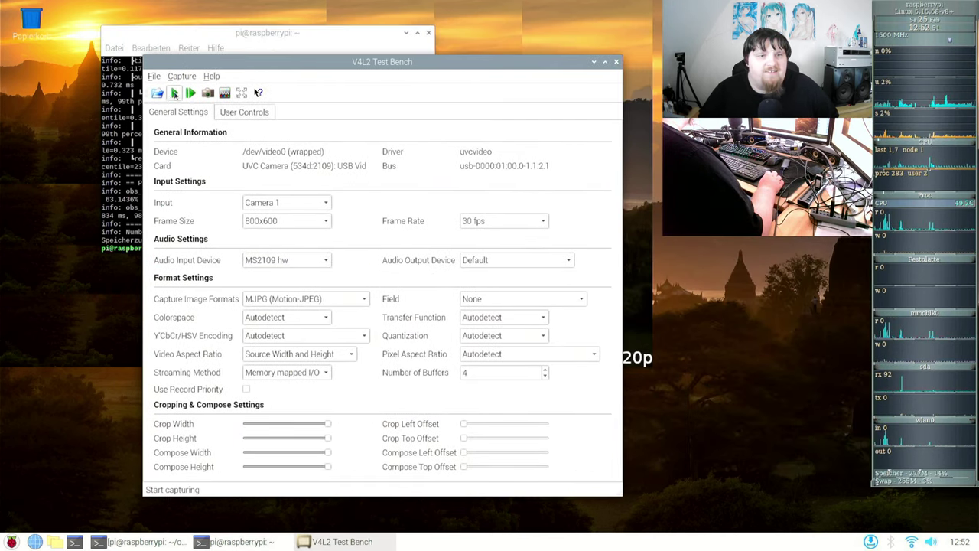
Step: Look through the video devices in /dev, including video10, video0 and video2, and cancel the device selection
click(157, 93)
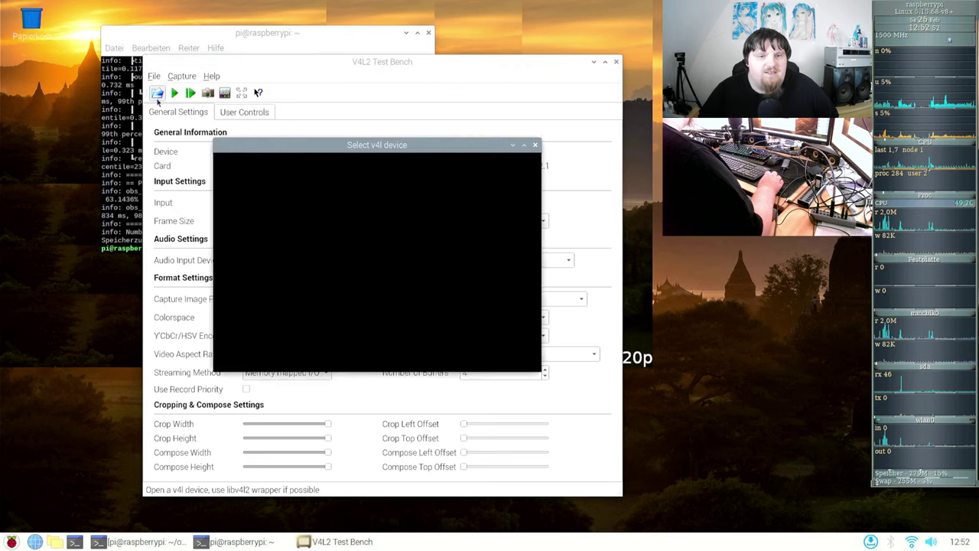
scroll(347, 245, down, 6)
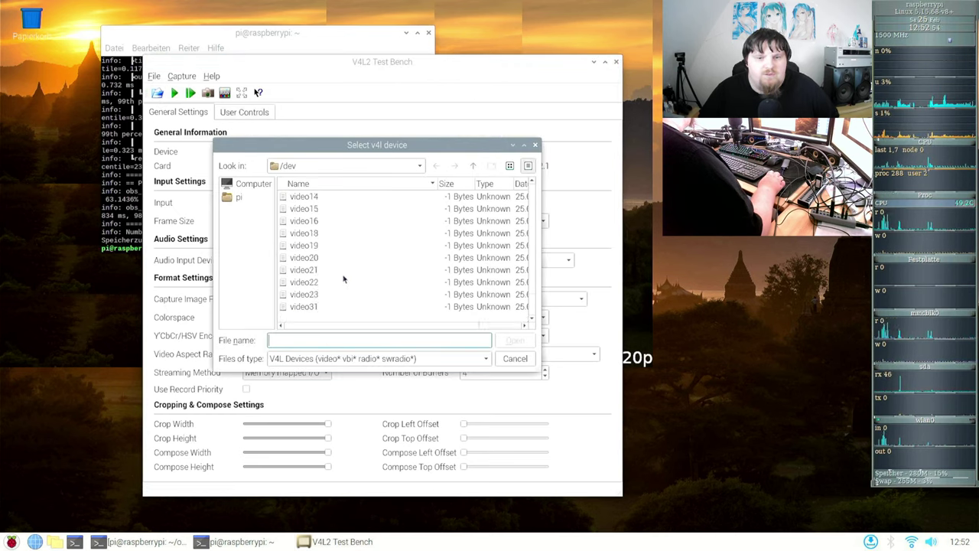
scroll(343, 279, up, 3)
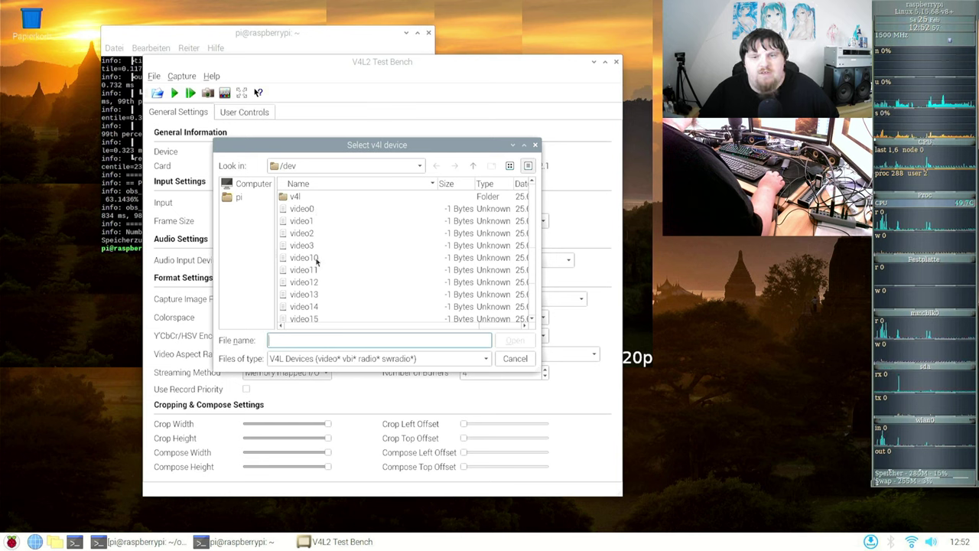
click(316, 261)
scroll(318, 275, down, 5)
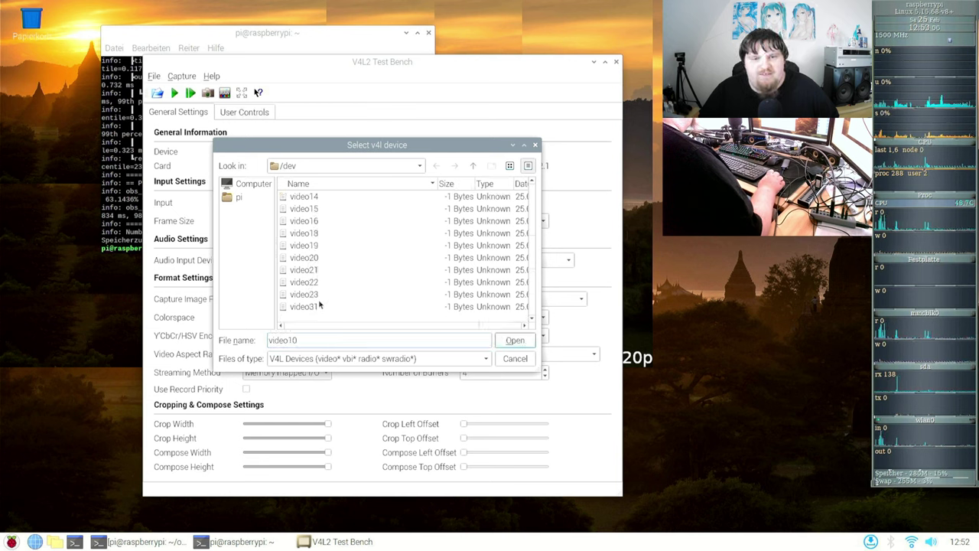
scroll(320, 305, up, 4)
scroll(320, 304, up, 1)
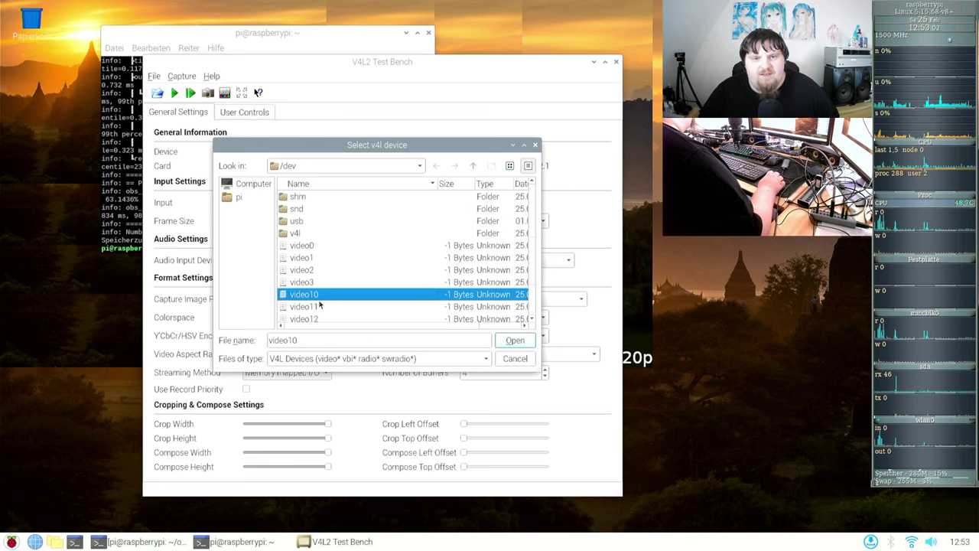
click(310, 248)
click(313, 271)
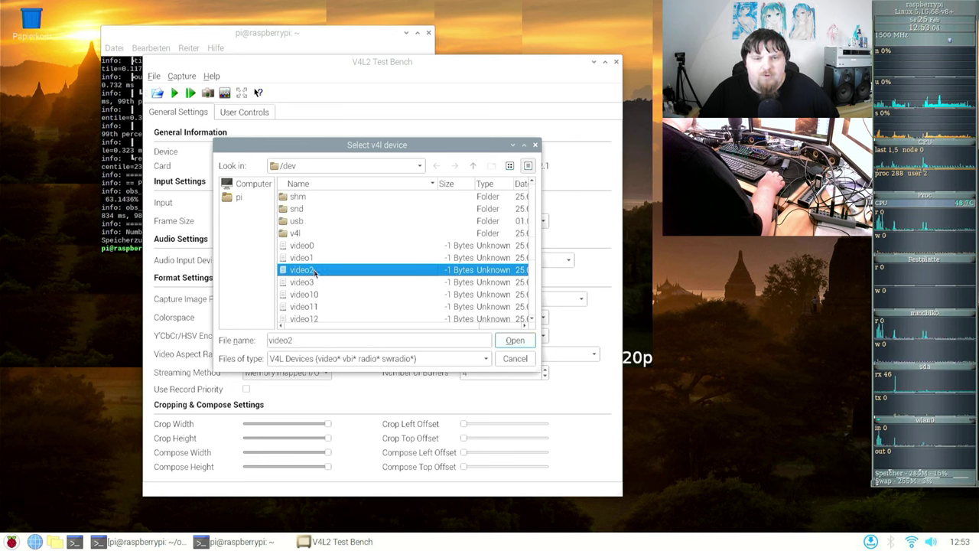
click(517, 359)
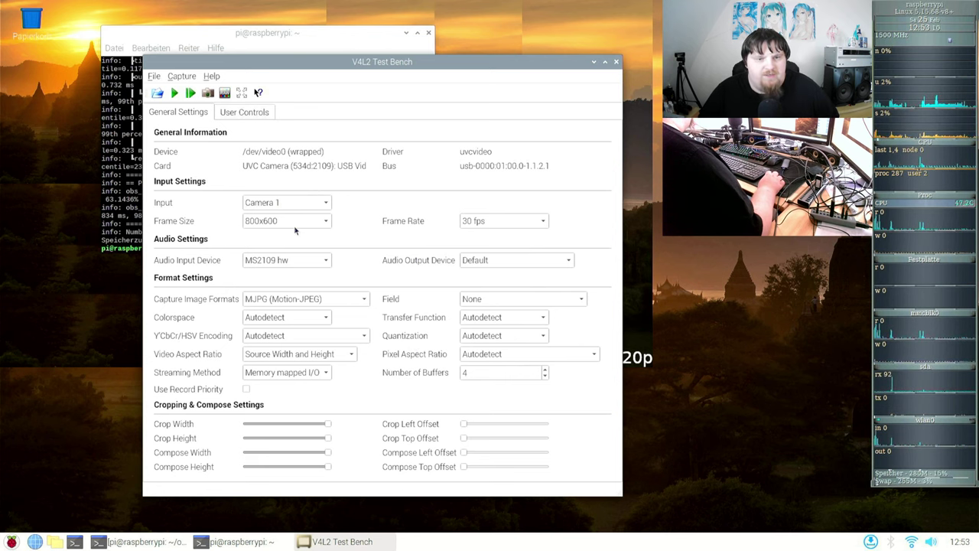
Step: Run a test capture from /dev/video0, close the capture window, and look at the frame size options
click(171, 94)
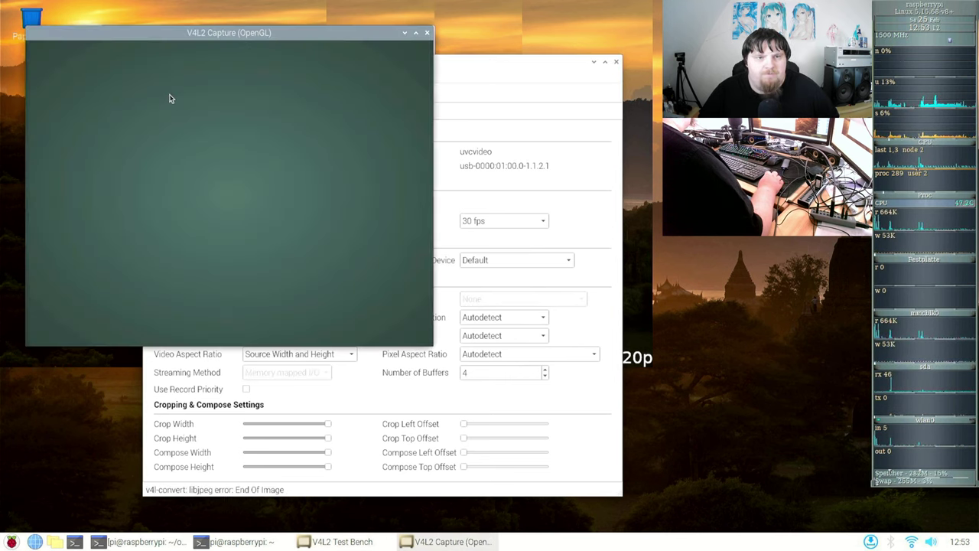
click(428, 34)
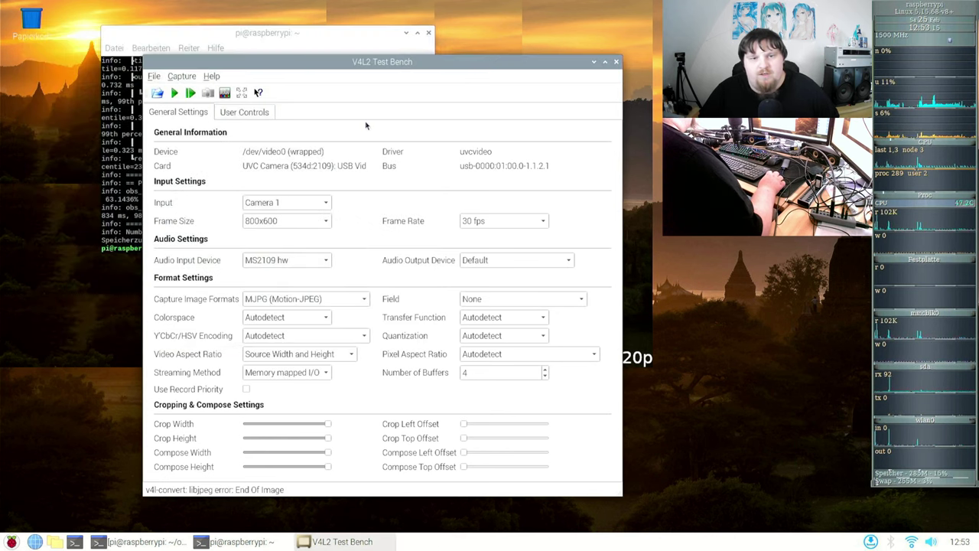
click(304, 228)
click(303, 222)
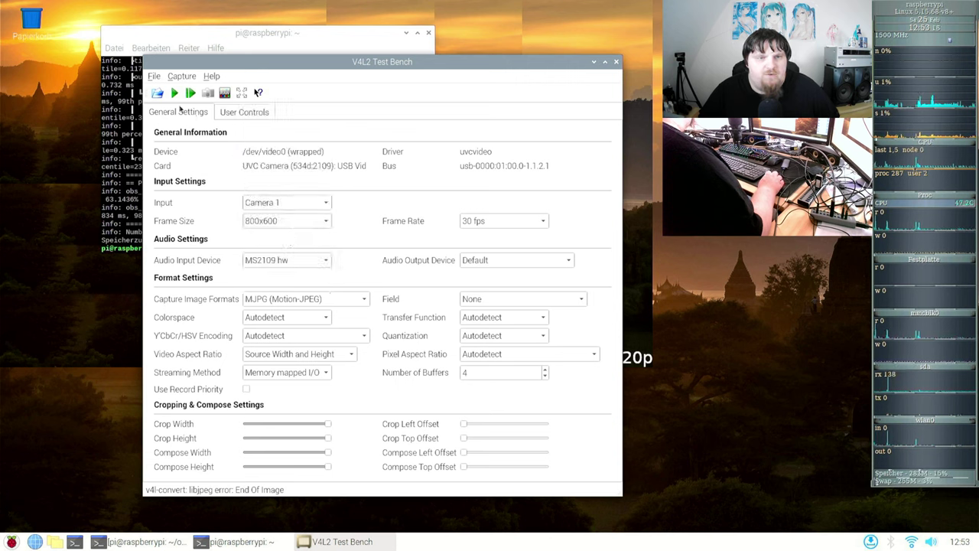
Step: Open the /dev/video2 device in the test bench and set its frame size to 1280x720
click(156, 93)
scroll(312, 264, down, 2)
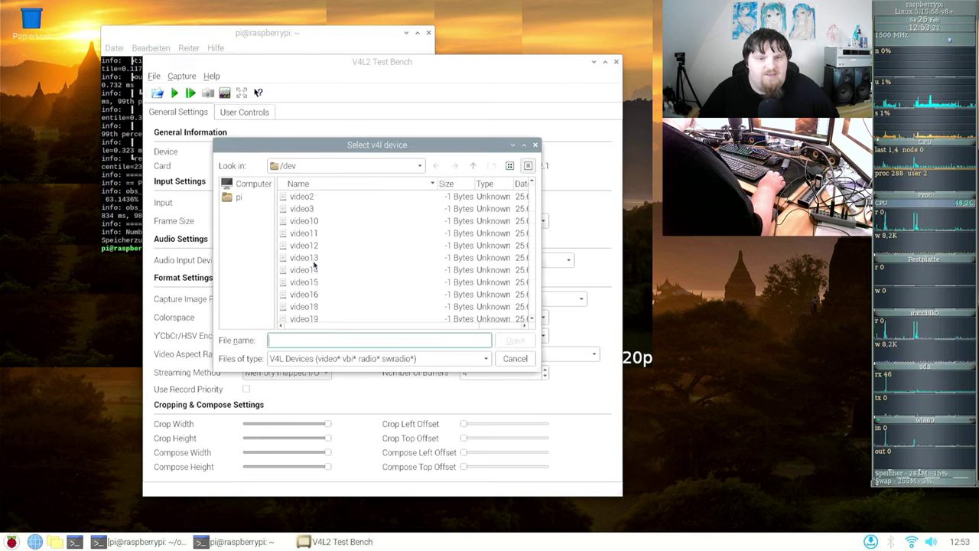
scroll(308, 234, up, 2)
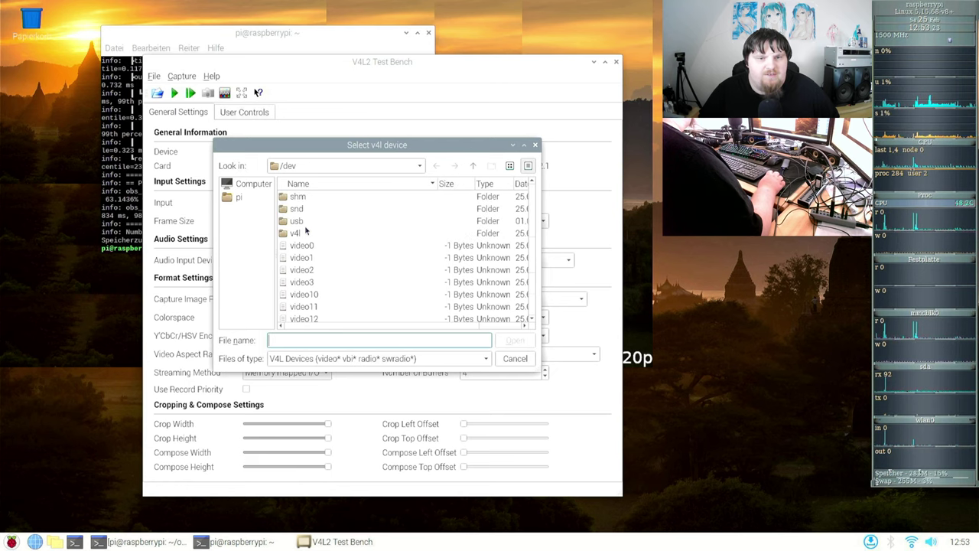
double_click(309, 269)
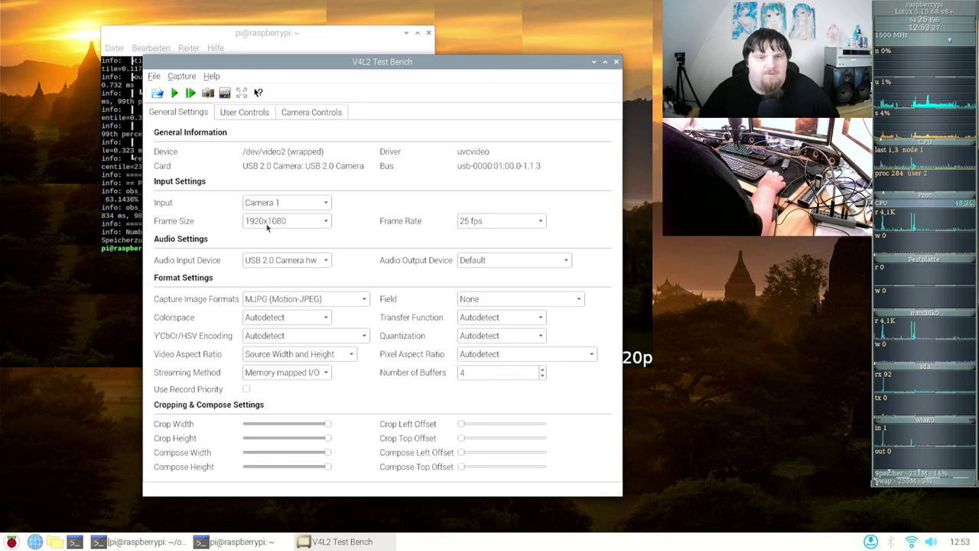
click(267, 221)
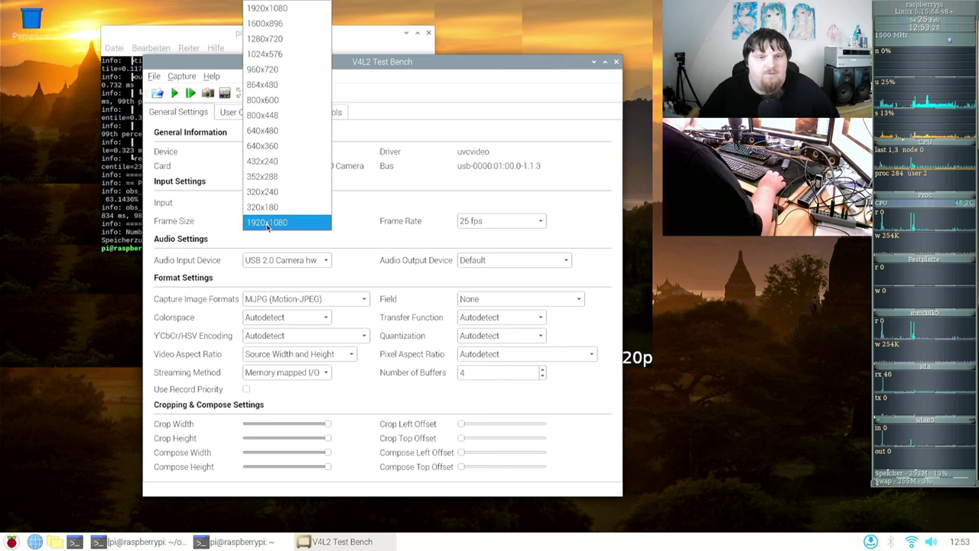
click(289, 39)
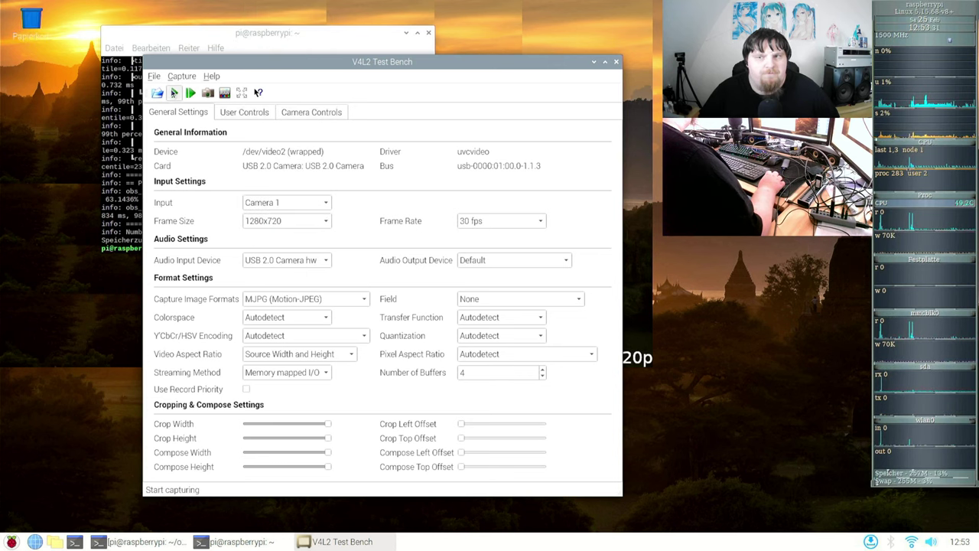
Step: Run a test capture from /dev/video2, reposition and close the capture window, and force the test bench to quit
click(173, 92)
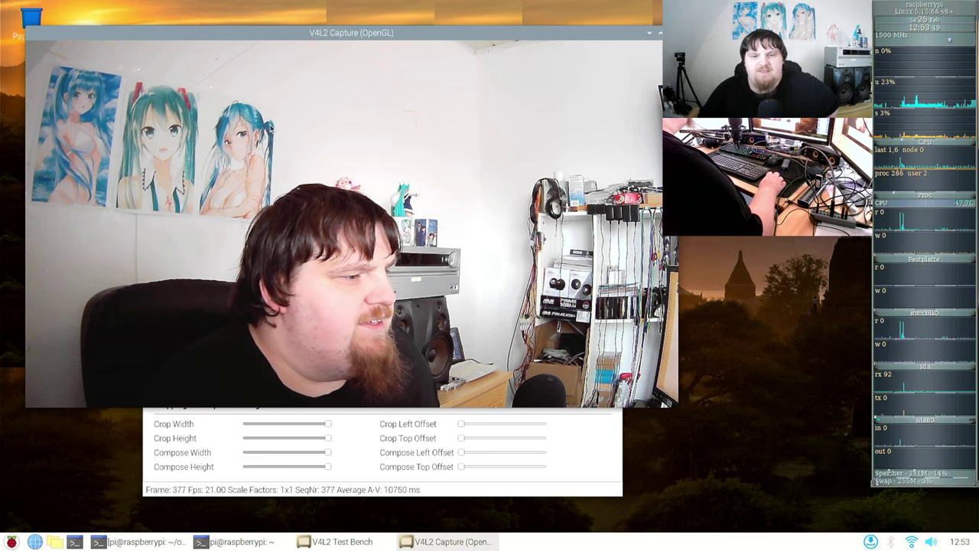
drag(314, 38, 330, 40)
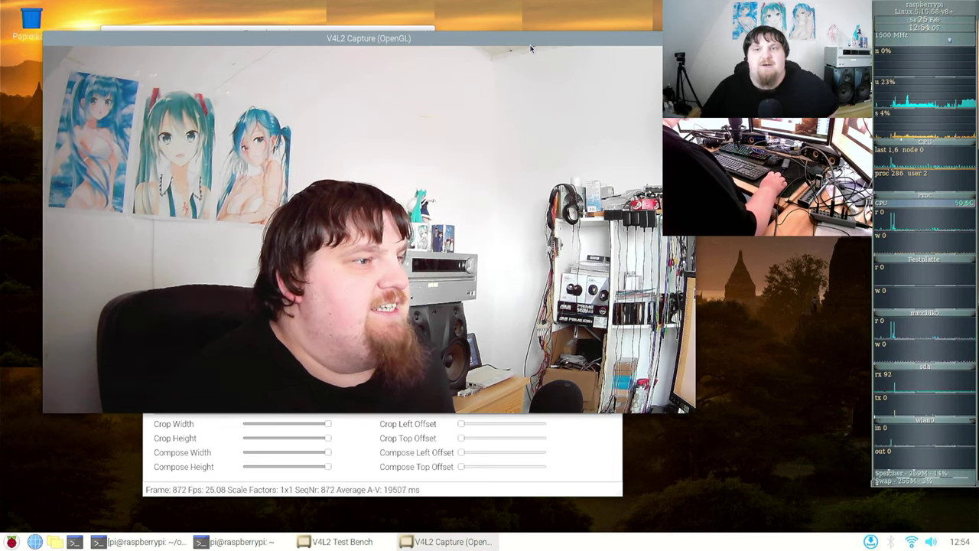
drag(530, 49, 468, 137)
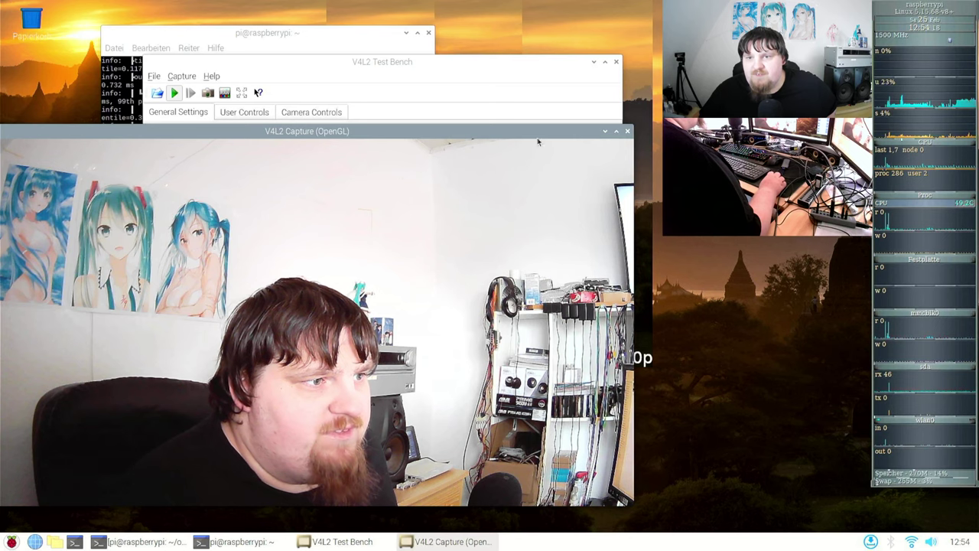
click(628, 130)
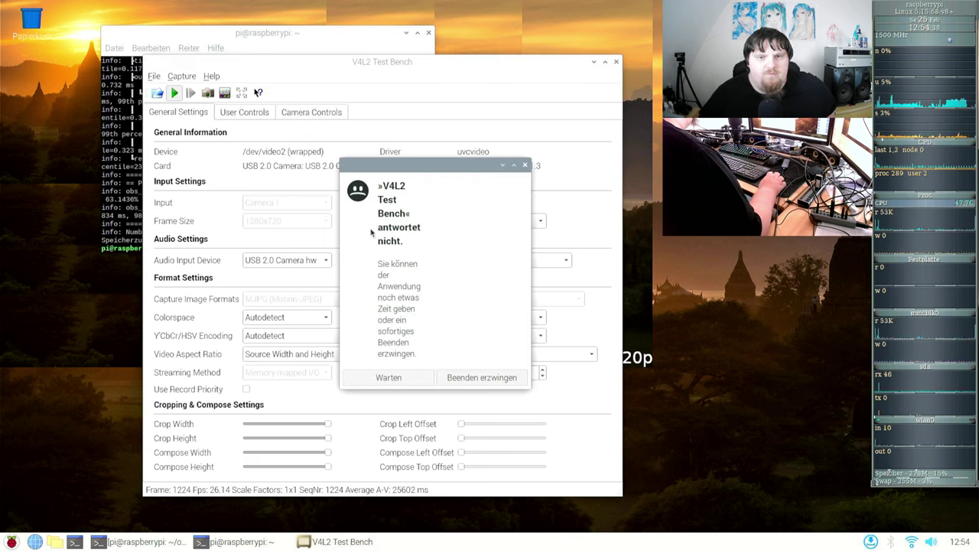
click(461, 378)
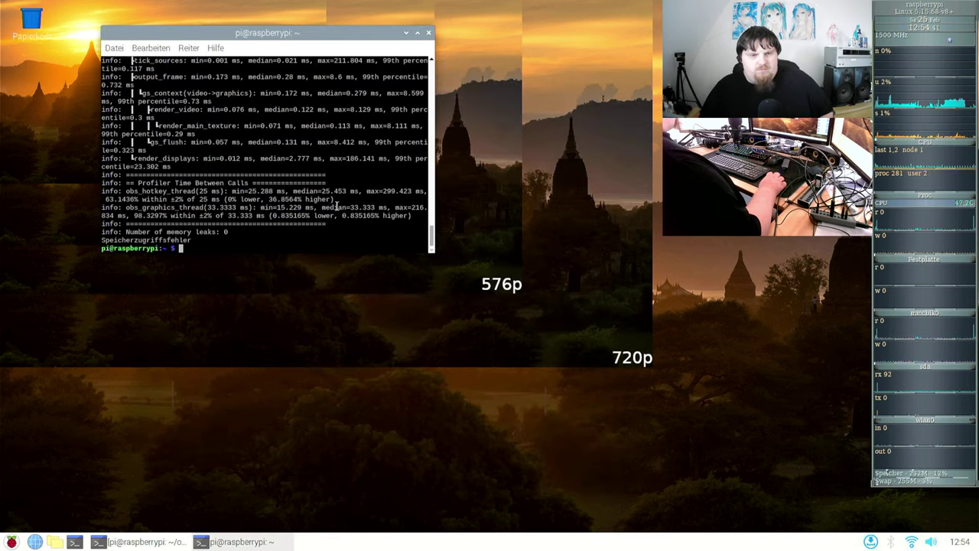
Step: Relaunch OBS from the terminal and add a new Videoaufnahmegerät (V4L2) source named HDMI-Capture
key(Up)
key(Return)
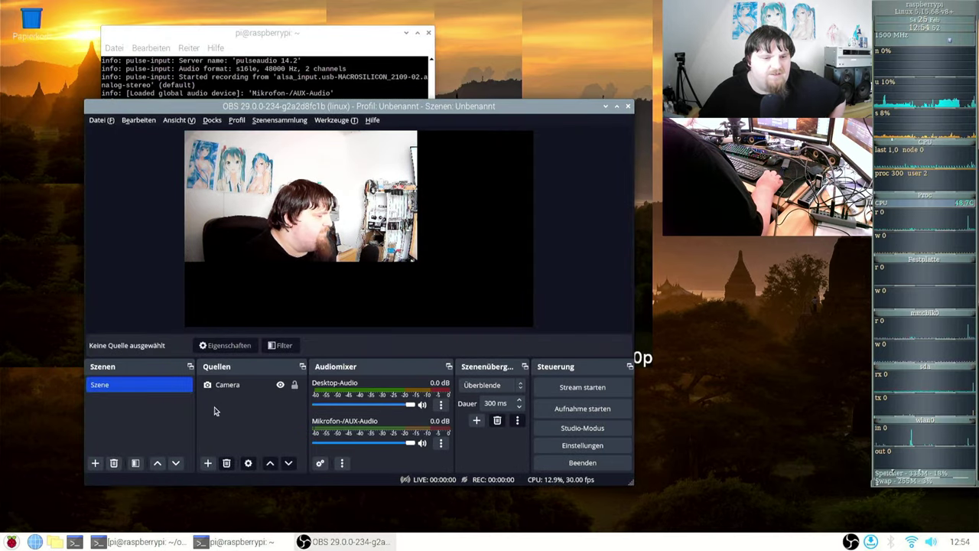
click(207, 463)
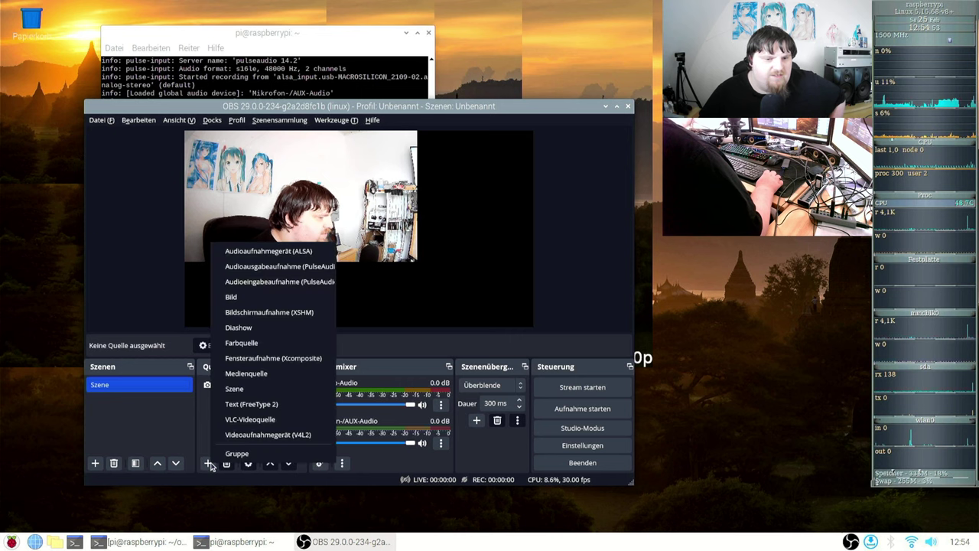
click(243, 436)
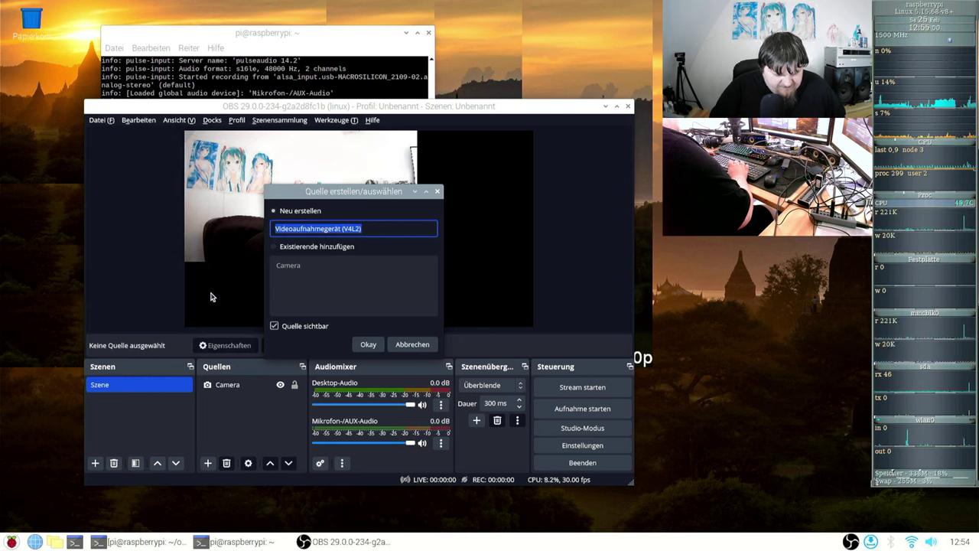
text(HDMI-)
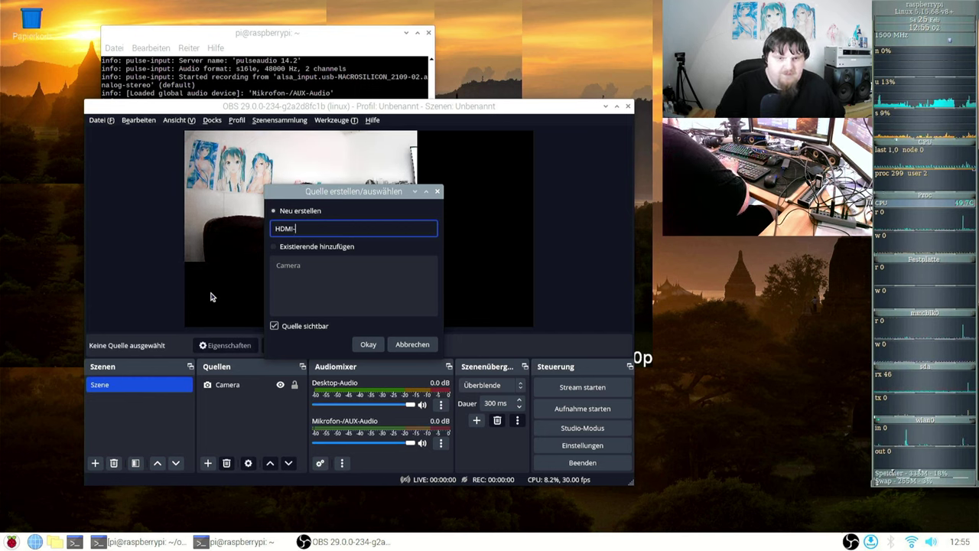
text(Capture)
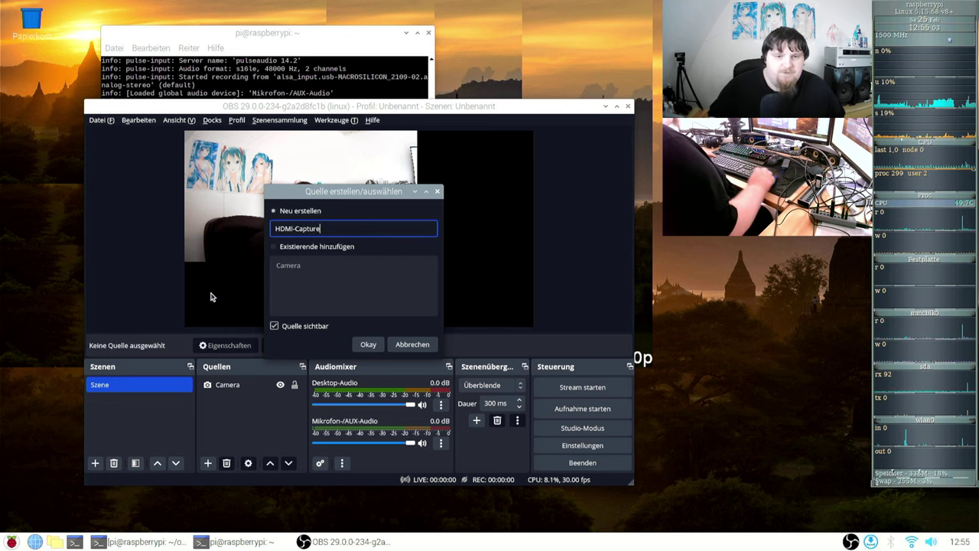
click(370, 344)
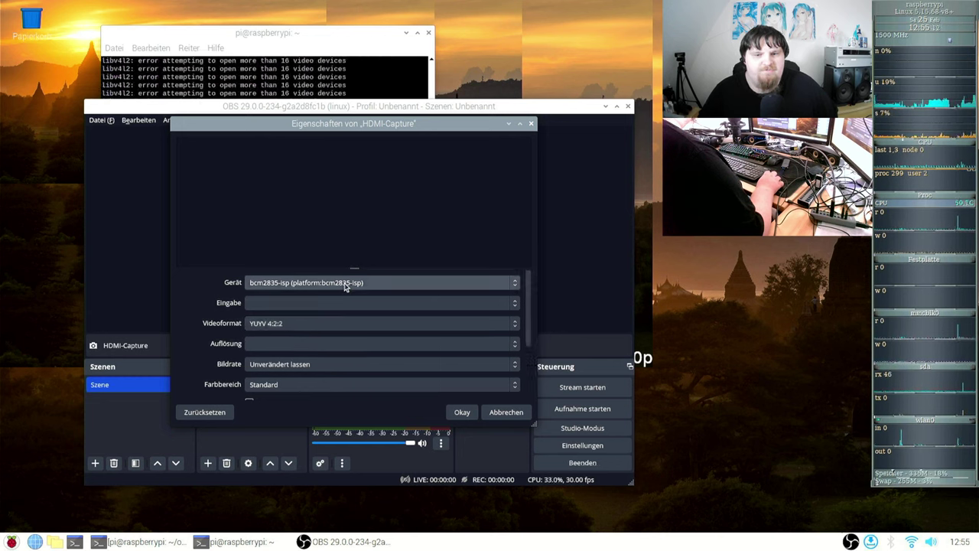
Step: Set the HDMI-Capture source's device to USB 2.0 Camera (usb-0000:01:00.0-1.1.3) and accept its properties
click(345, 285)
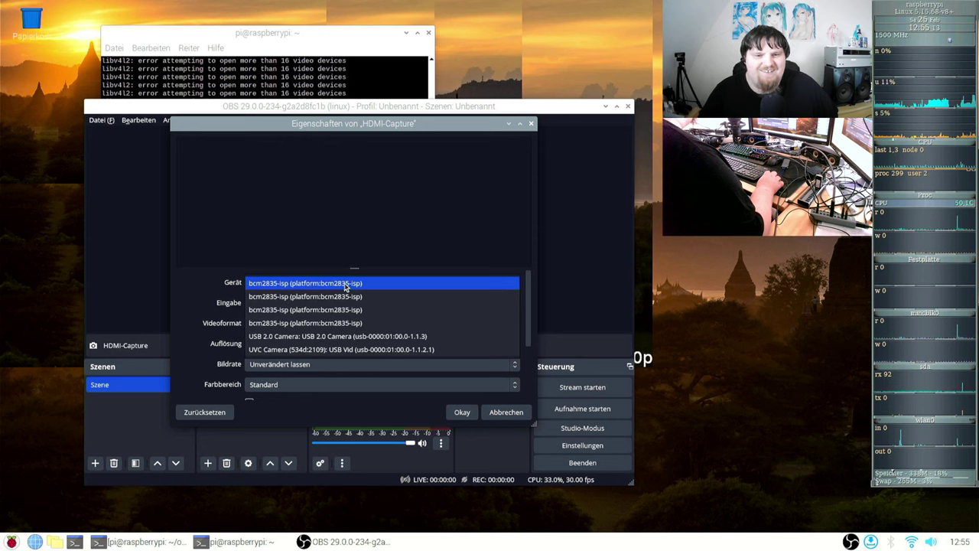
click(342, 336)
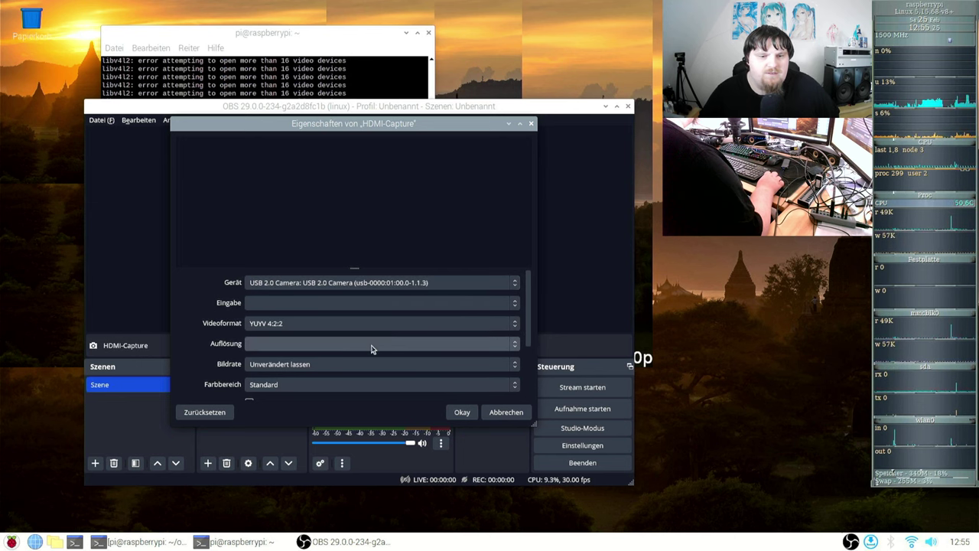
click(459, 412)
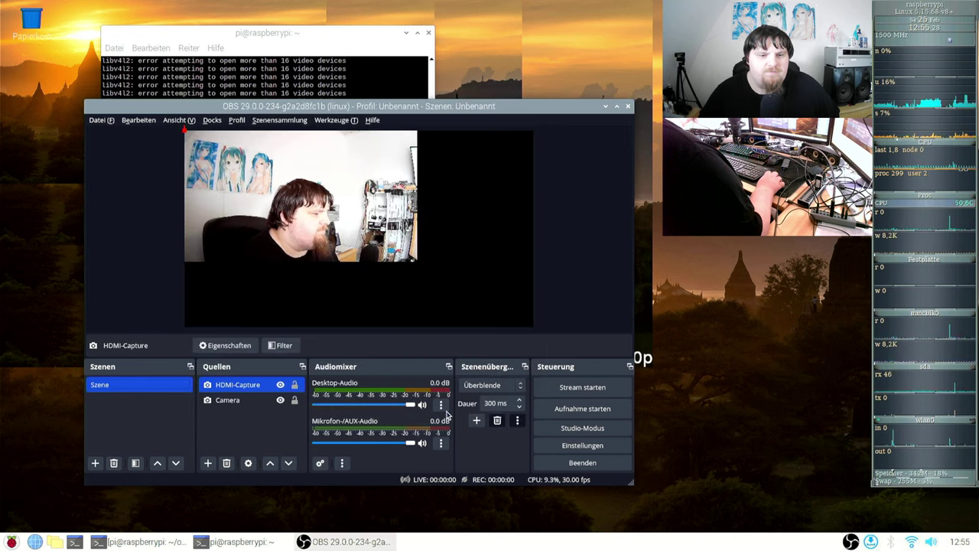
Step: Select the Camera and HDMI-Capture sources and test switching the Camera source's visibility off and on
ctrl+click(277, 397)
ctrl+click(243, 410)
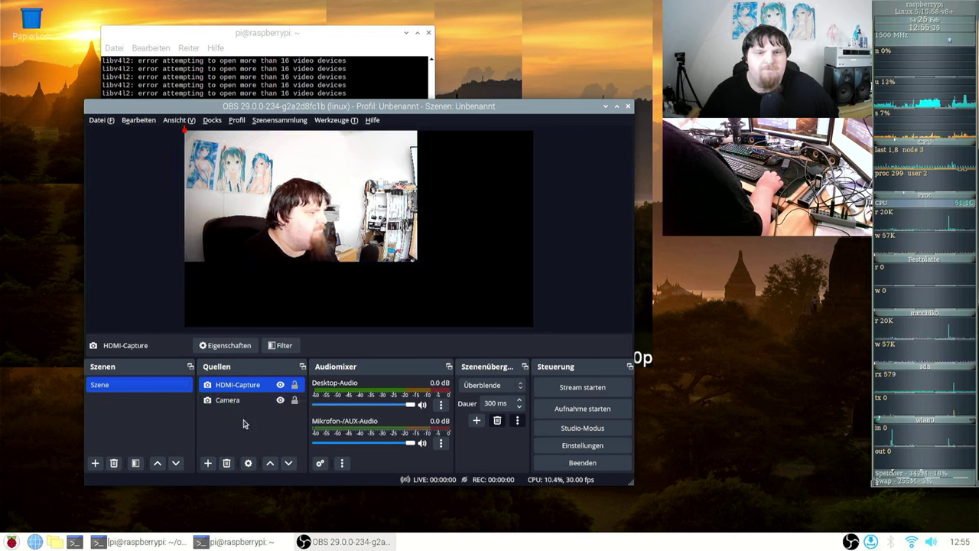
click(239, 407)
ctrl+click(247, 390)
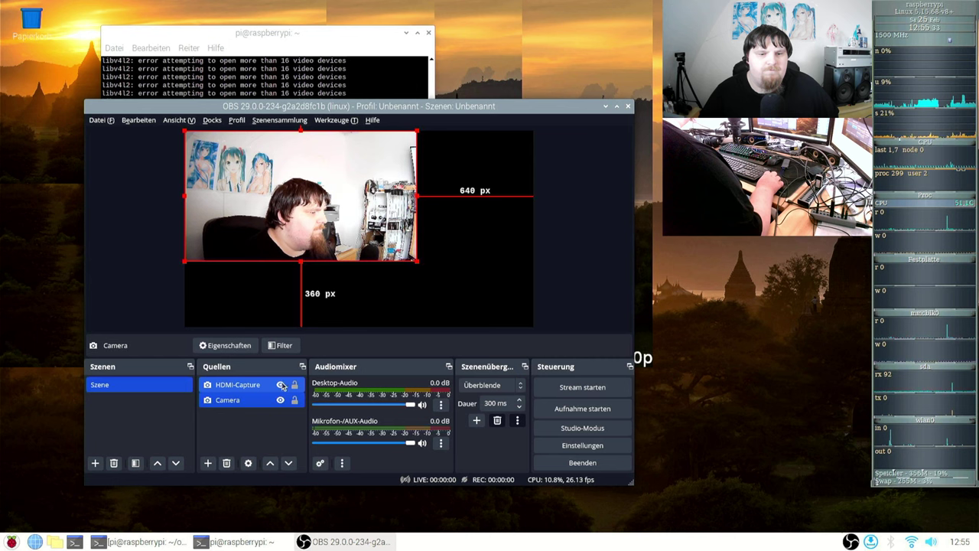
click(280, 400)
click(280, 400)
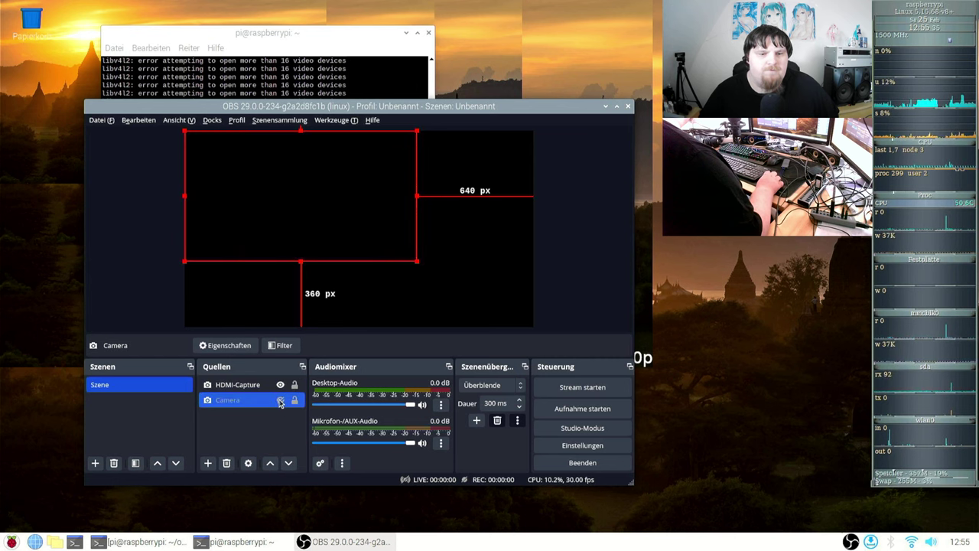
click(280, 401)
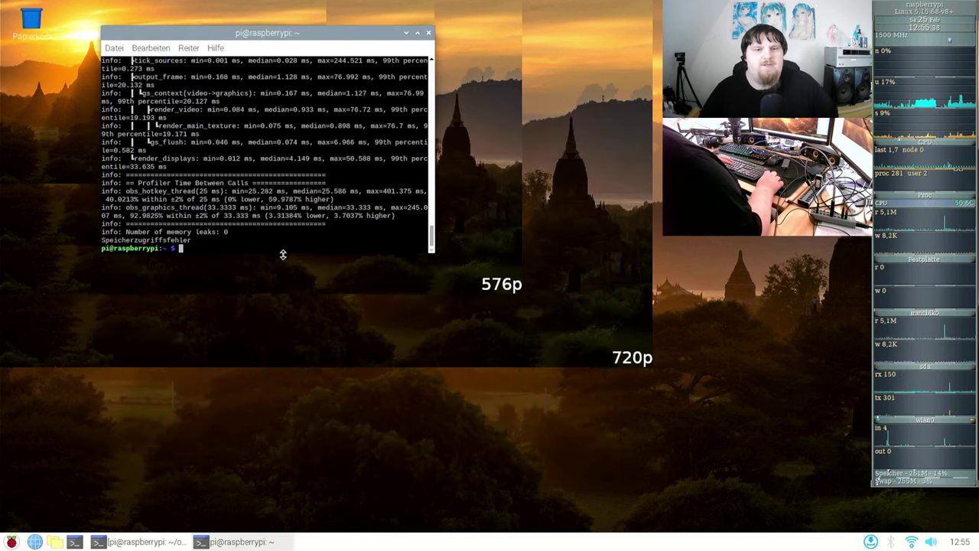
Step: Restart OBS from the terminal and toggle the visibility of the Camera and HDMI-Capture sources off and on
key(Up)
key(Return)
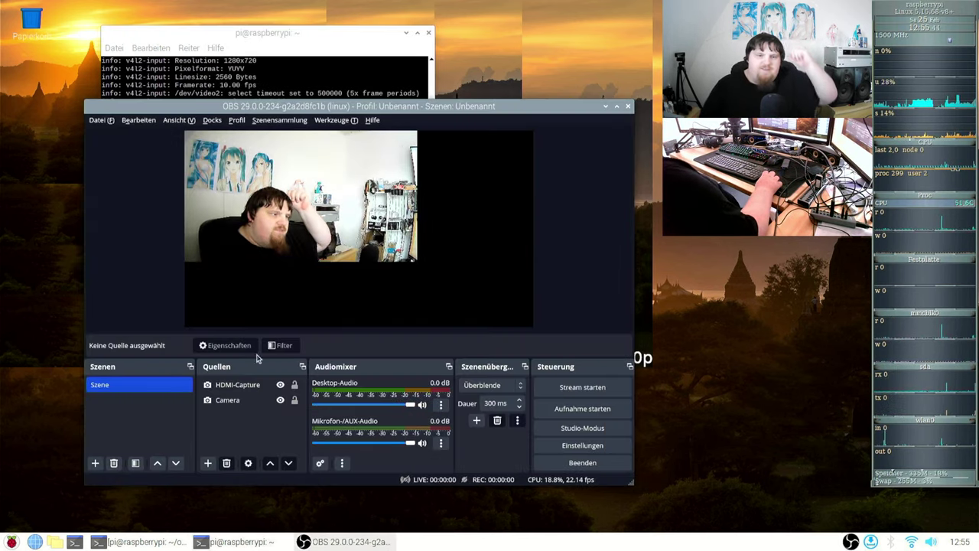
click(280, 400)
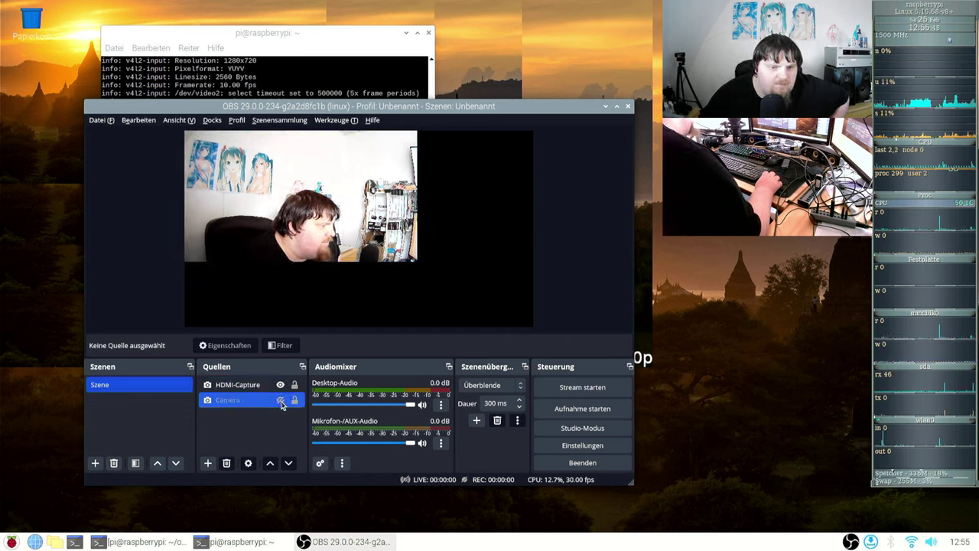
click(280, 401)
click(282, 391)
click(281, 386)
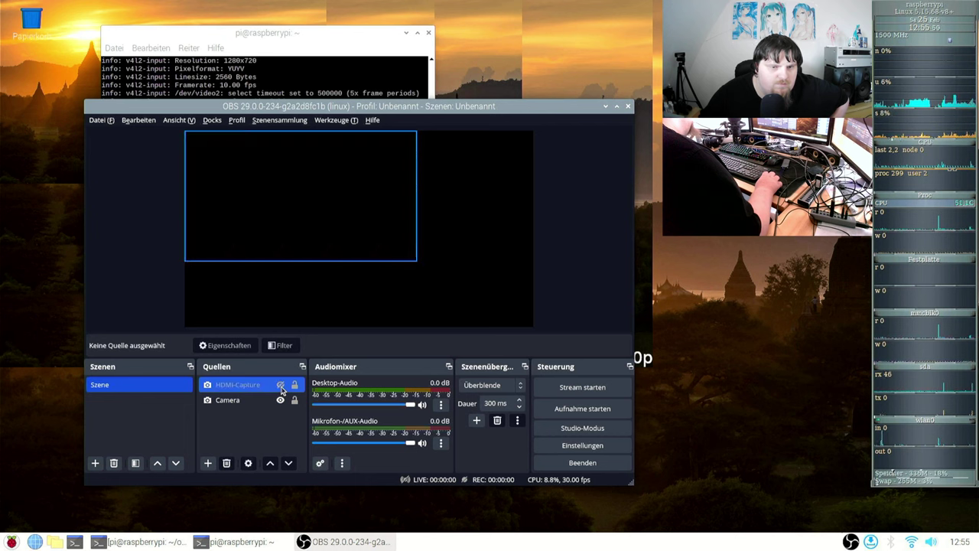
click(281, 385)
Step: Compare the HDMI-Capture and Camera sources by selecting them, hide HDMI-Capture, and leave Camera selected
click(247, 386)
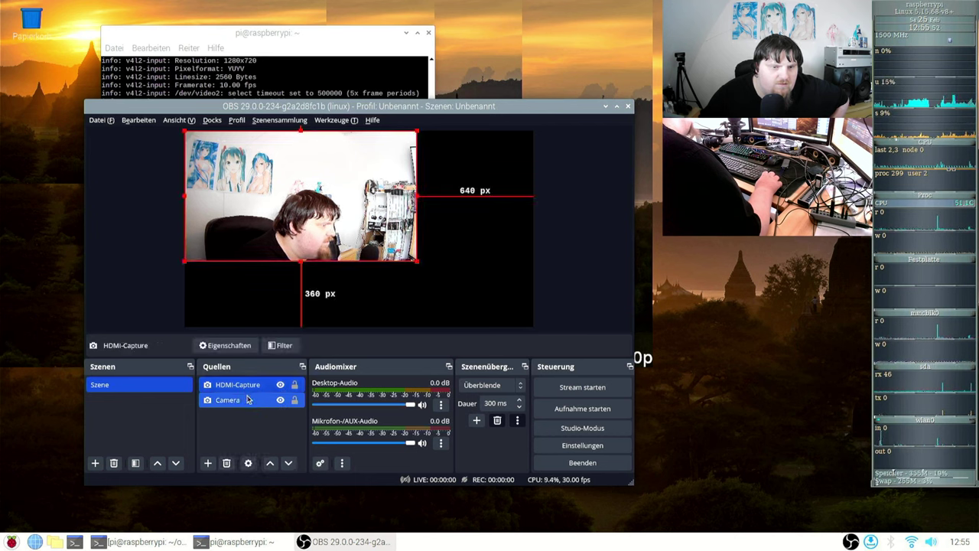
click(249, 399)
click(263, 387)
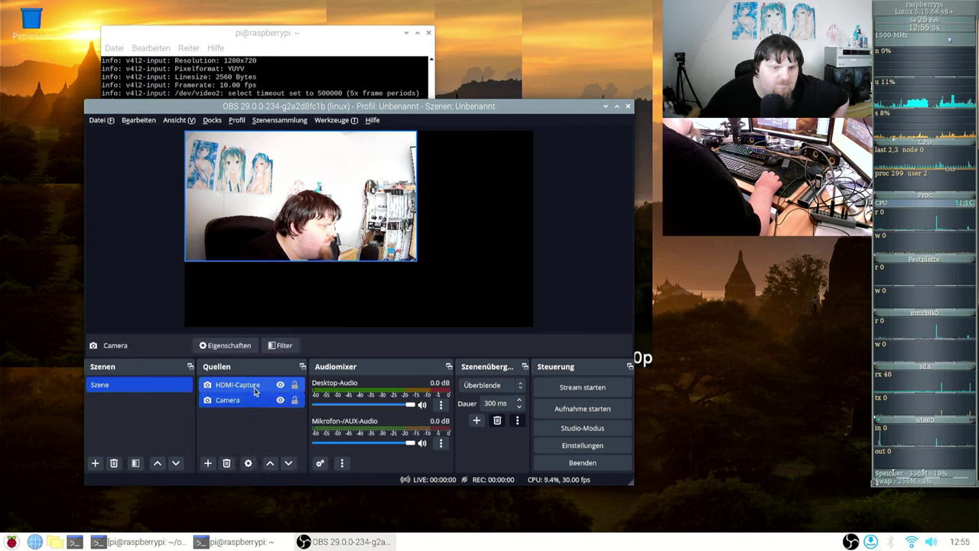
click(281, 385)
click(247, 400)
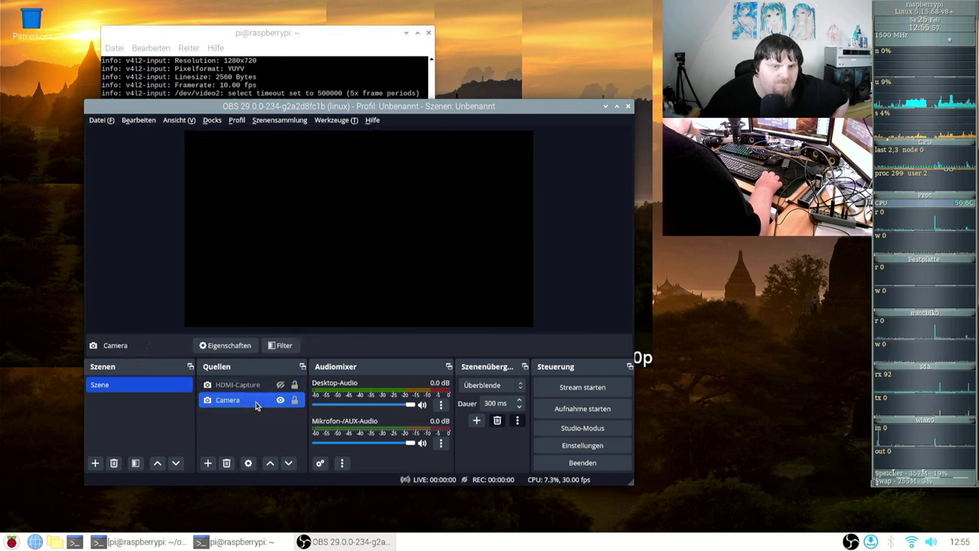
Step: Reselect USB 2.0 Camera as the device in the Camera source's properties and accept them
click(228, 345)
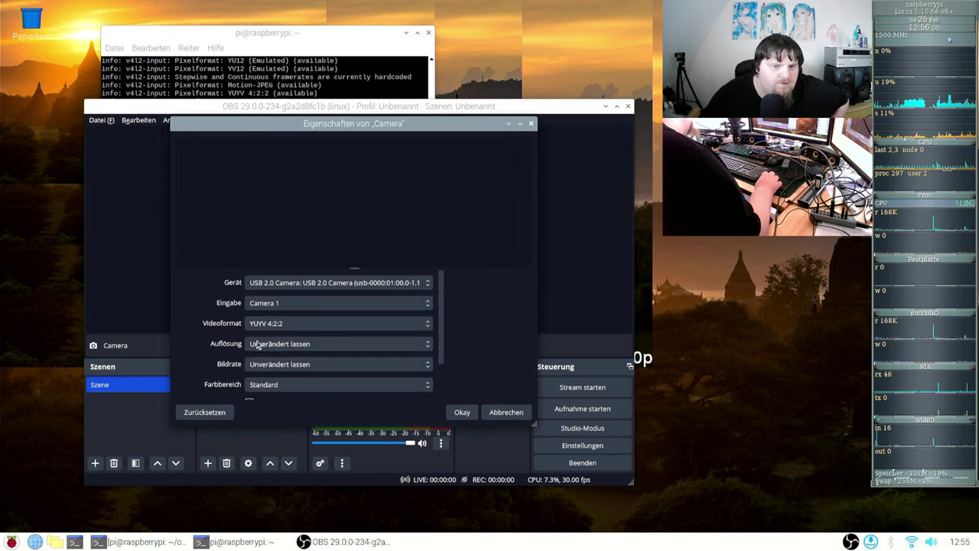
click(315, 289)
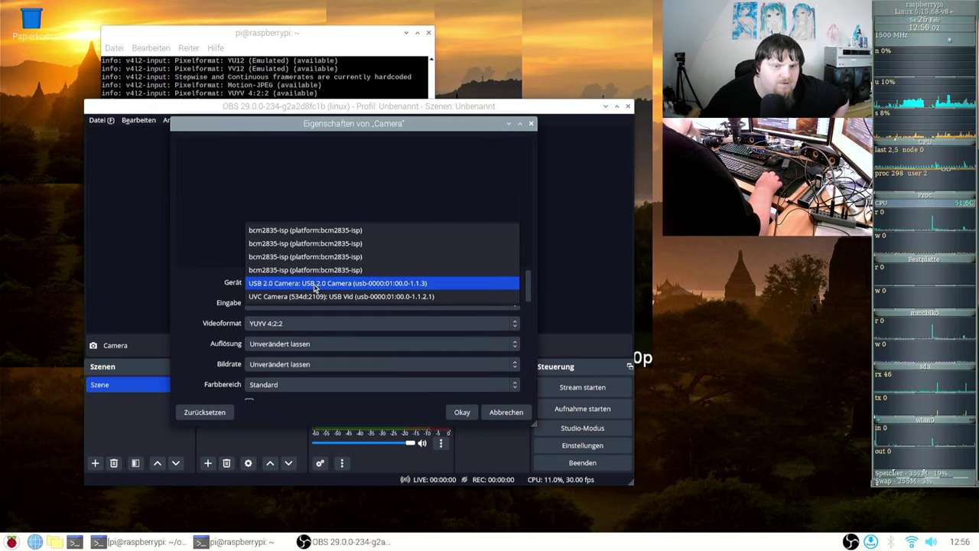
click(315, 285)
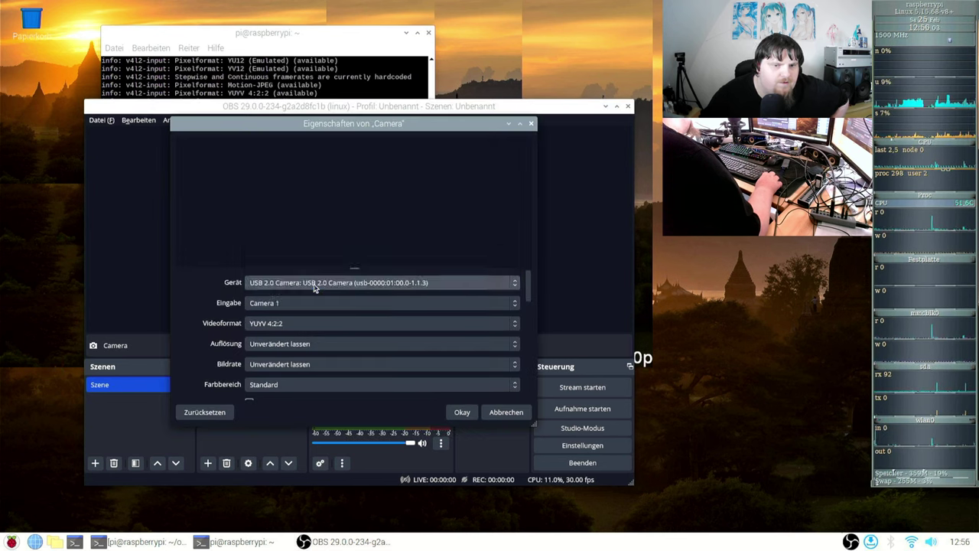
click(462, 412)
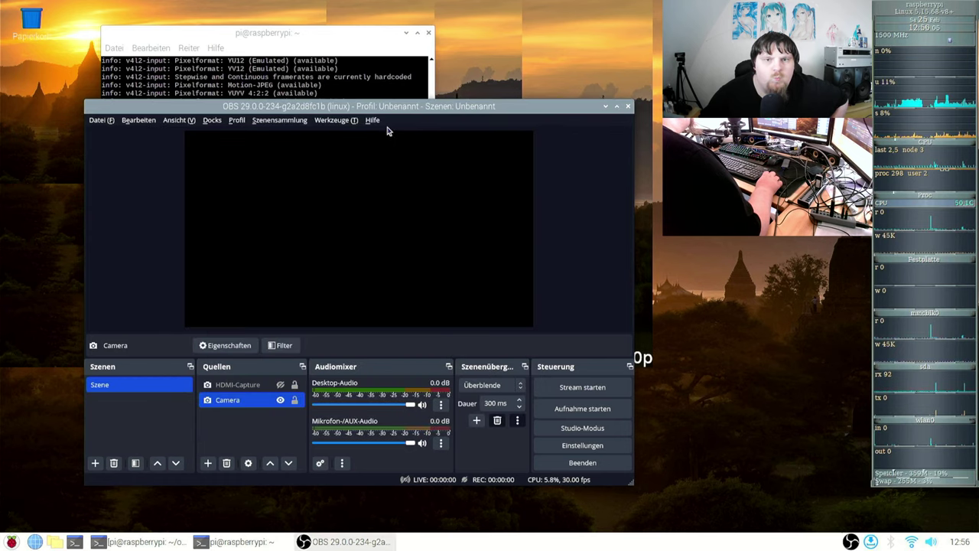
Step: Reposition the OBS window, hide the Camera source and show the HDMI-Capture source
drag(397, 107, 344, 112)
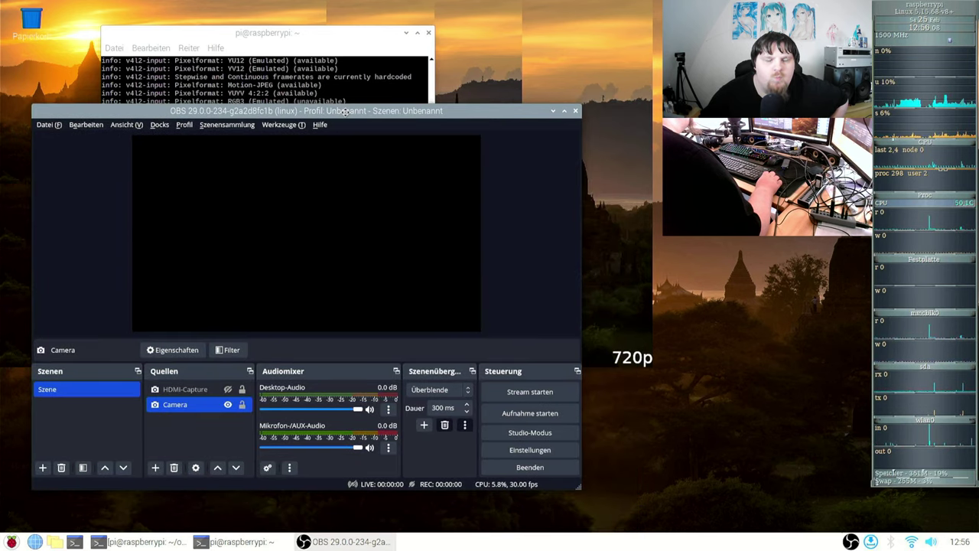
click(227, 405)
click(228, 390)
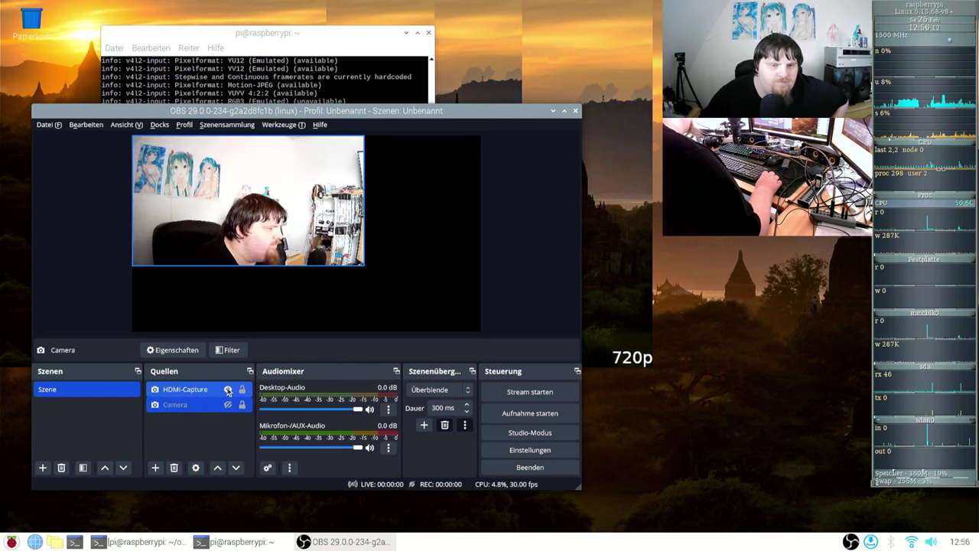
Step: Switch source visibility so that Camera is shown and HDMI-Capture is hidden
click(227, 390)
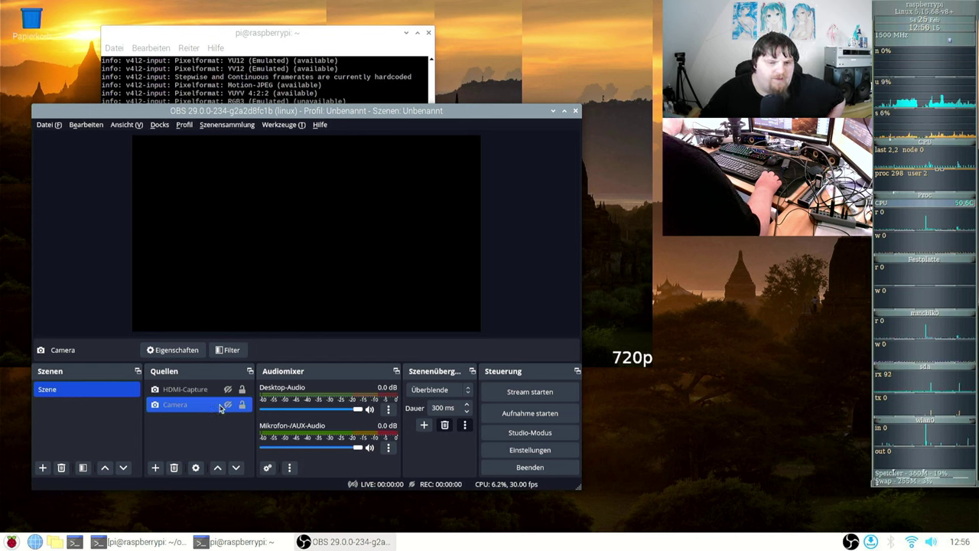
click(227, 404)
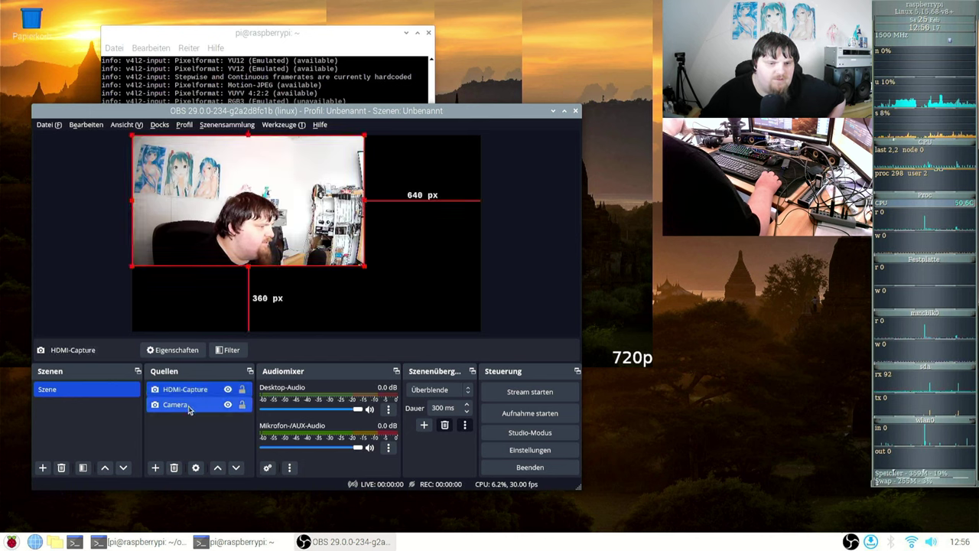
click(193, 392)
click(227, 390)
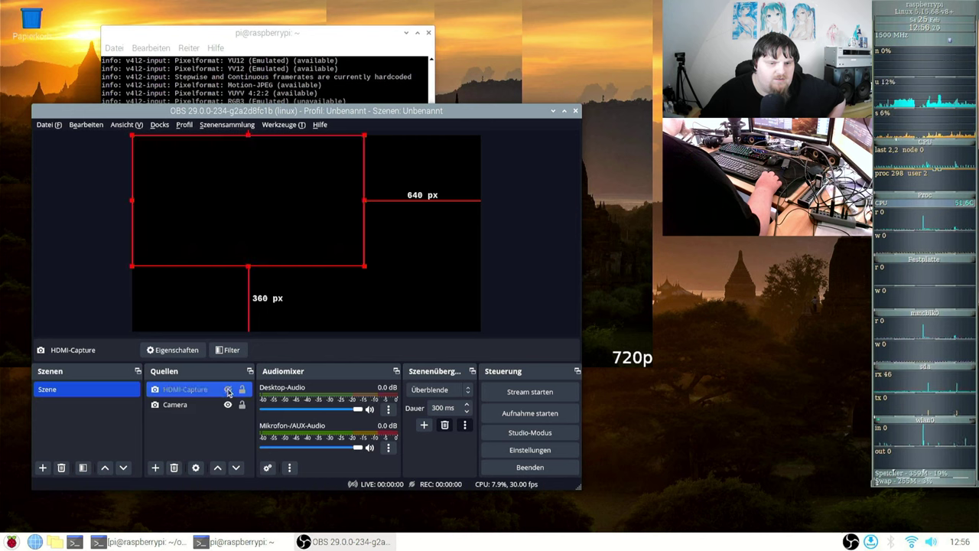
Step: Set the Camera source's resolution to 1280x720, keeping USB 2.0 Camera as the device and YUYV 4:2:2 as the video format
click(193, 405)
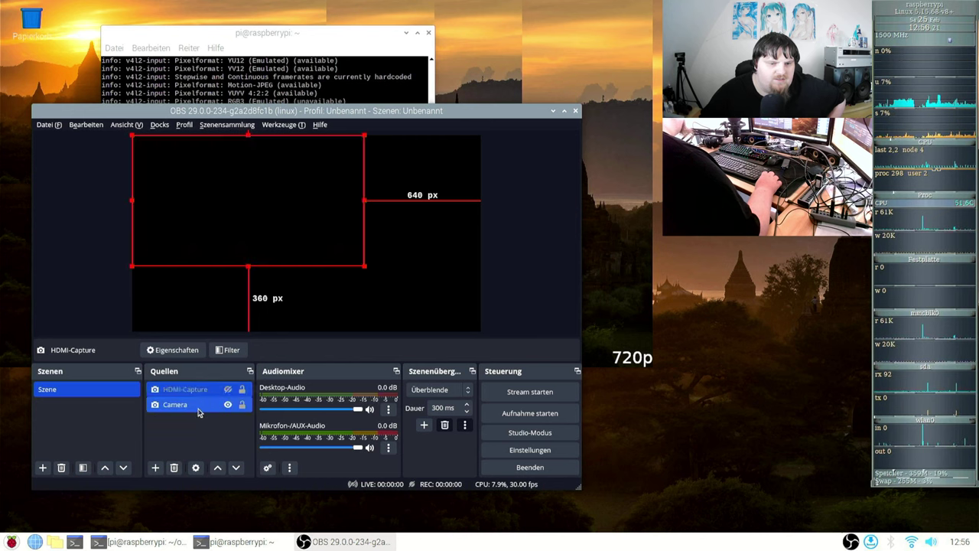
click(176, 349)
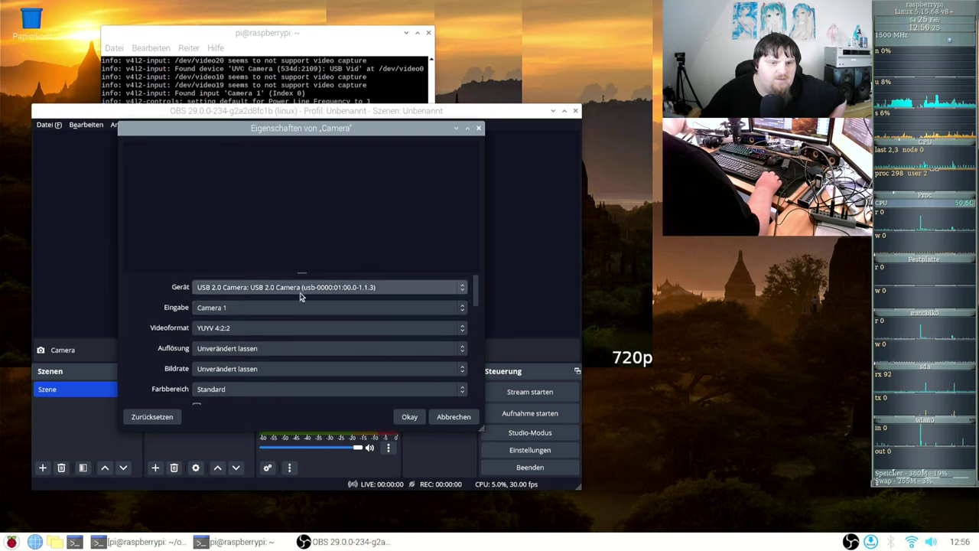
click(300, 293)
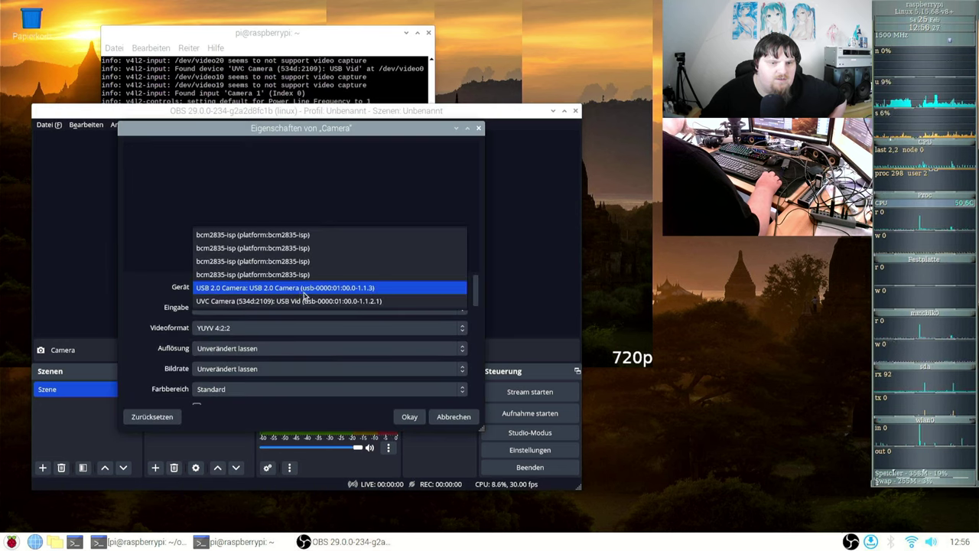
click(305, 291)
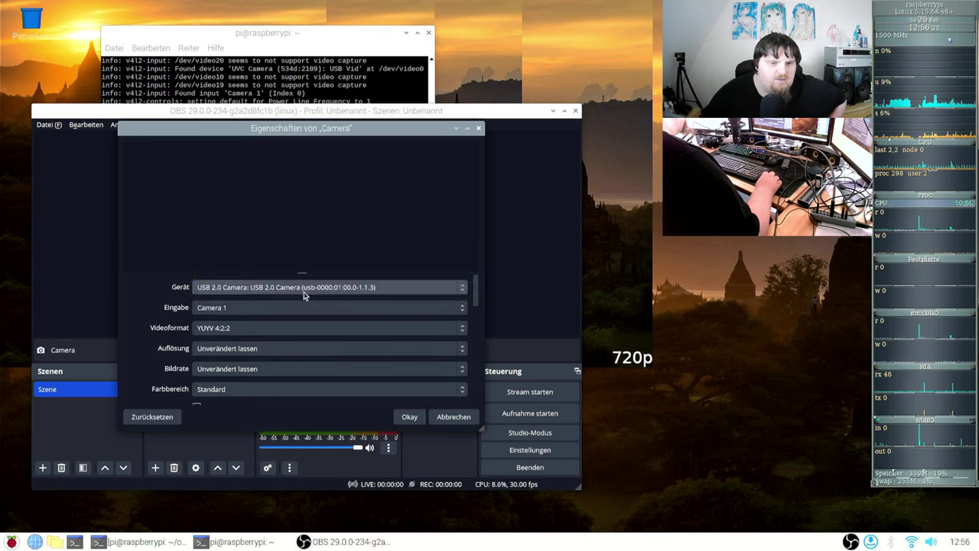
click(350, 354)
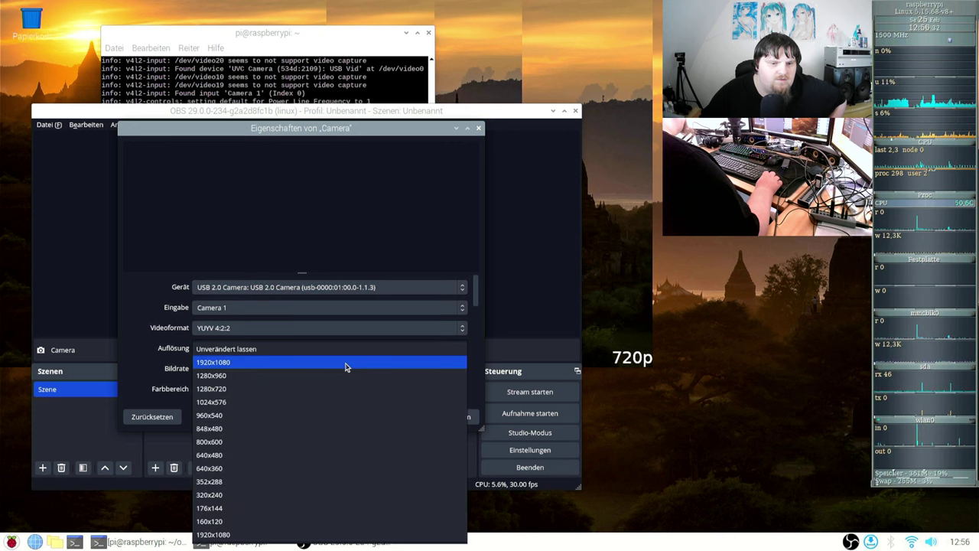
click(341, 388)
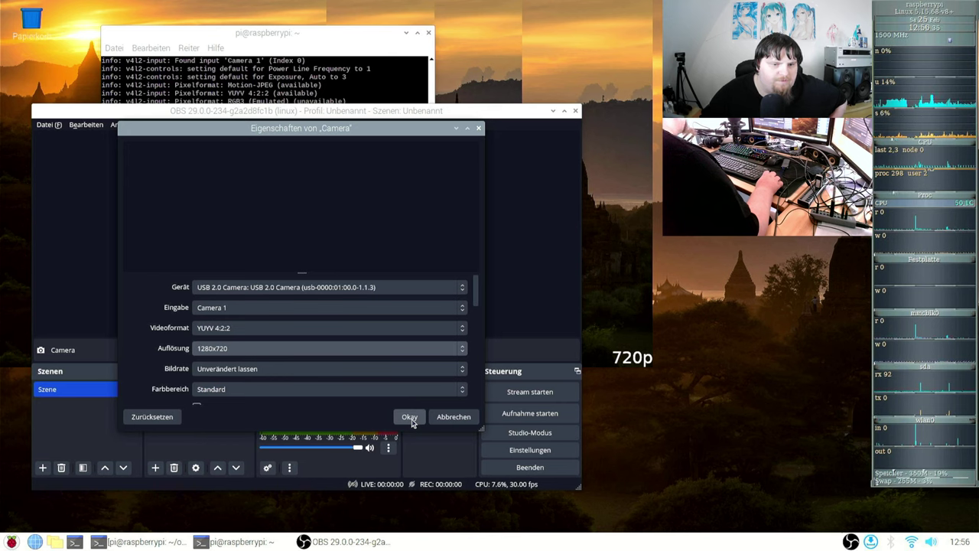
click(302, 308)
click(302, 308)
click(303, 329)
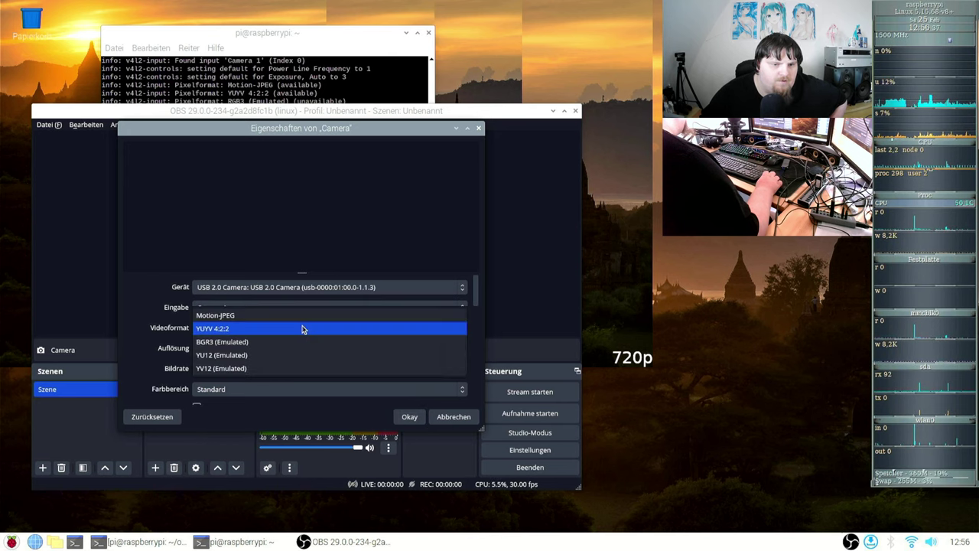
click(302, 329)
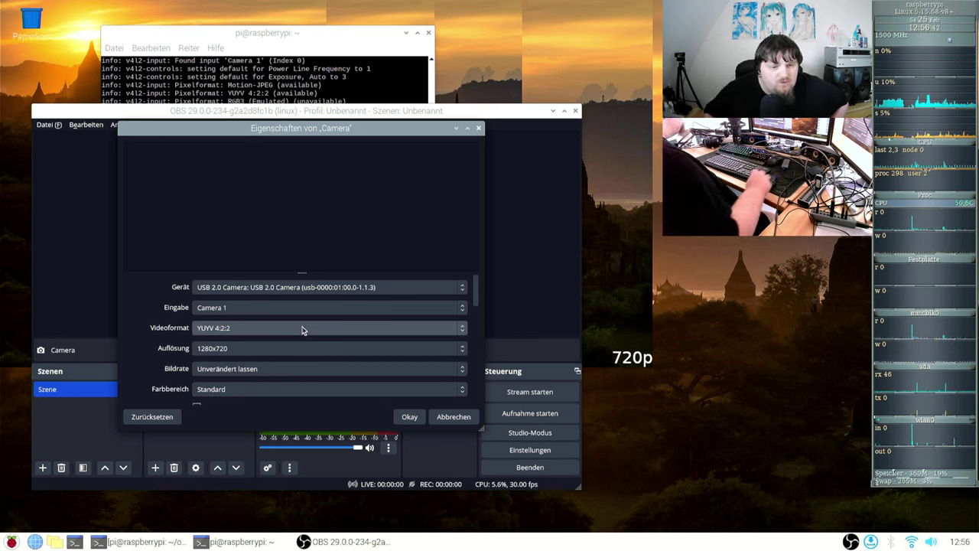
Step: Turn off buffering (Pufferung benutzen) for the Camera source, look through its camera controls and accept the properties
scroll(331, 379, down, 2)
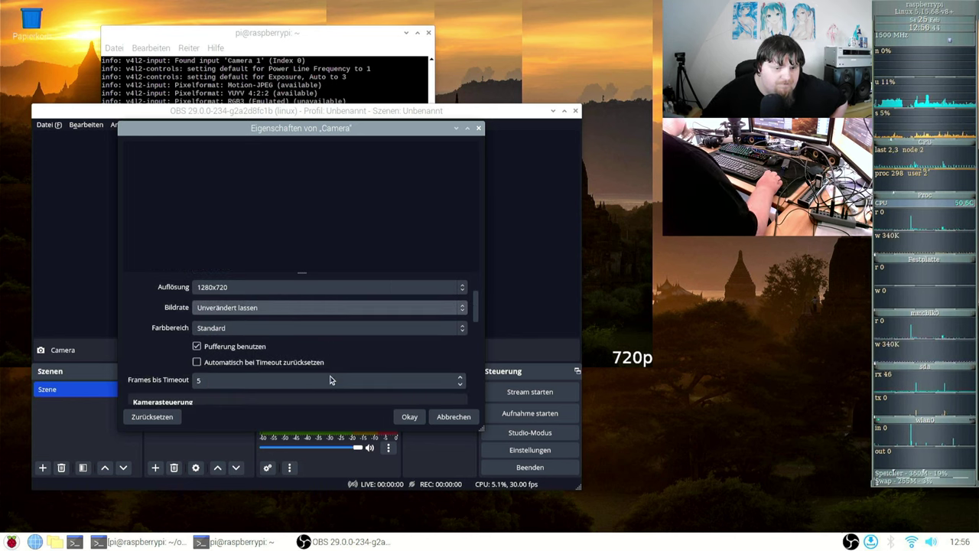
scroll(330, 379, down, 2)
click(240, 316)
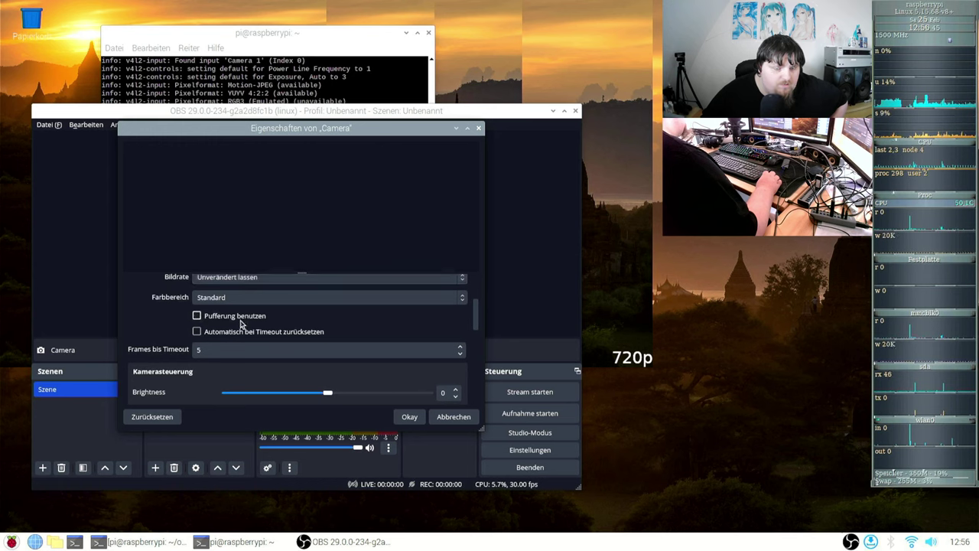
scroll(236, 350, up, 1)
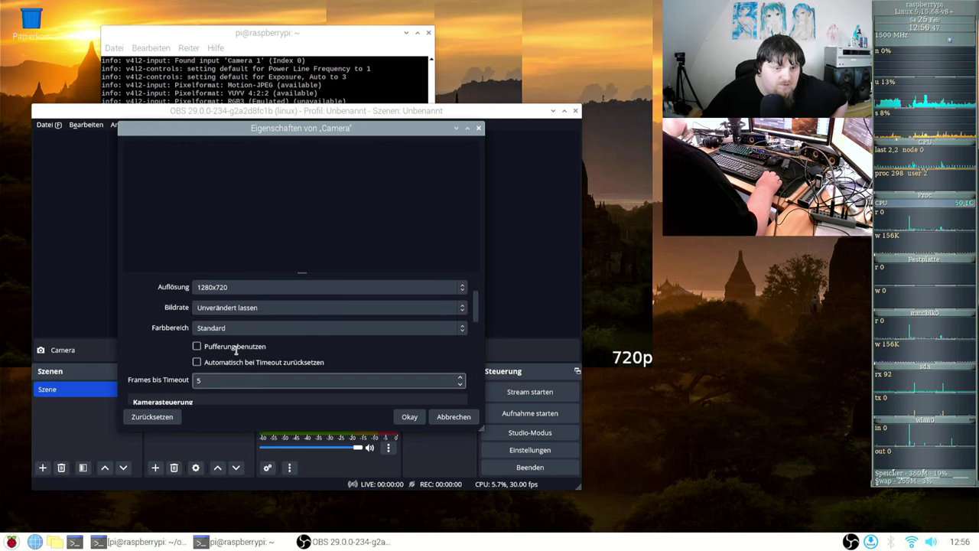
scroll(235, 349, down, 2)
scroll(236, 350, down, 2)
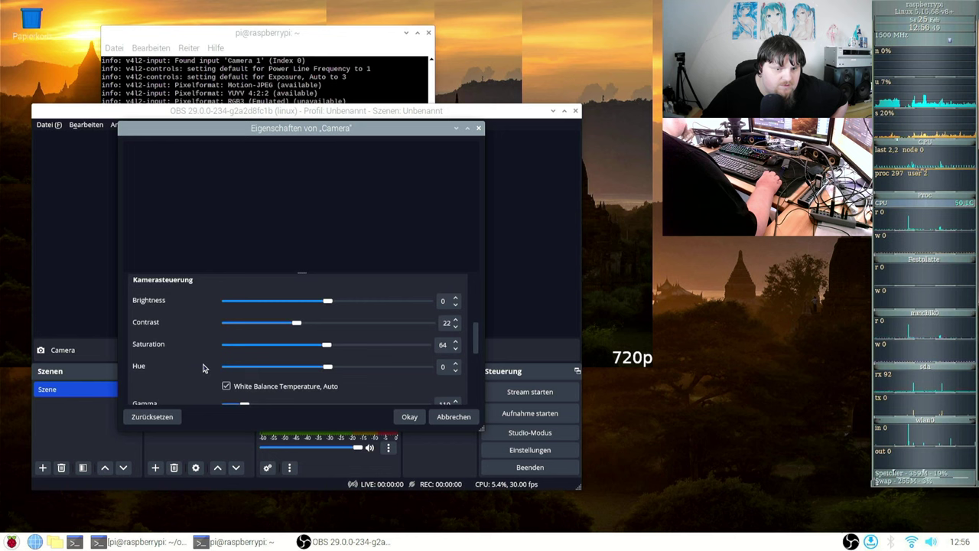
scroll(204, 368, down, 1)
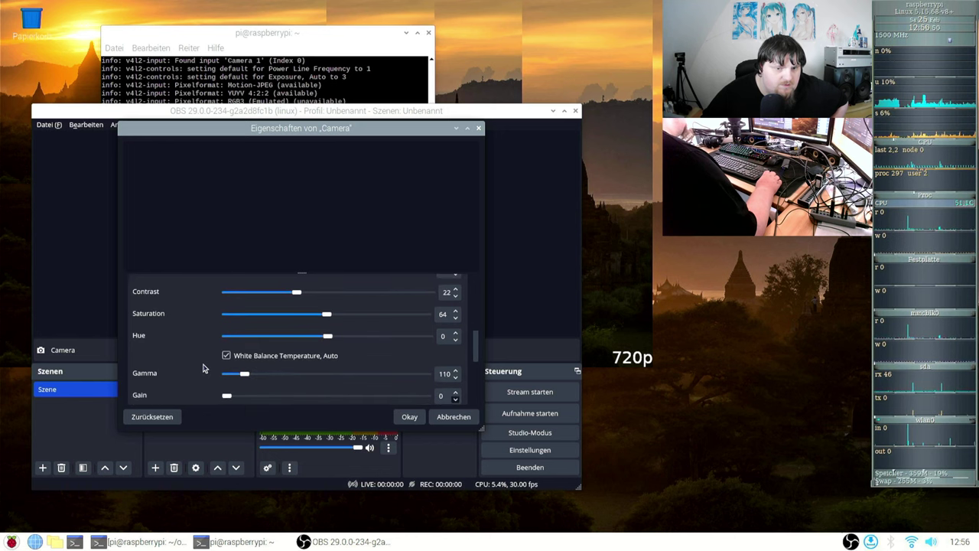
click(413, 417)
Step: Set the HDMI-Capture source's resolution to 1280x720, leave its frame rate at Unverändert lassen and accept the properties
click(186, 391)
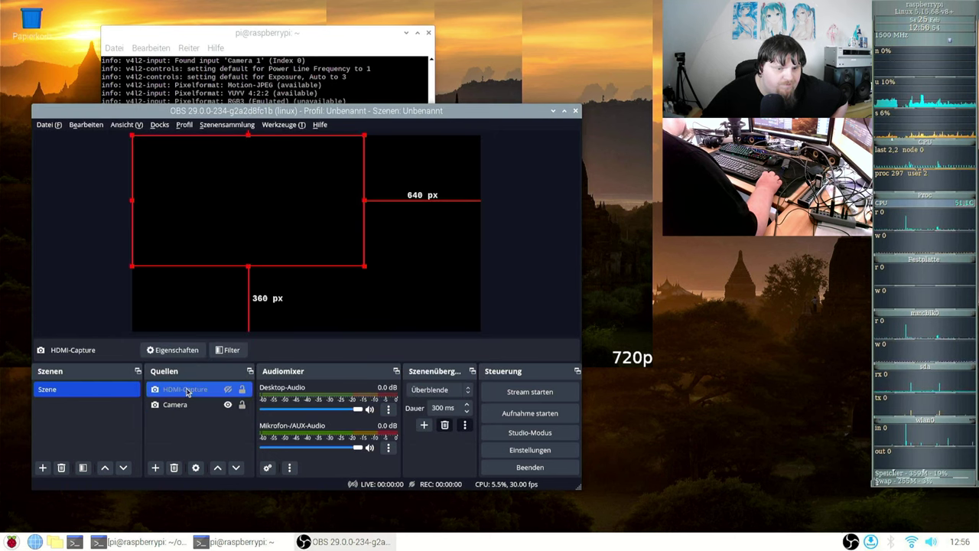
click(175, 350)
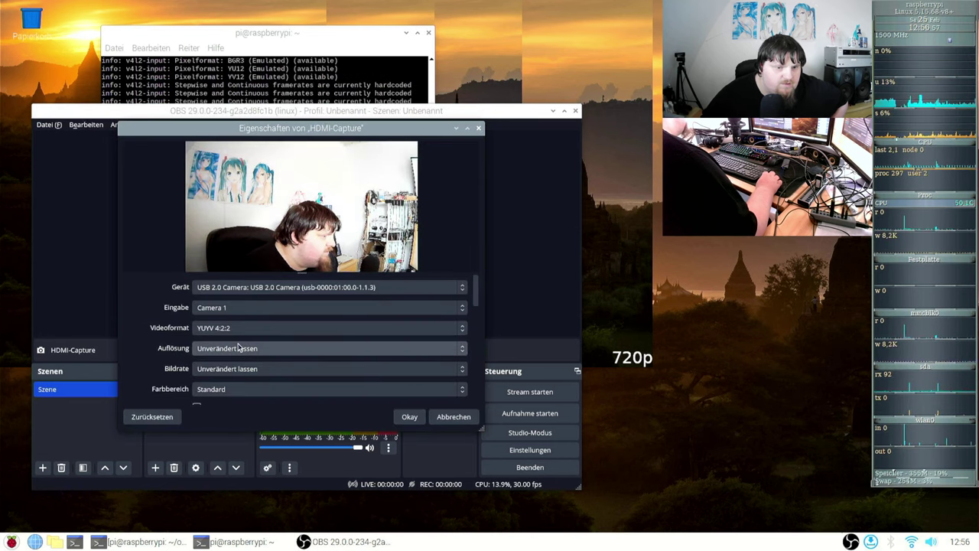
click(241, 347)
click(243, 394)
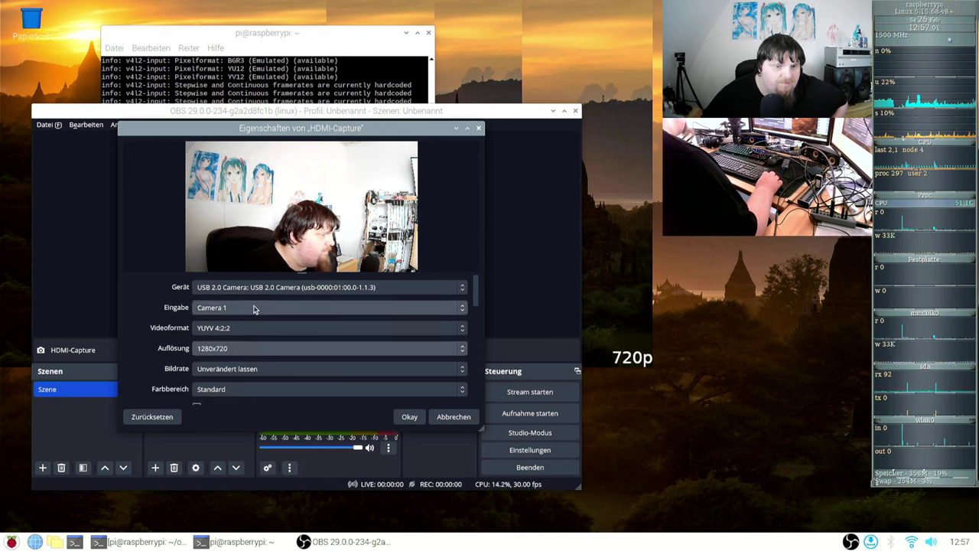
click(247, 370)
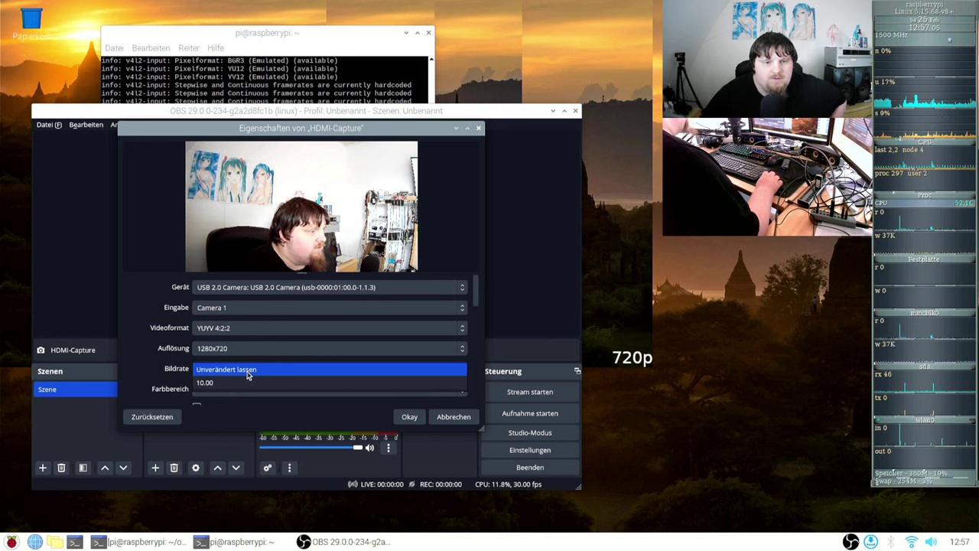
click(247, 374)
scroll(247, 371, down, 3)
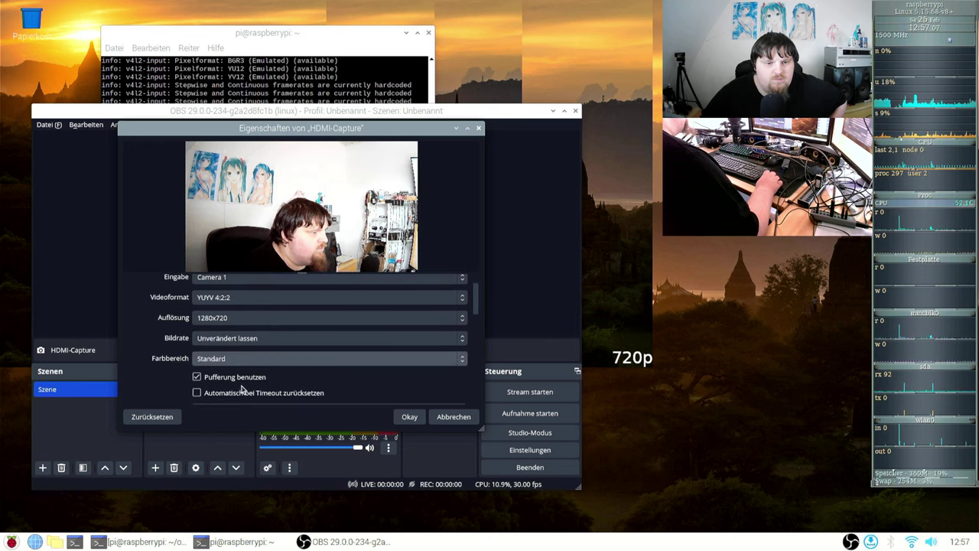
click(408, 416)
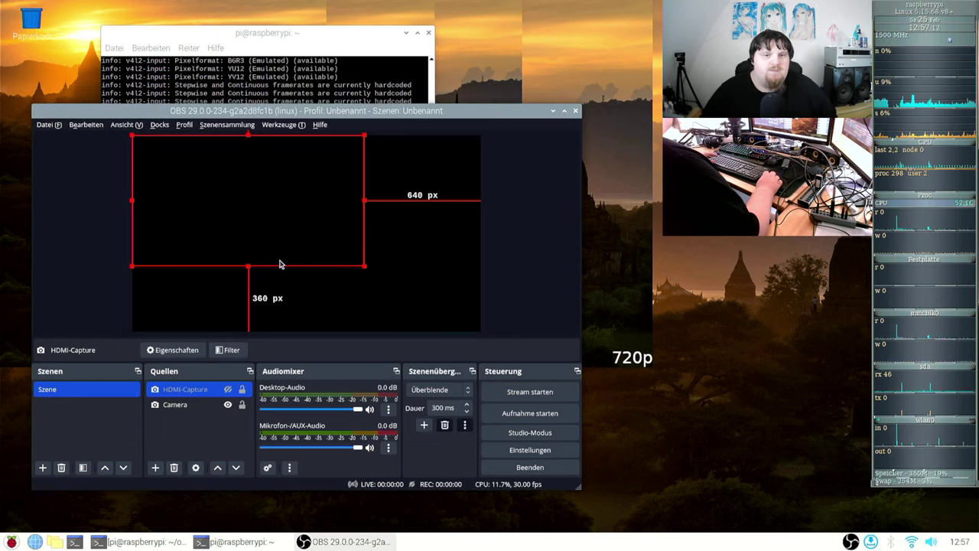
Step: Check the Camera and HDMI-Capture sources in turn, close OBS and relaunch it from the terminal
click(306, 292)
click(191, 406)
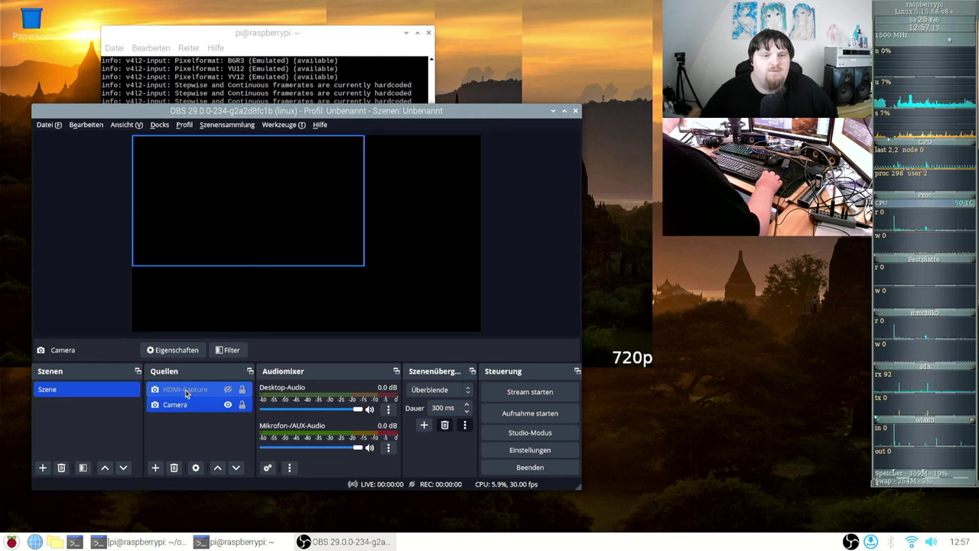
click(186, 391)
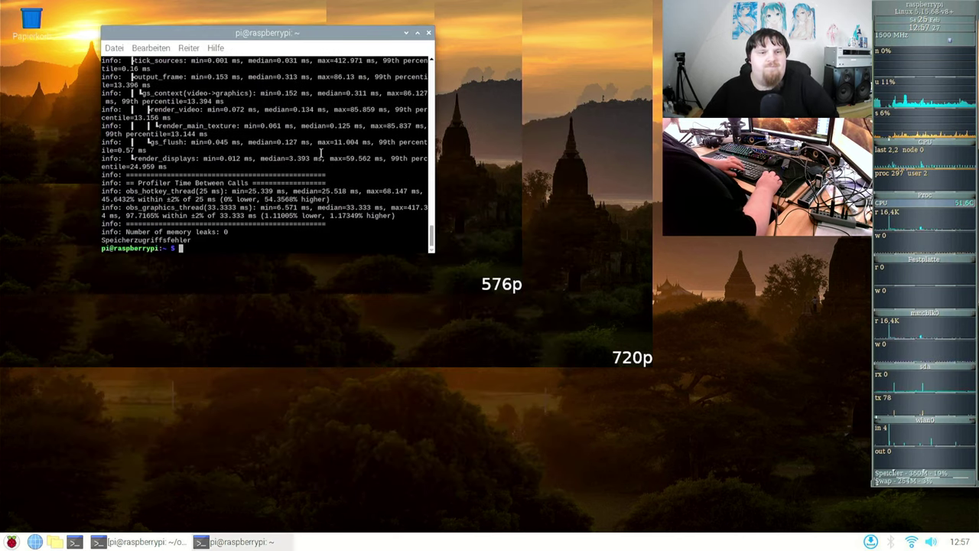
key(Up)
key(Return)
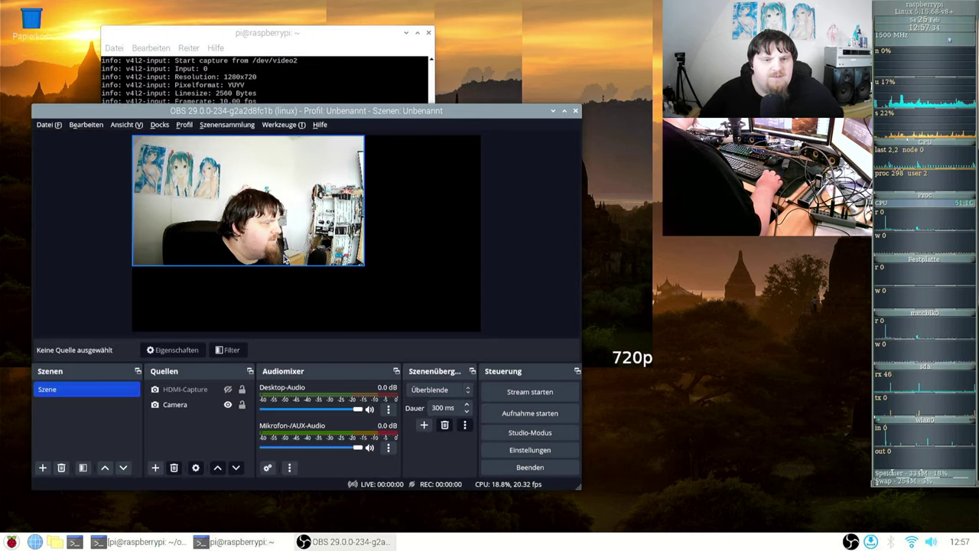
Step: Hide the Camera source and make the HDMI-Capture source visible instead
click(195, 407)
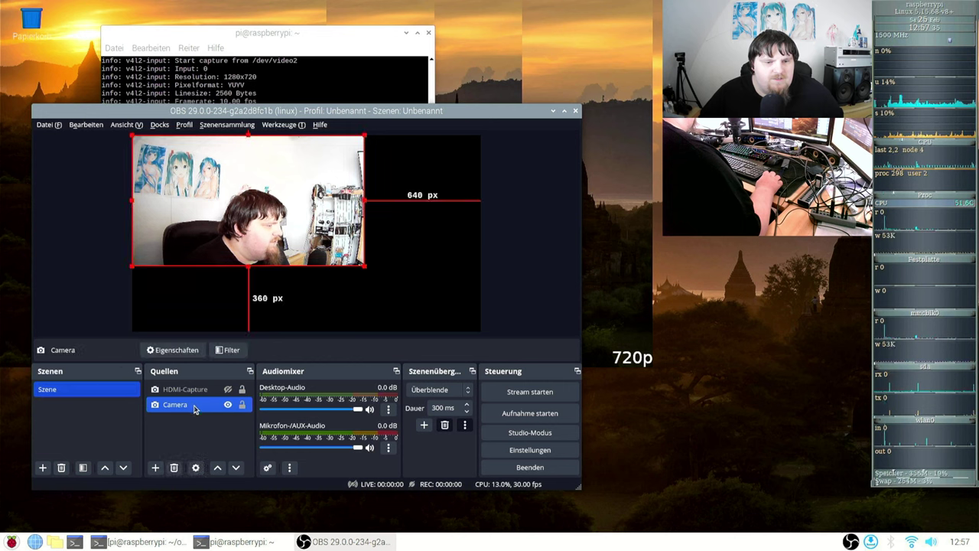
click(227, 405)
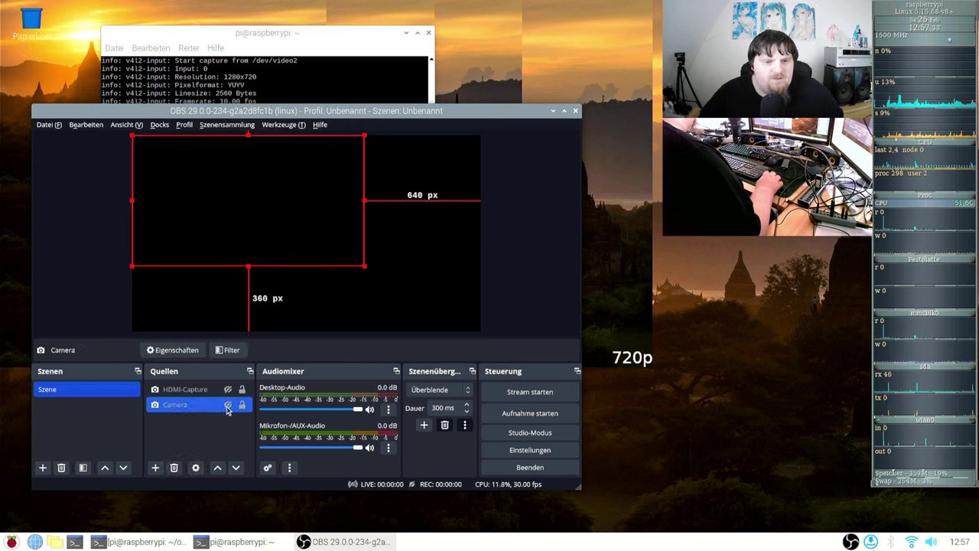
click(191, 391)
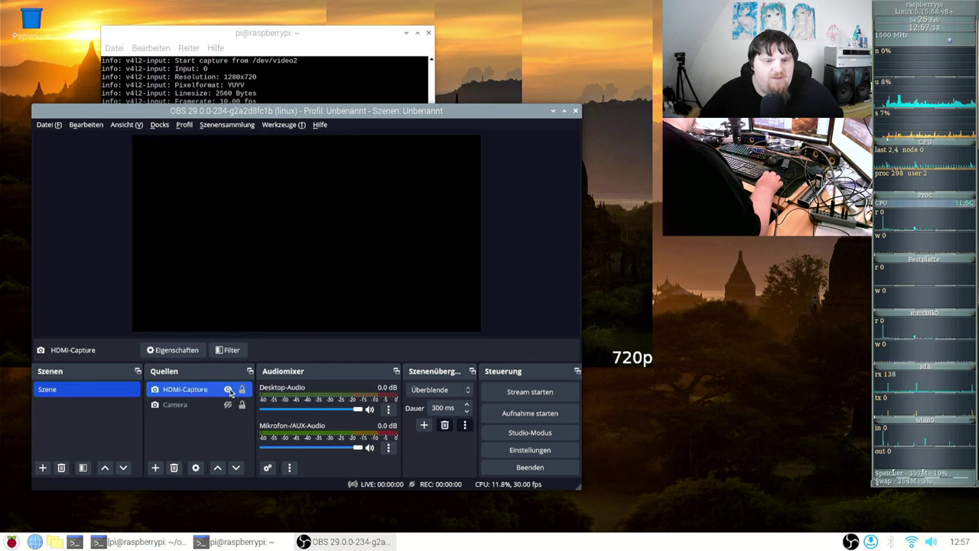
Step: Set the HDMI-Capture source's resolution to 800x600 in its properties and accept them
right_click(199, 391)
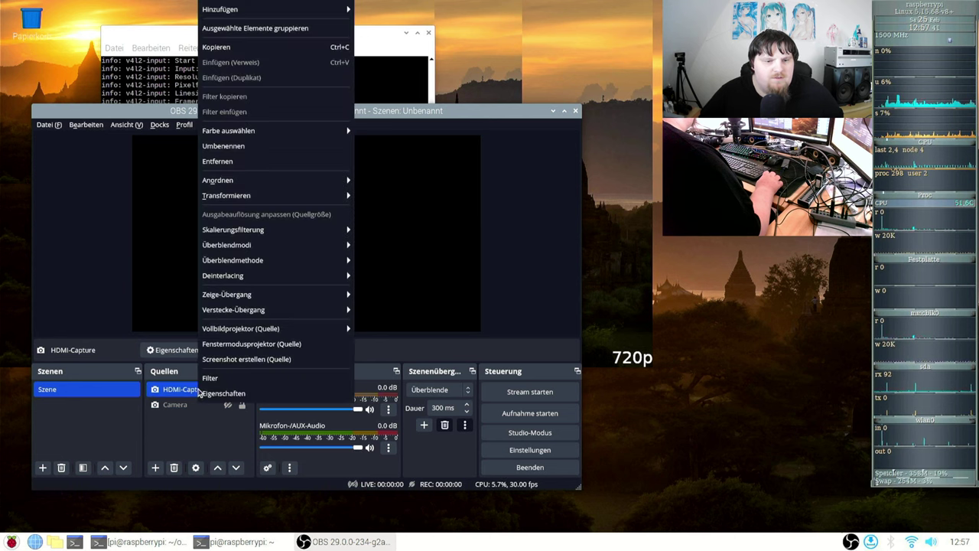
click(214, 399)
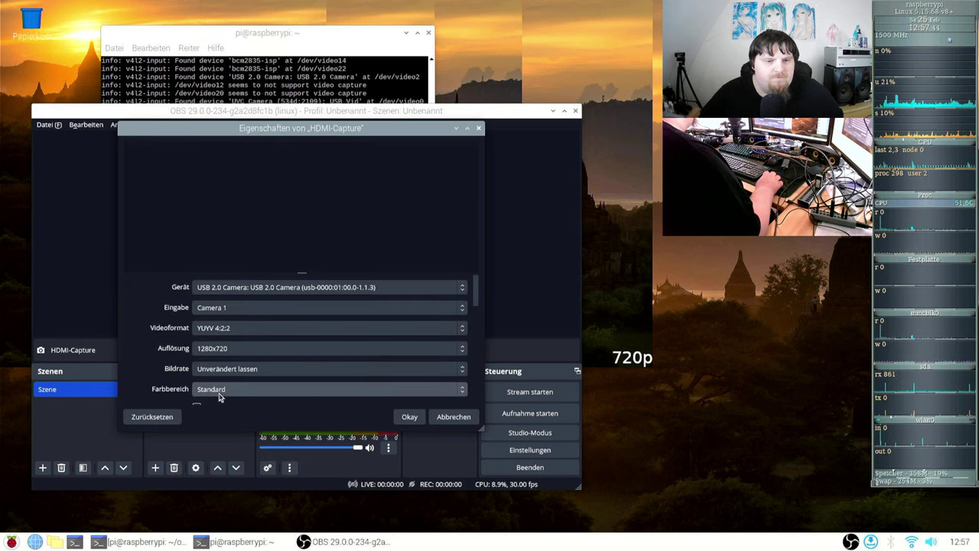
click(246, 350)
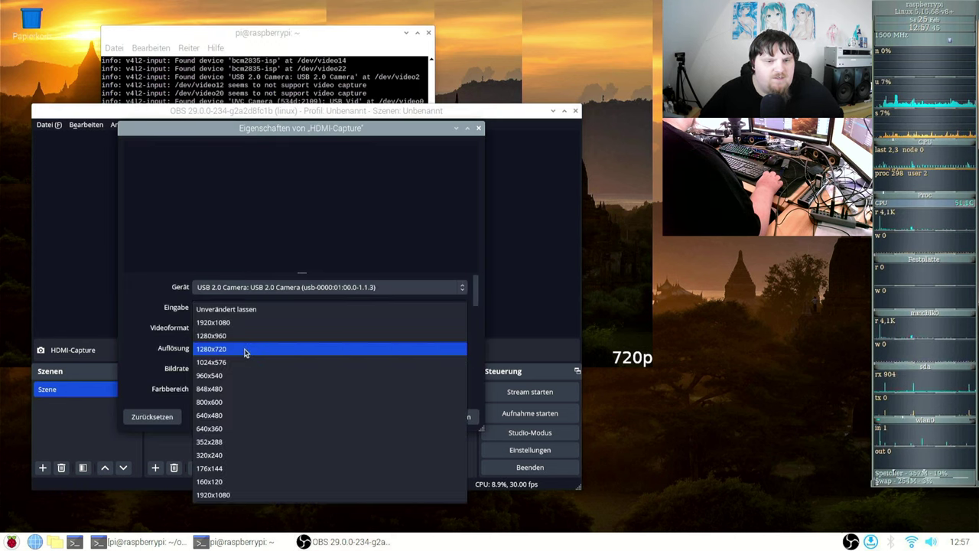
click(245, 402)
click(409, 418)
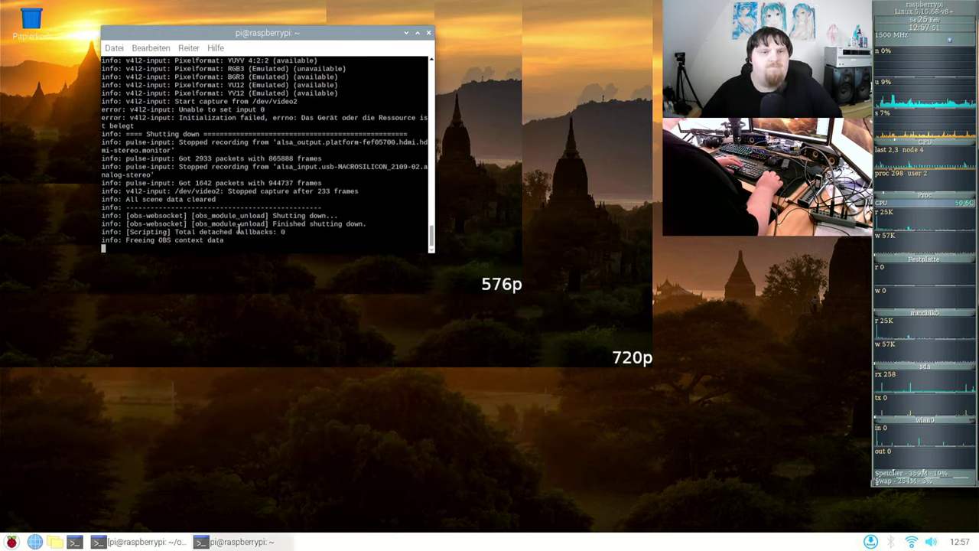
Step: Restart OBS from the terminal, check the Camera source and leave HDMI-Capture selected
key(Up)
key(Return)
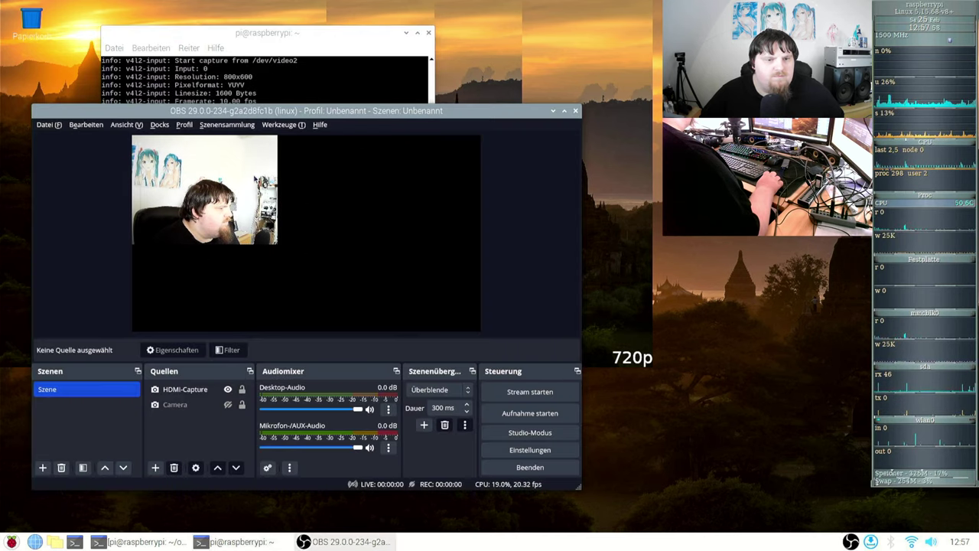
click(203, 406)
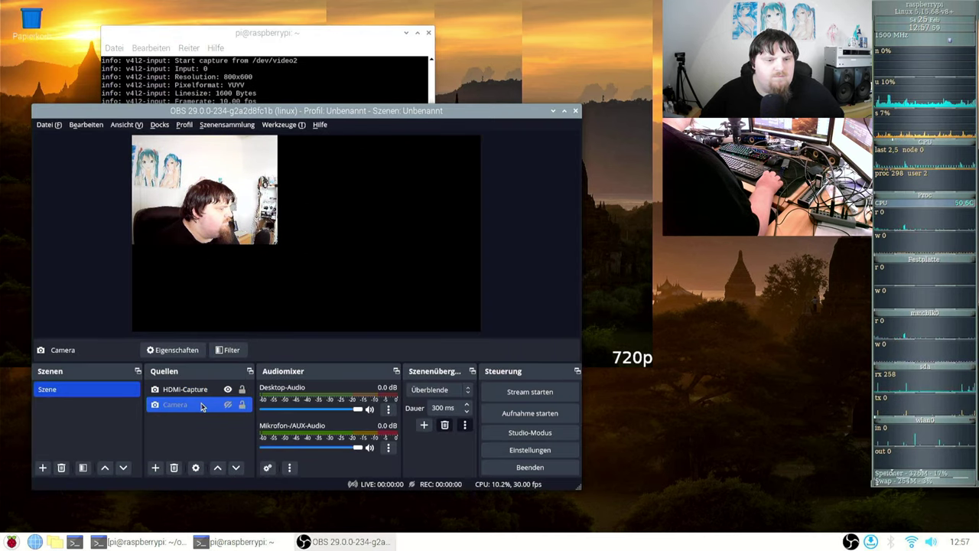
click(203, 392)
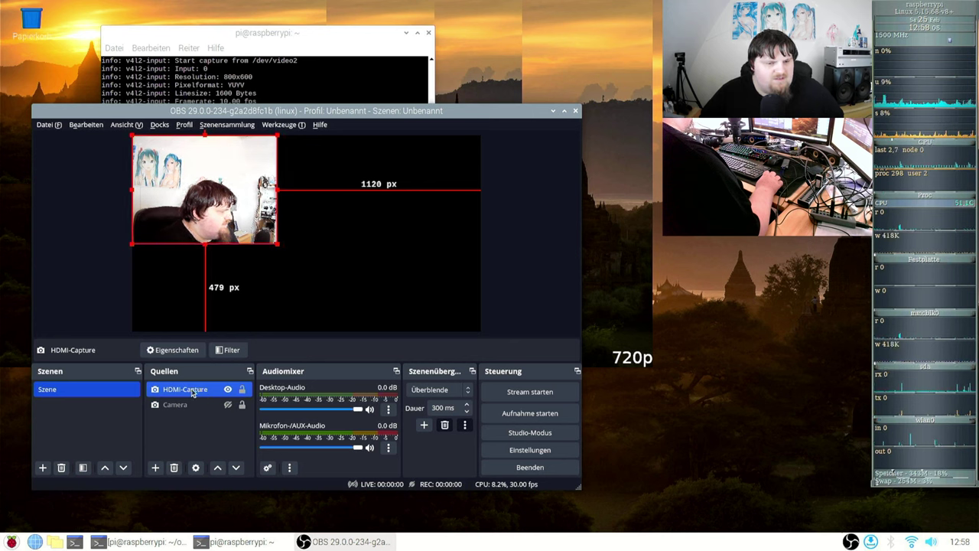
Step: Set the HDMI-Capture source's device to UVC Camera (534d:2109): USB Vid and its resolution to 1280x720, and accept the properties
click(183, 405)
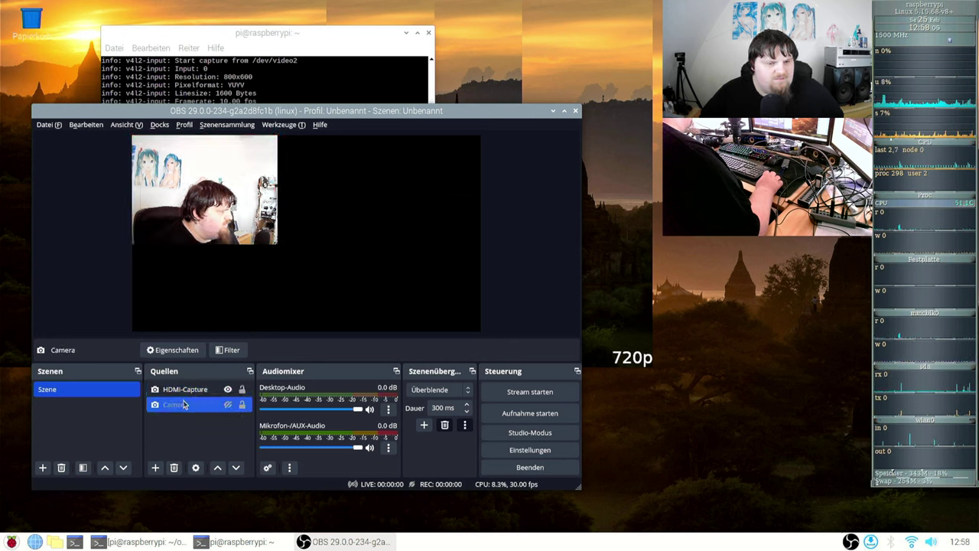
click(184, 393)
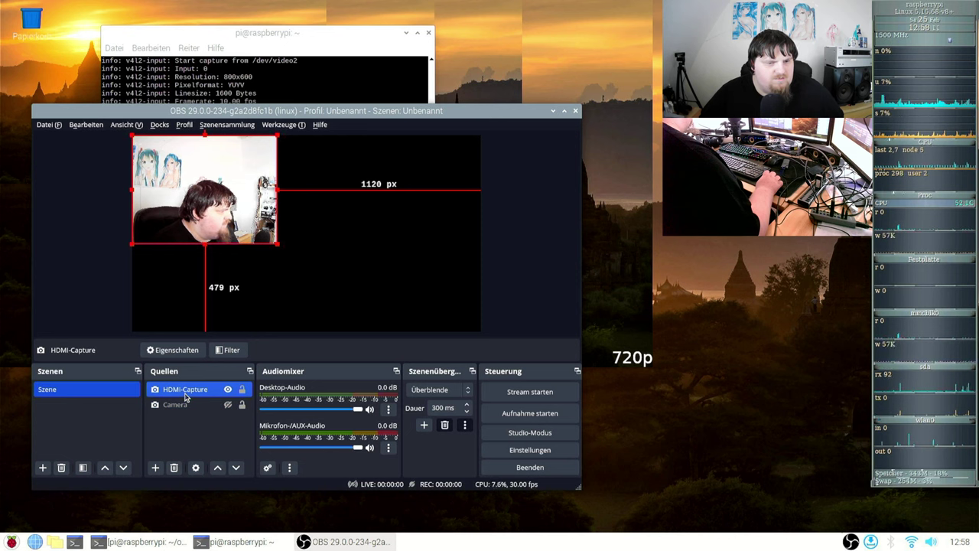
right_click(184, 396)
click(196, 394)
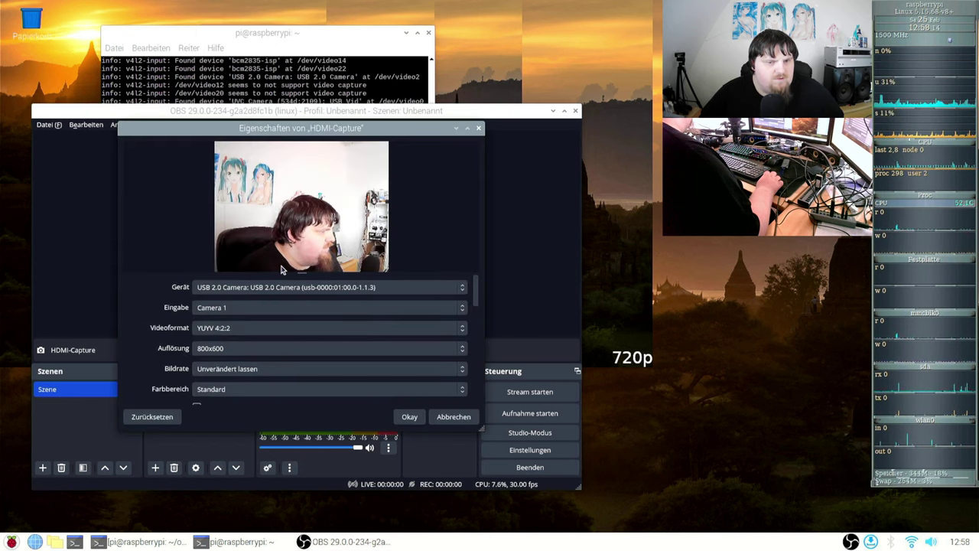
click(281, 290)
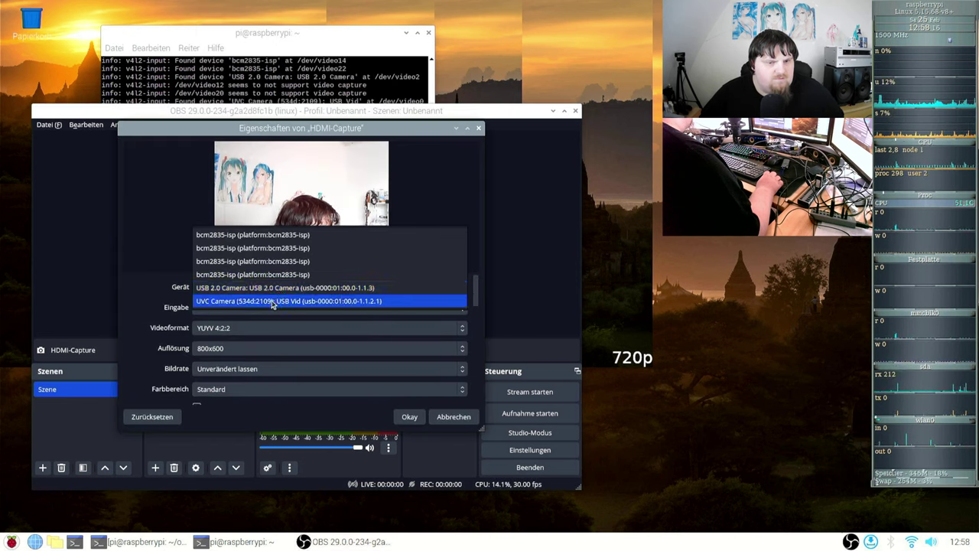
click(272, 301)
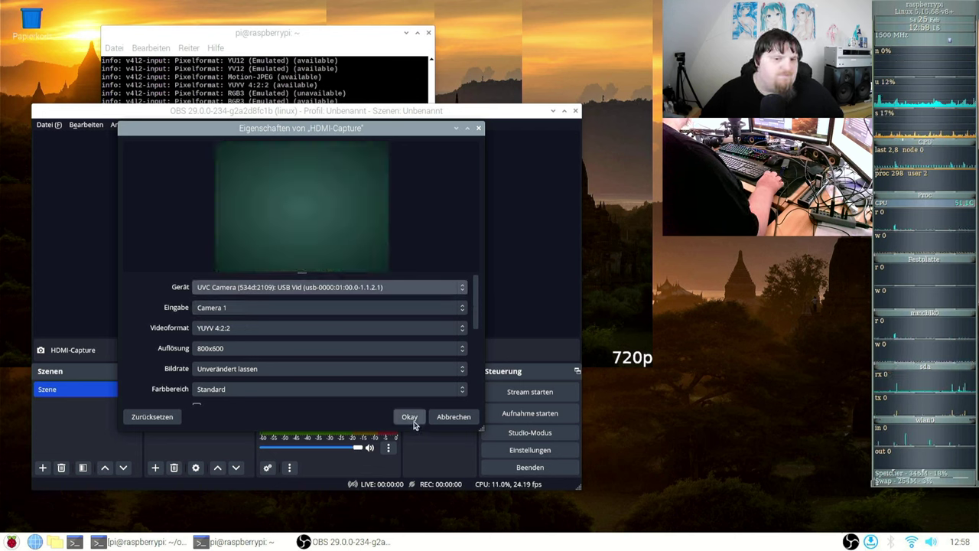
click(287, 349)
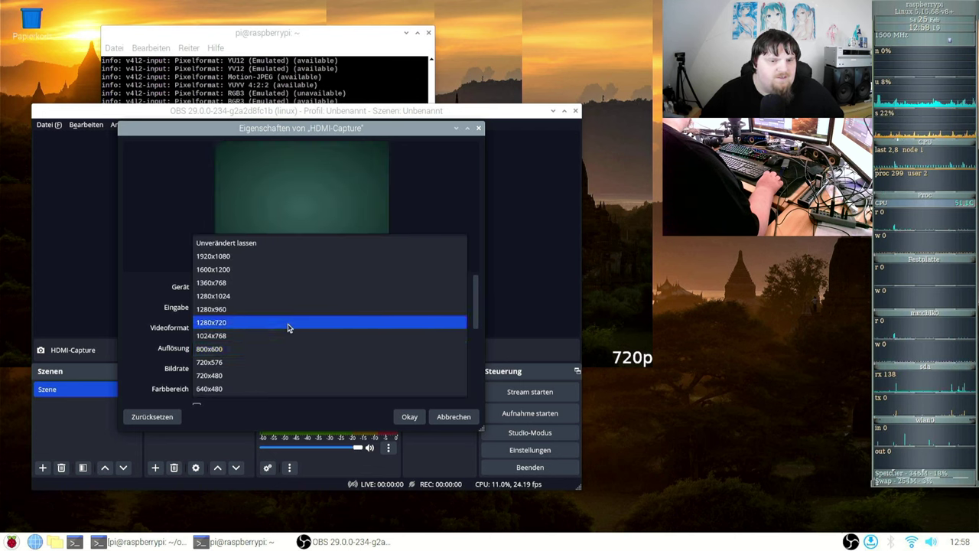
click(288, 323)
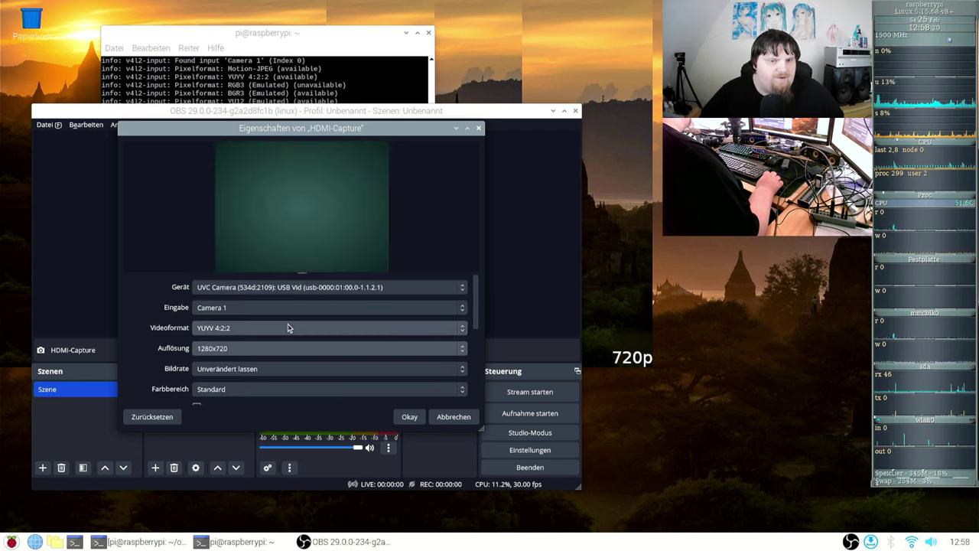
click(409, 418)
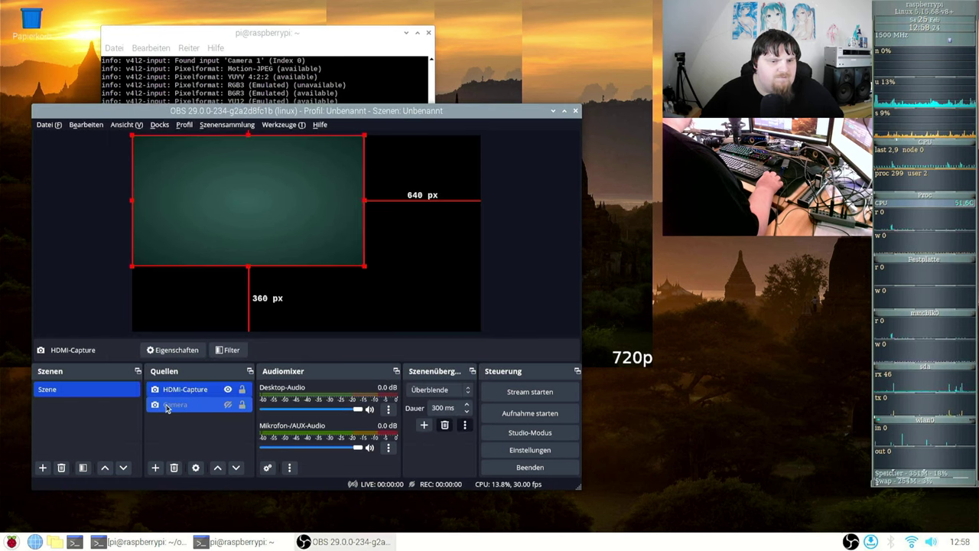
Step: Hide the HDMI-Capture source, reselect USB 2.0 Camera as the Camera source's device and accept its properties
click(228, 389)
click(200, 403)
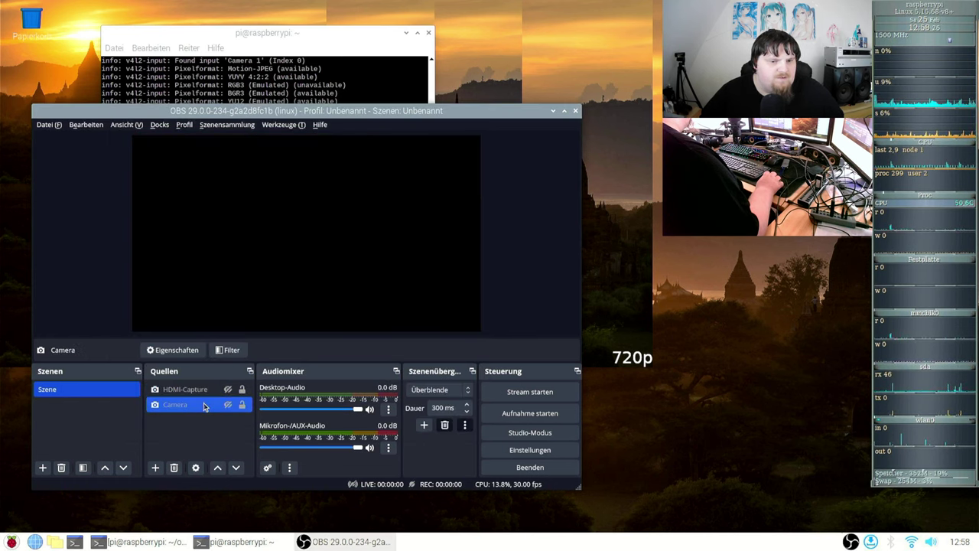
click(175, 351)
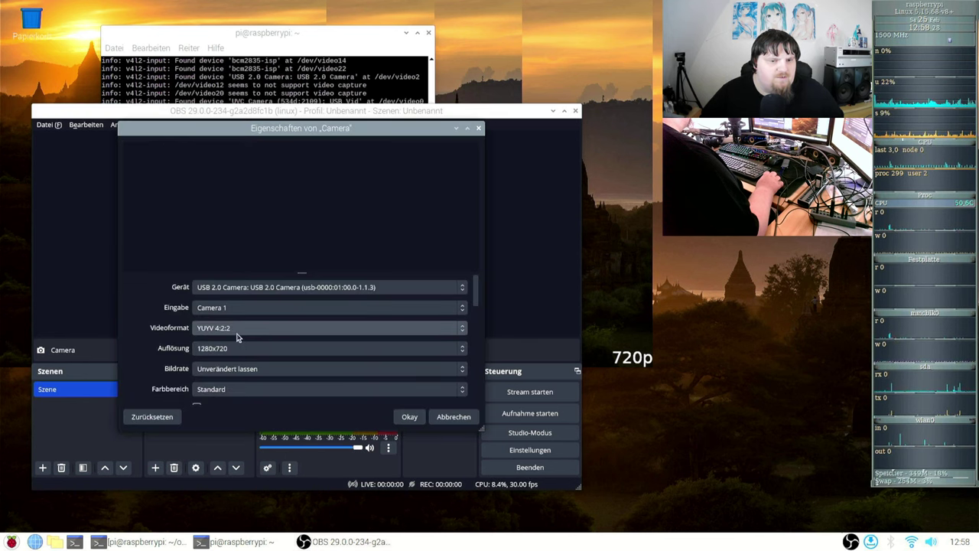
click(274, 291)
click(273, 288)
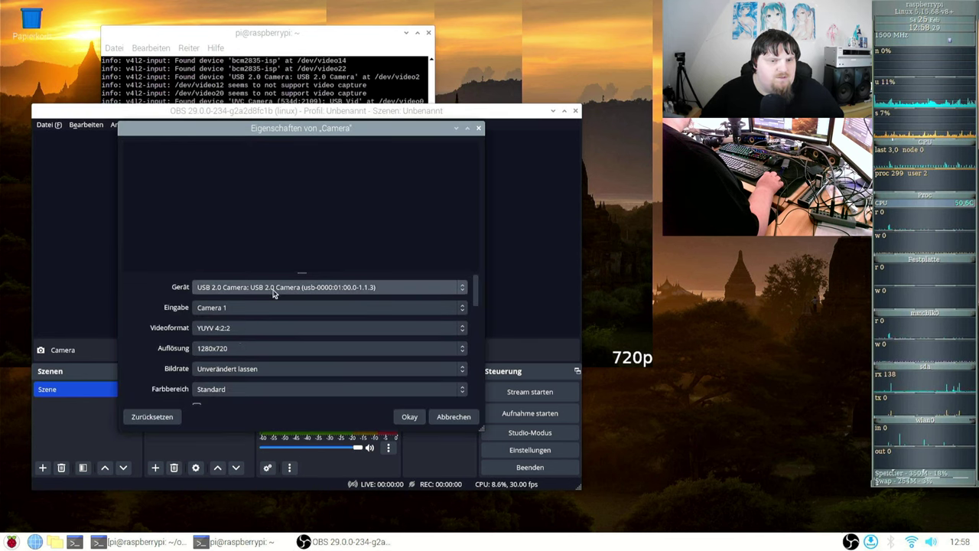
click(409, 416)
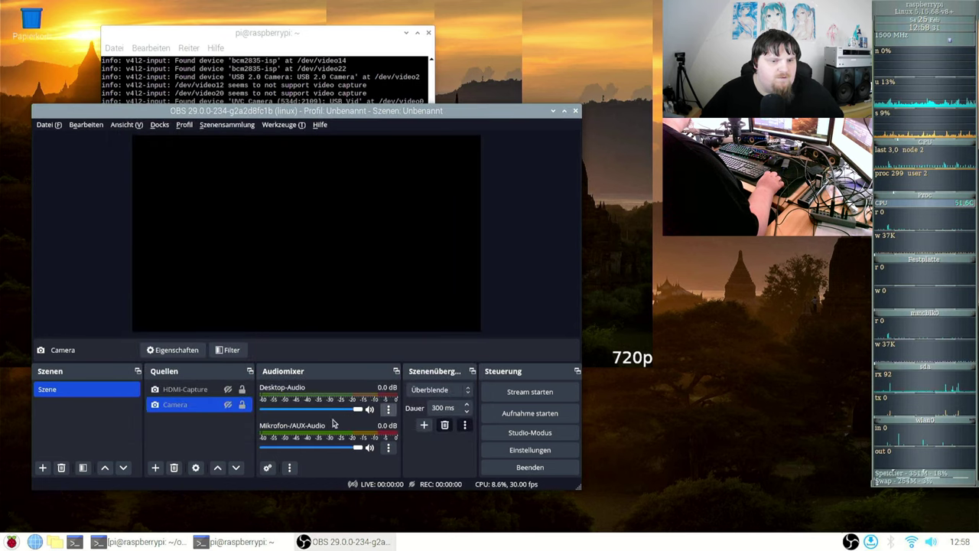
Step: Make both the HDMI-Capture and Camera sources visible and check the v4l2-input log in the terminal
click(229, 390)
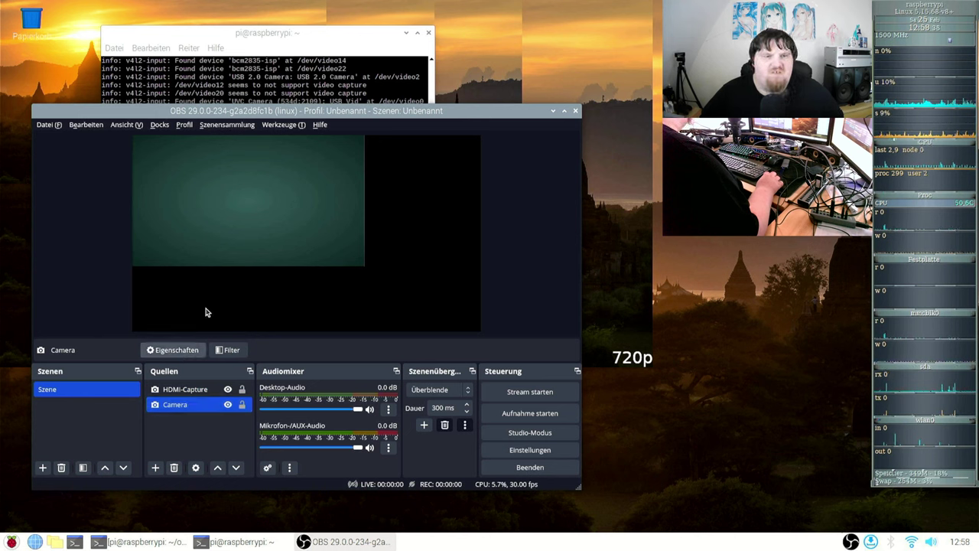
click(312, 72)
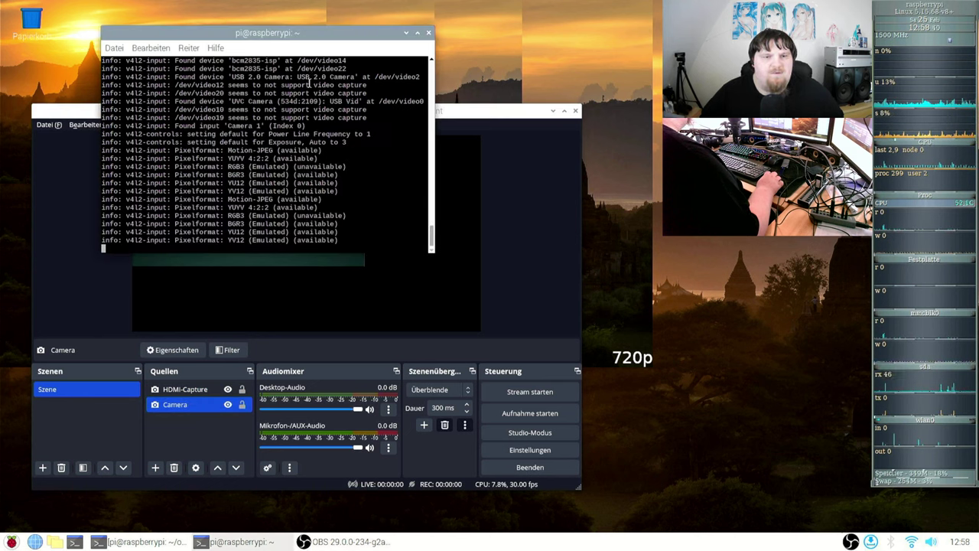
click(179, 406)
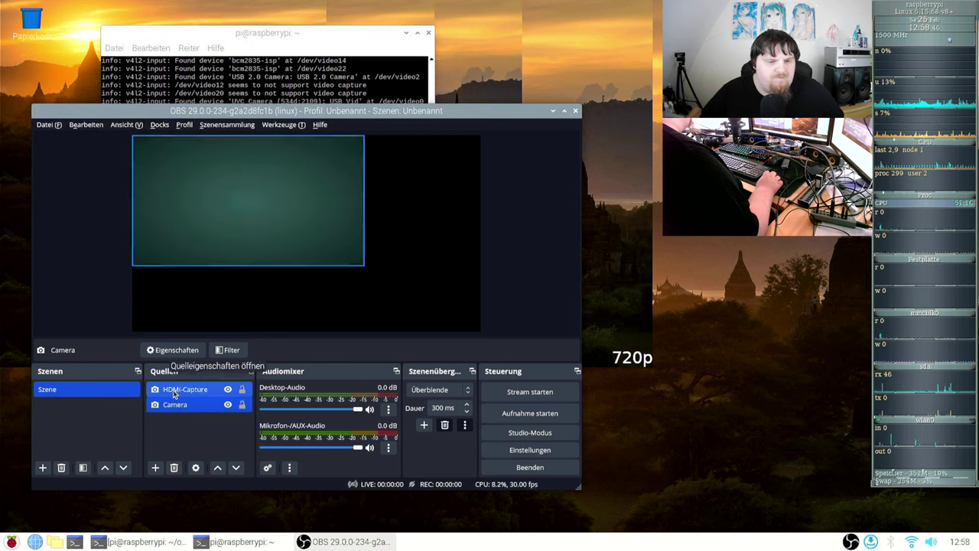
Step: Try reselecting USB 2.0 Camera as the device in the Camera source's properties, and close them without accepting
click(177, 350)
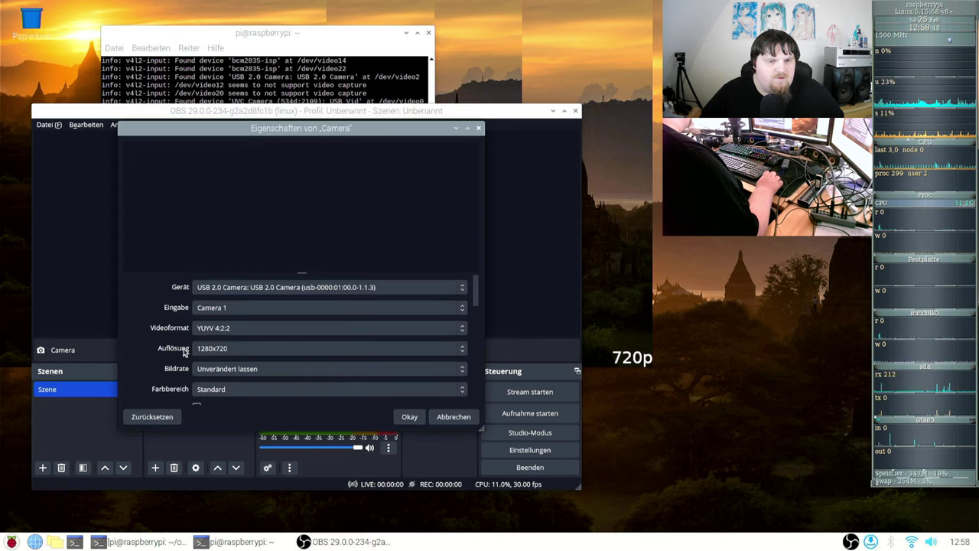
click(229, 287)
click(237, 302)
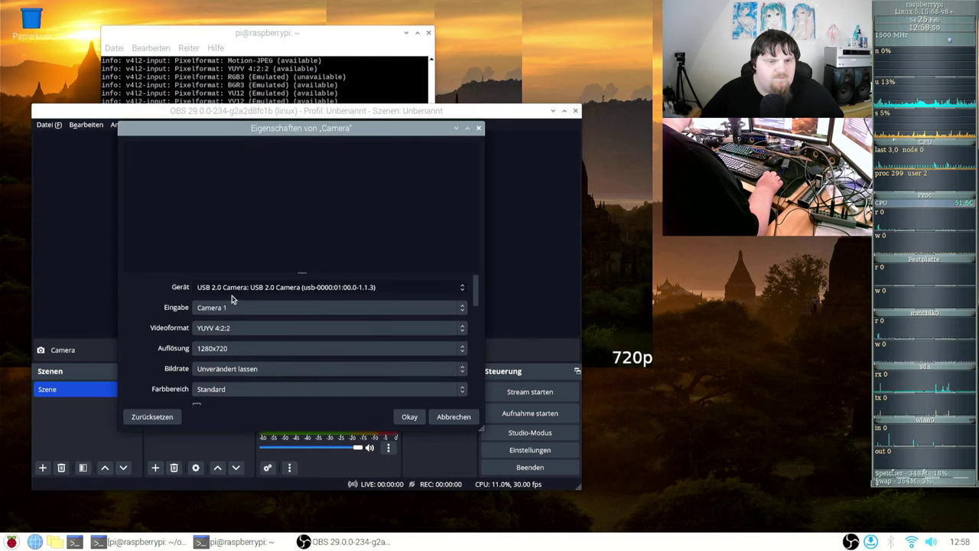
click(231, 290)
click(233, 275)
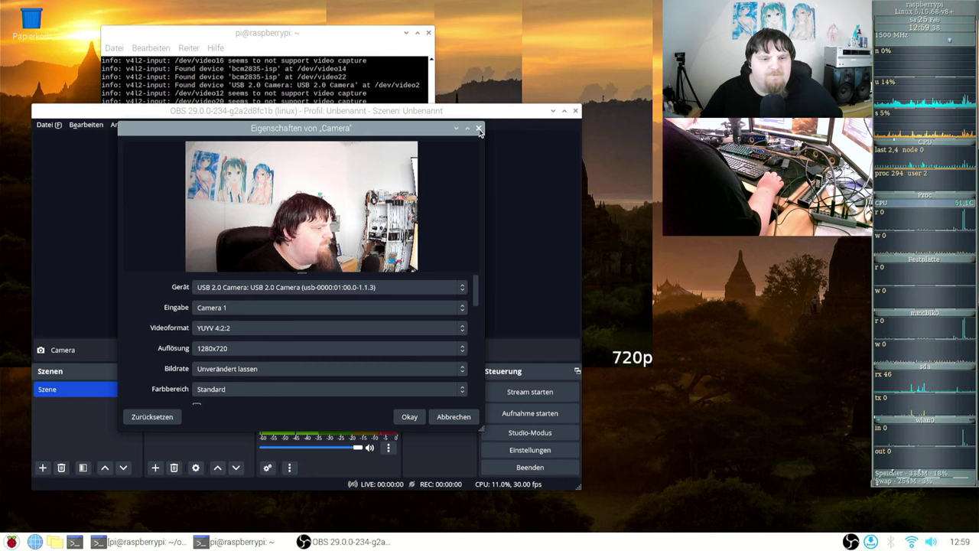
click(479, 130)
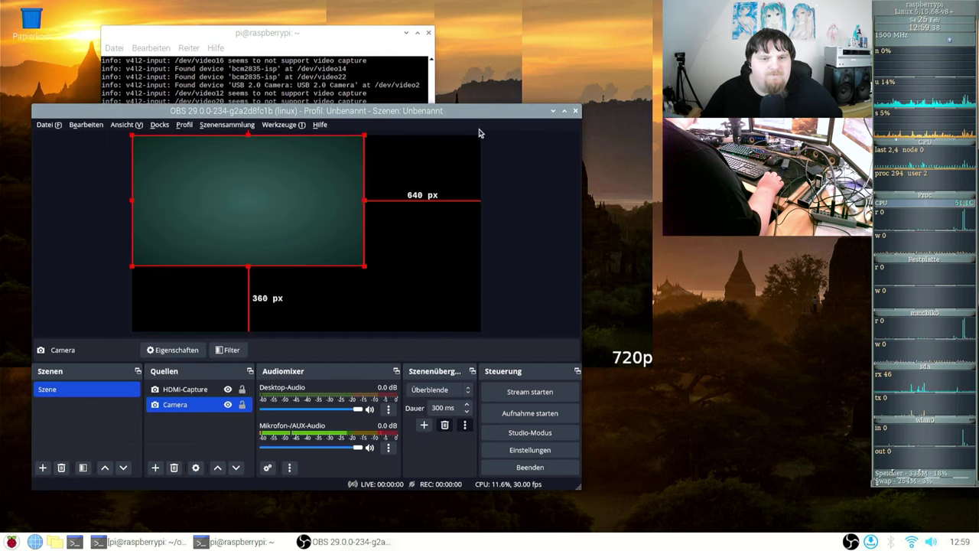
Step: Run xrandr --output HDMI-2 --pos 0x0 in a new terminal window and close that window
click(191, 389)
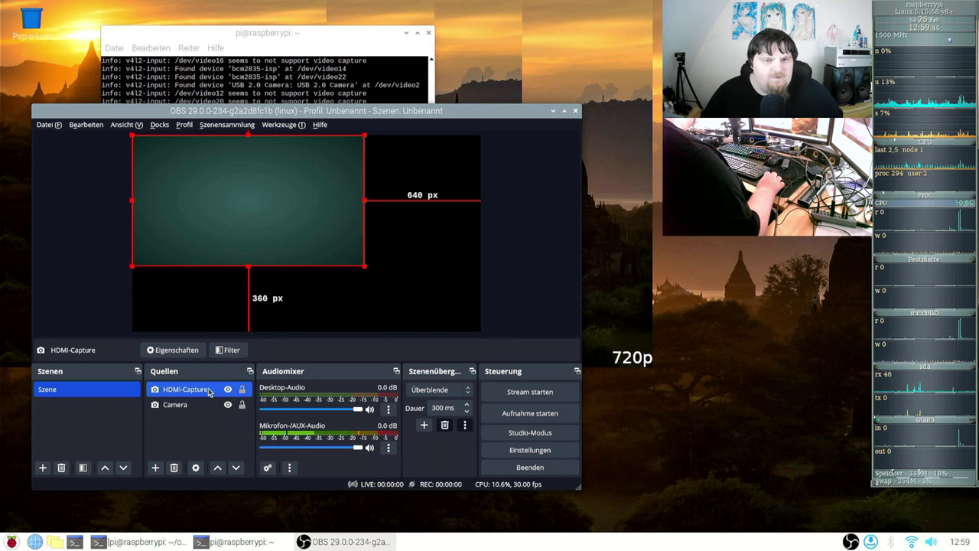
click(325, 85)
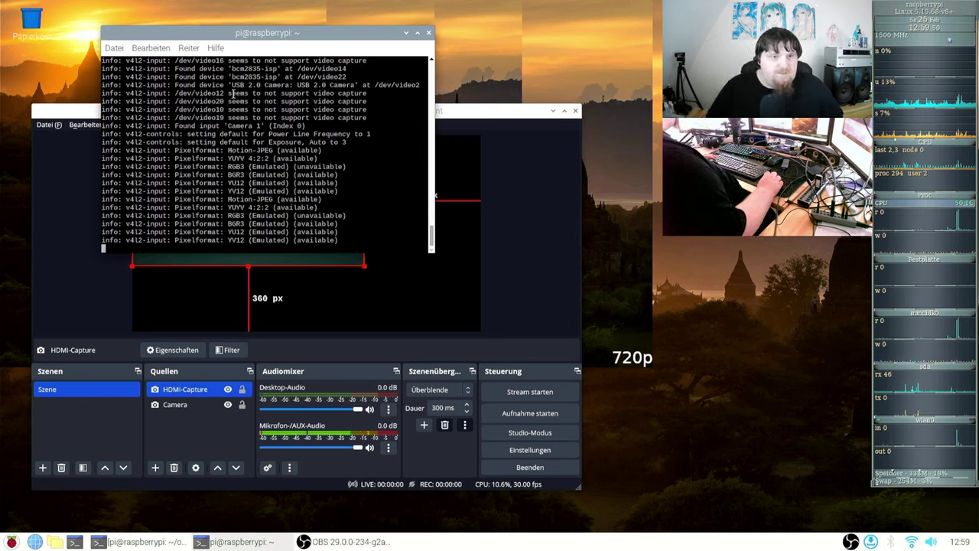
click(114, 49)
click(123, 63)
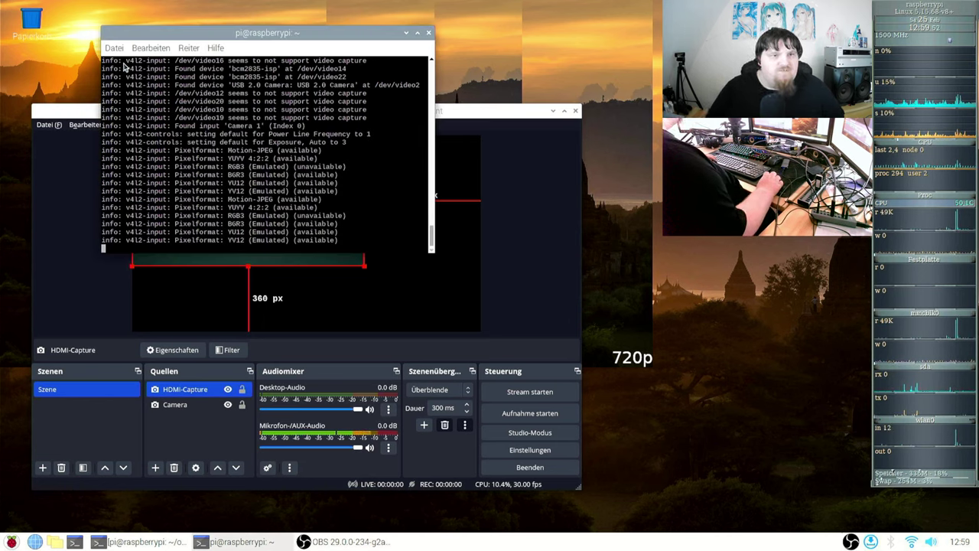
key(ctrl+r)
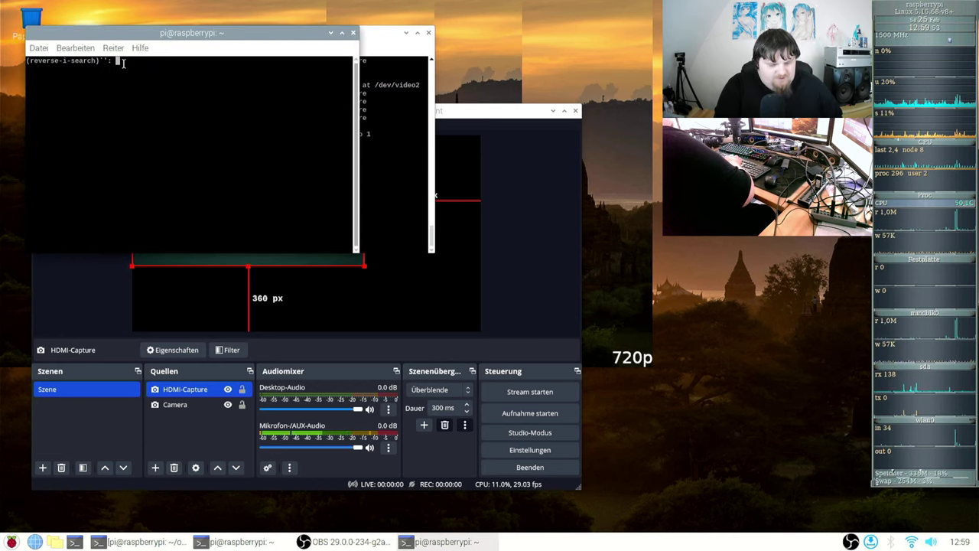
text(xrandr --output HDMI-2 --pos 0x0)
key(Return)
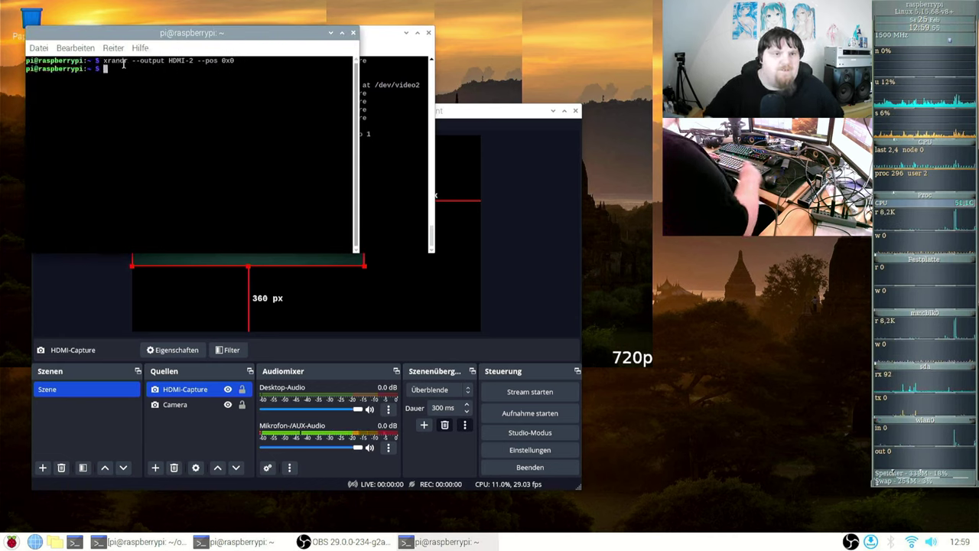
key(ctrl+d)
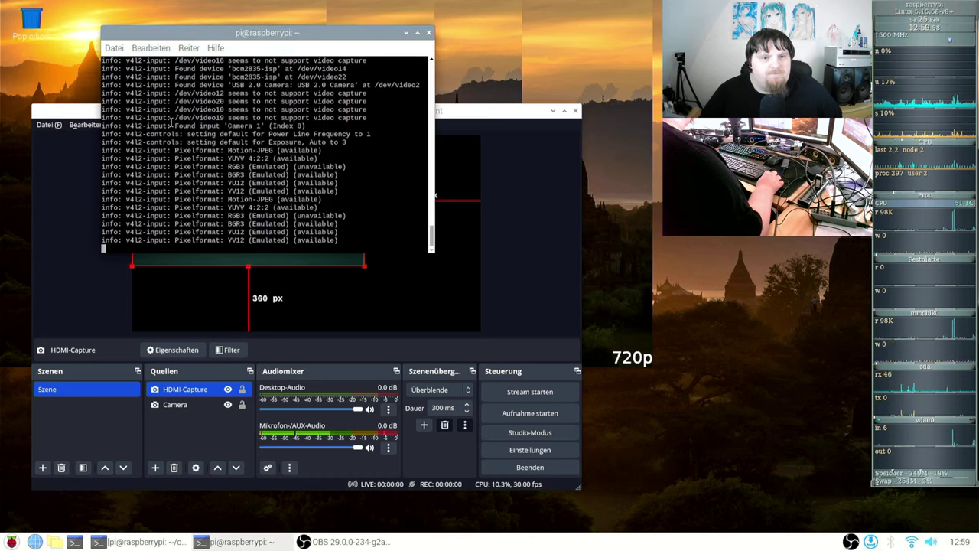
Step: Quit OBS and relaunch it from the terminal with the previous command
click(106, 268)
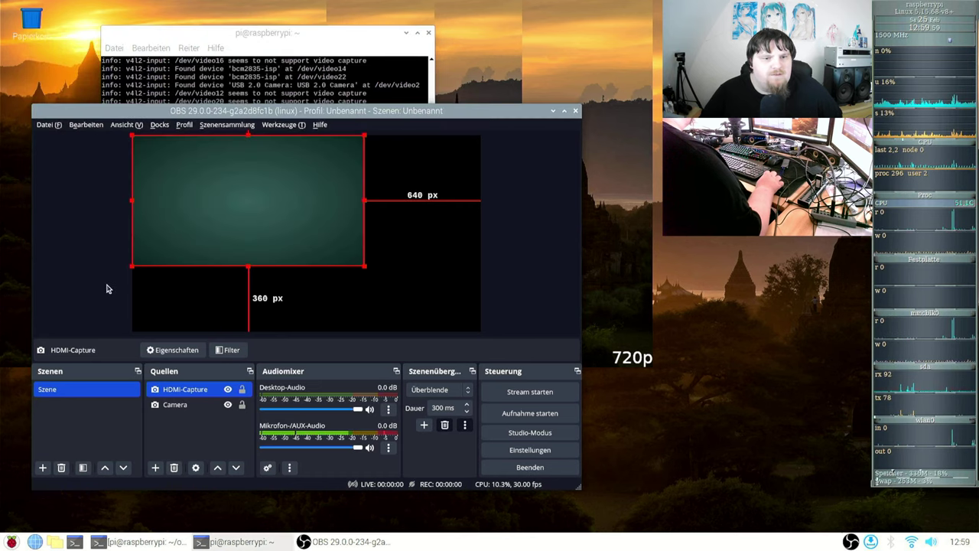
click(245, 260)
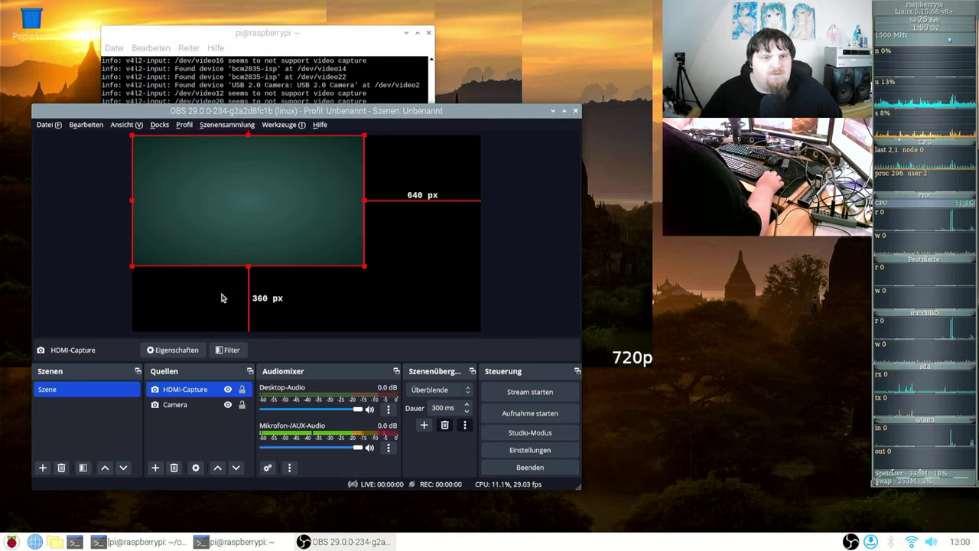
key(ctrl+q)
key(Up)
key(Return)
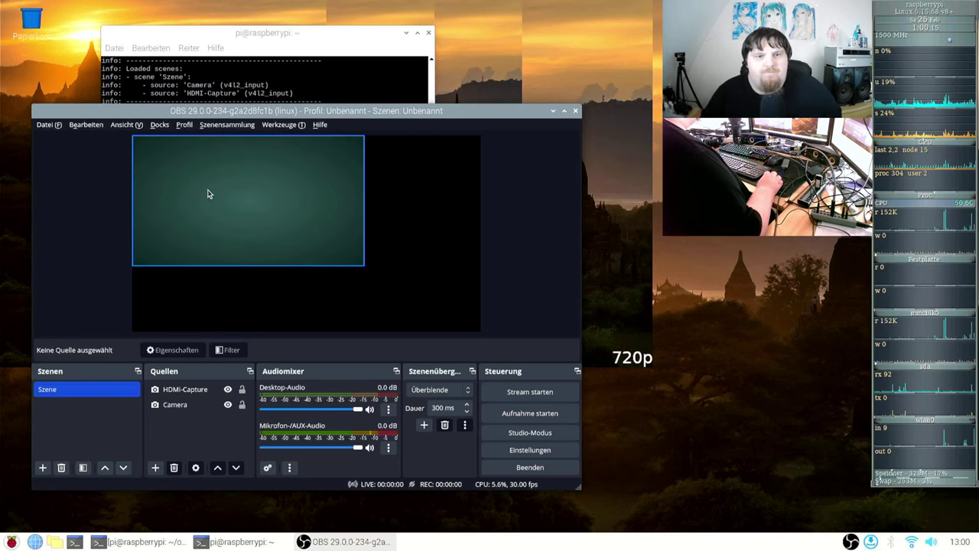
Step: Check the OBS log and rerun xrandr --output HDMI-2 --pos 0x0 in another terminal window, closing it when done
click(233, 70)
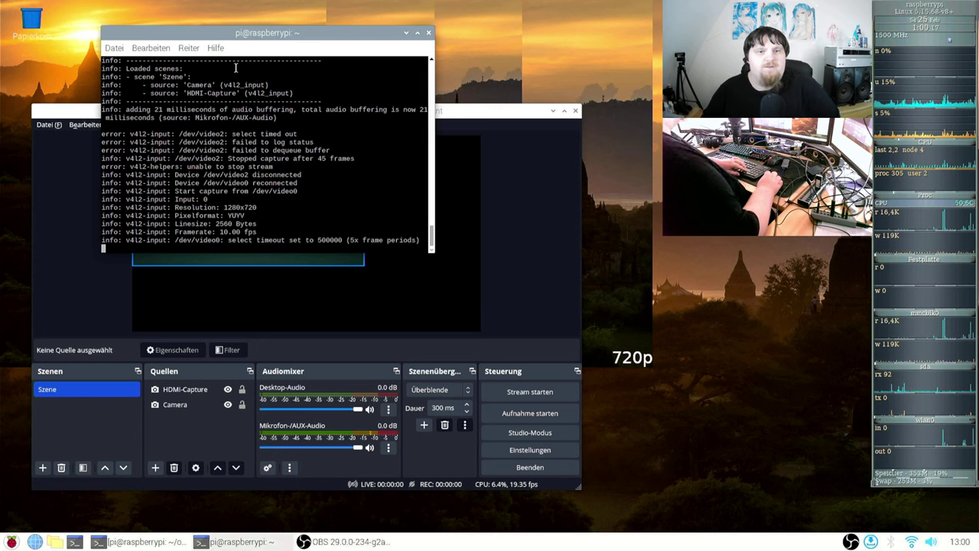
click(74, 541)
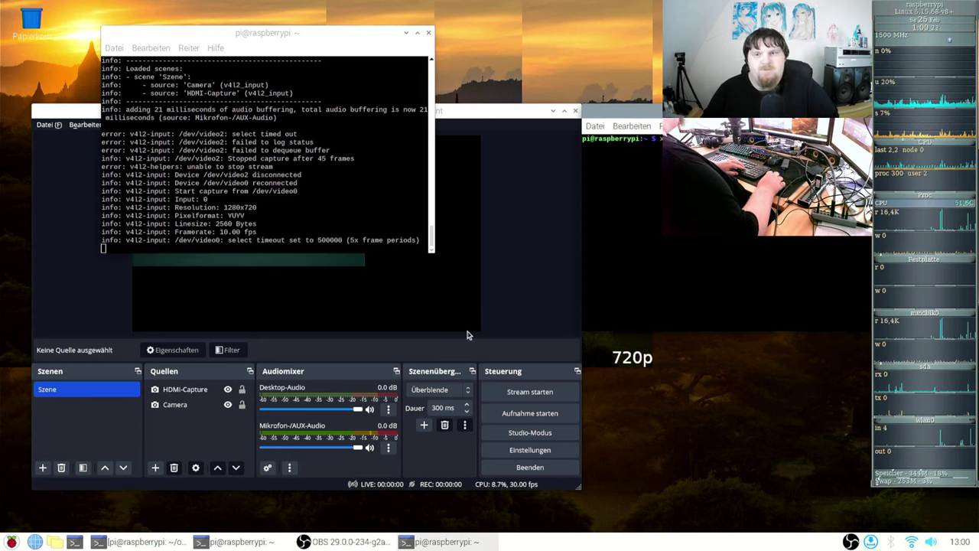
drag(617, 112, 277, 99)
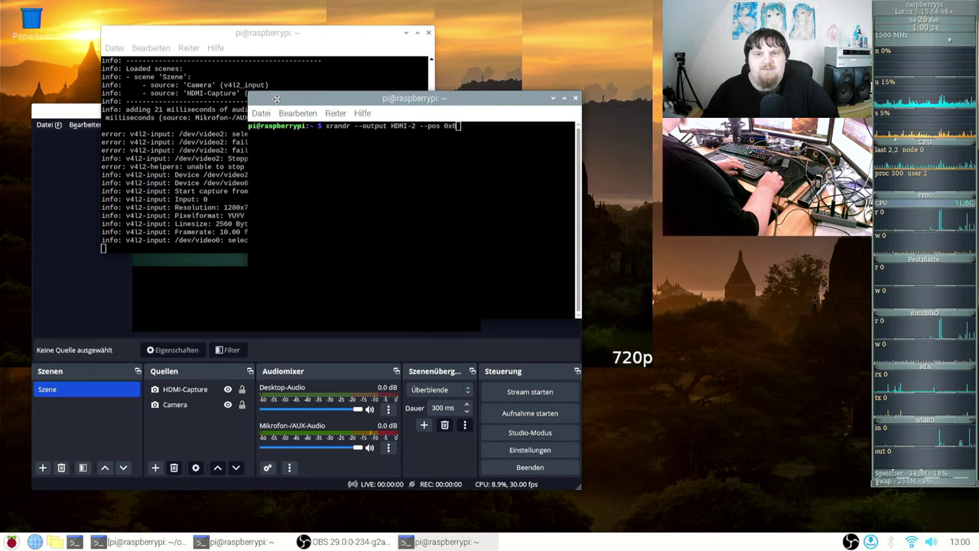
key(Return)
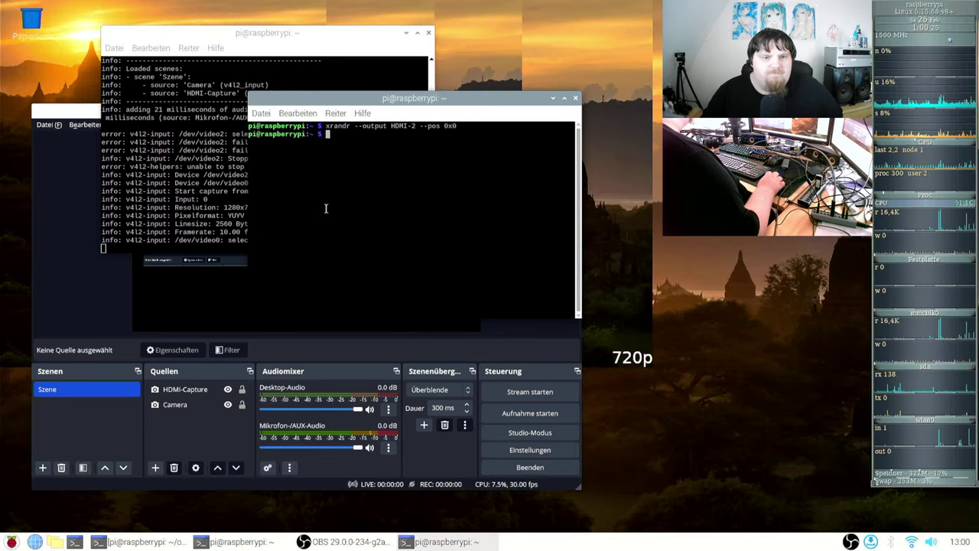
key(ctrl+d)
Step: Move the OBS window clear of the terminal log and select the HDMI-Capture source
click(309, 299)
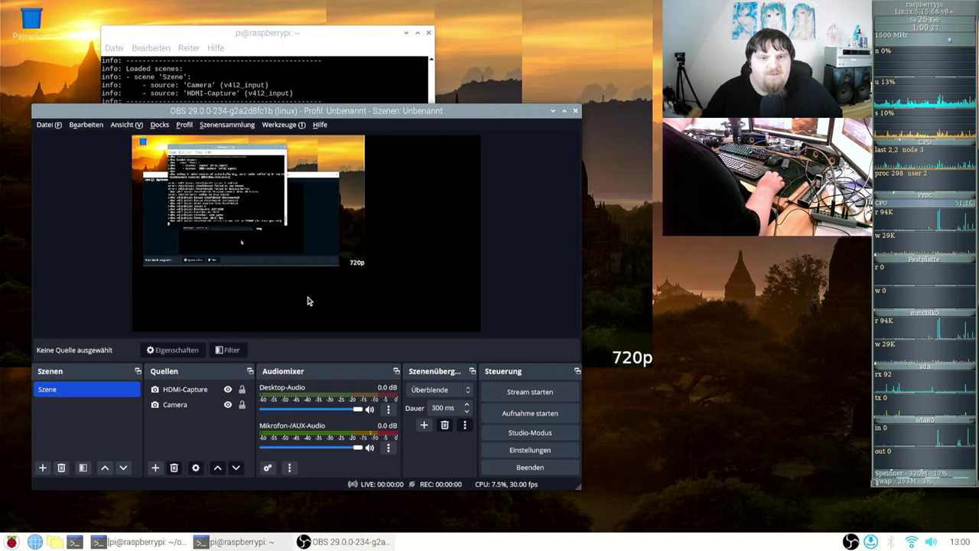
drag(306, 116, 578, 121)
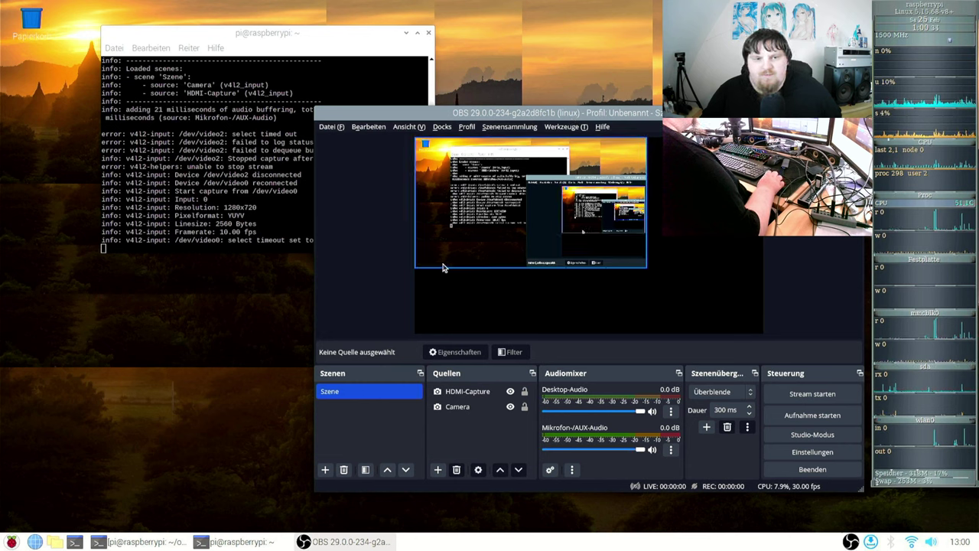
click(477, 397)
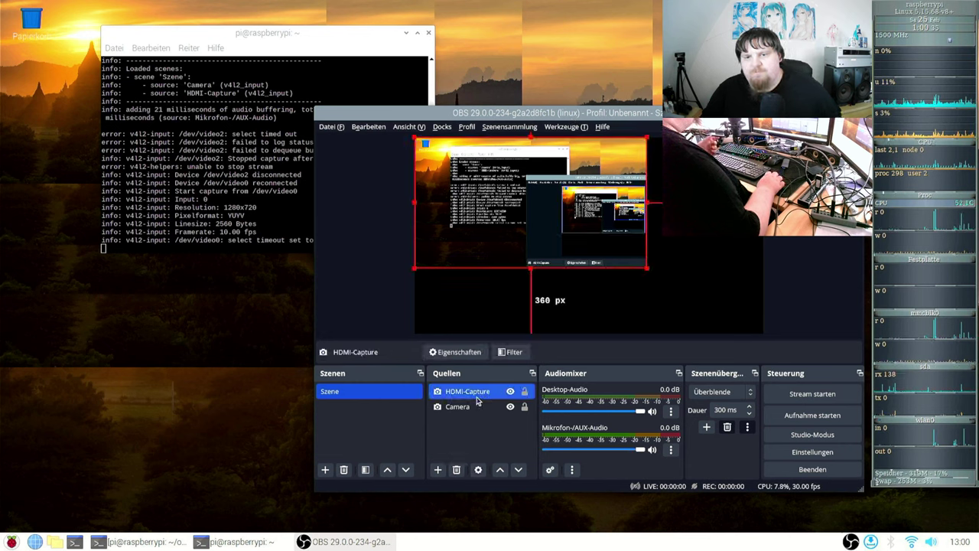
Step: Open the properties of the HDMI-Capture source and check the frame rates offered for YUYV 4:2:2 at 1280x720
right_click(476, 396)
click(493, 394)
double_click(494, 394)
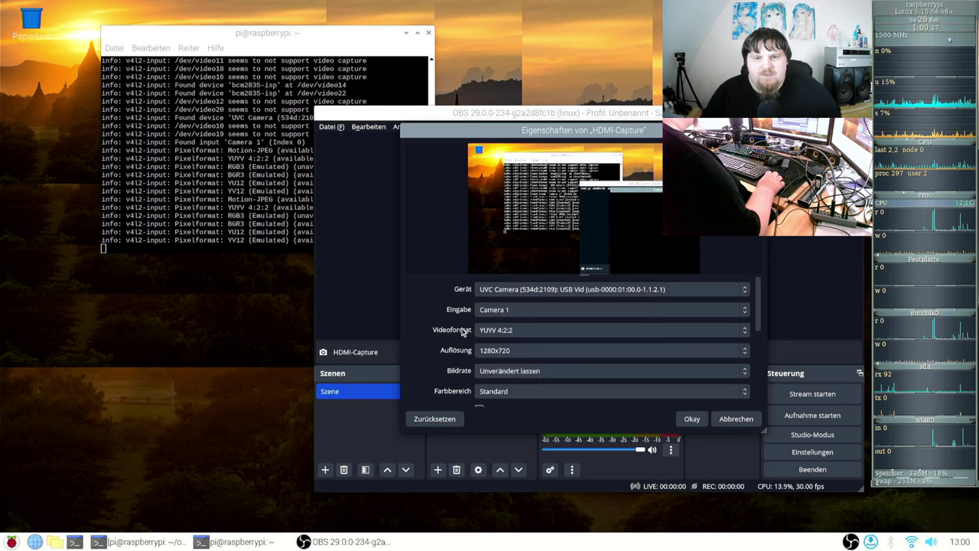
click(505, 372)
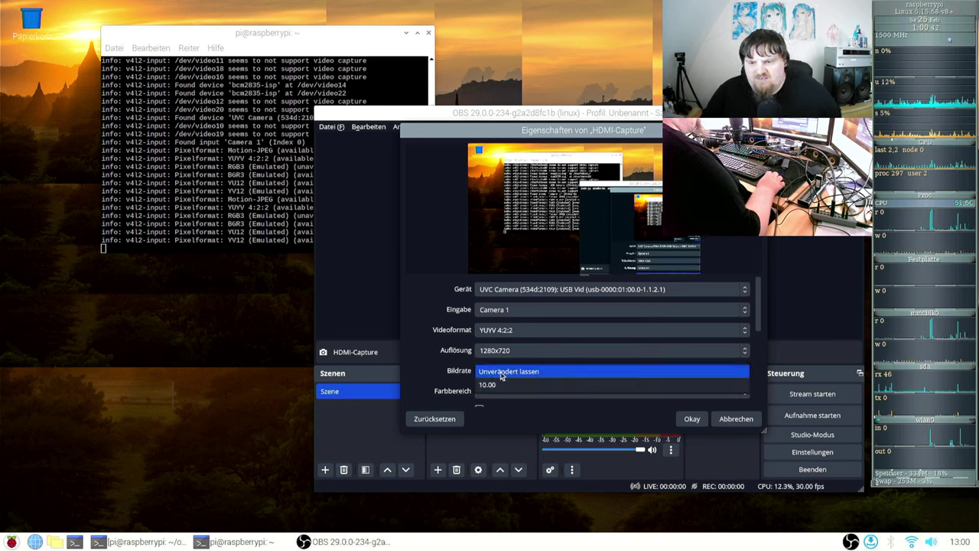
click(504, 373)
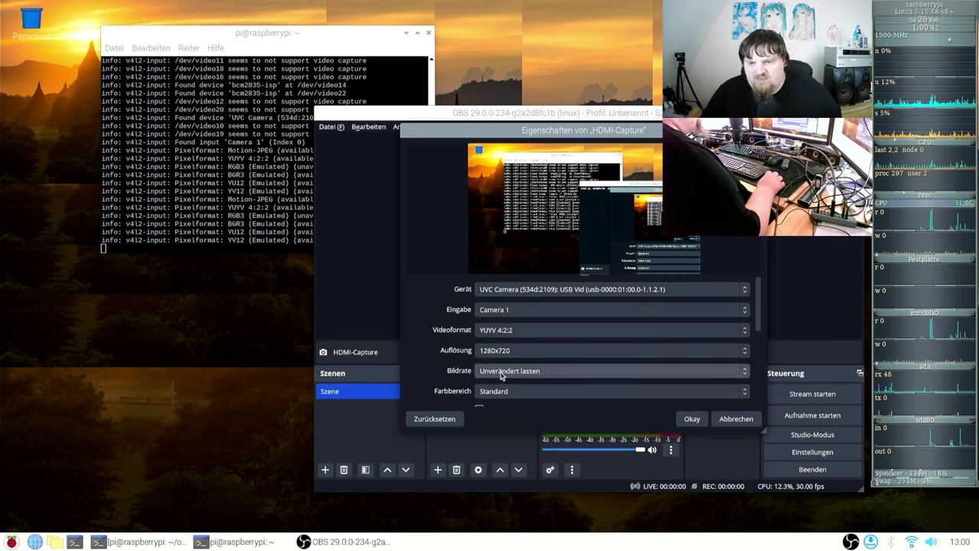
Step: Set HDMI-Capture's video format to BGR3 (Emulated), try a frame rate of 30.00, return it to Unverändert lassen and accept the properties
click(517, 338)
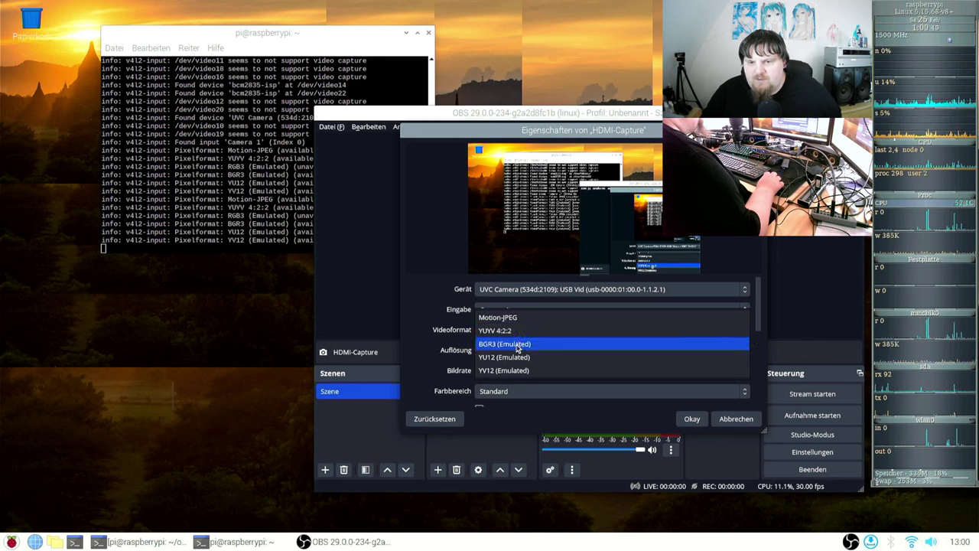
click(518, 343)
click(515, 369)
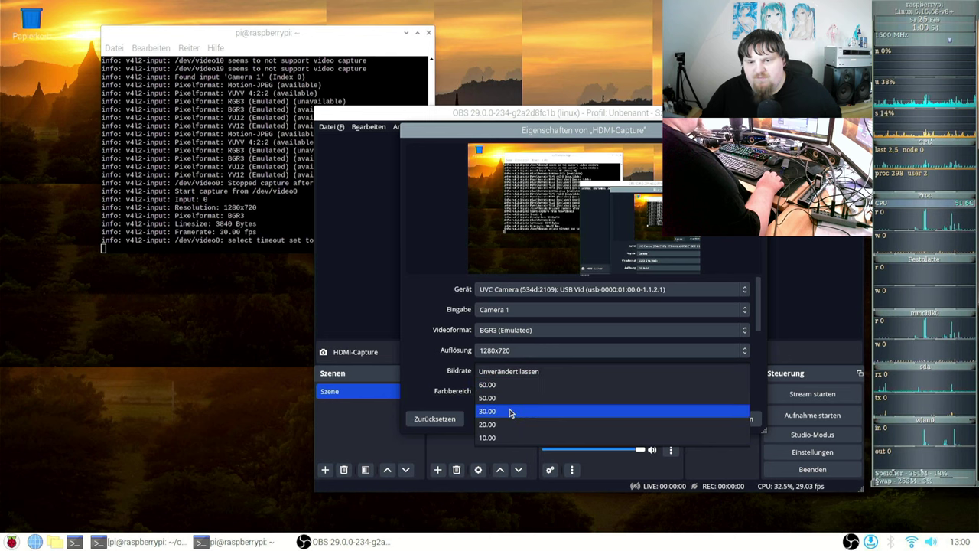
click(509, 411)
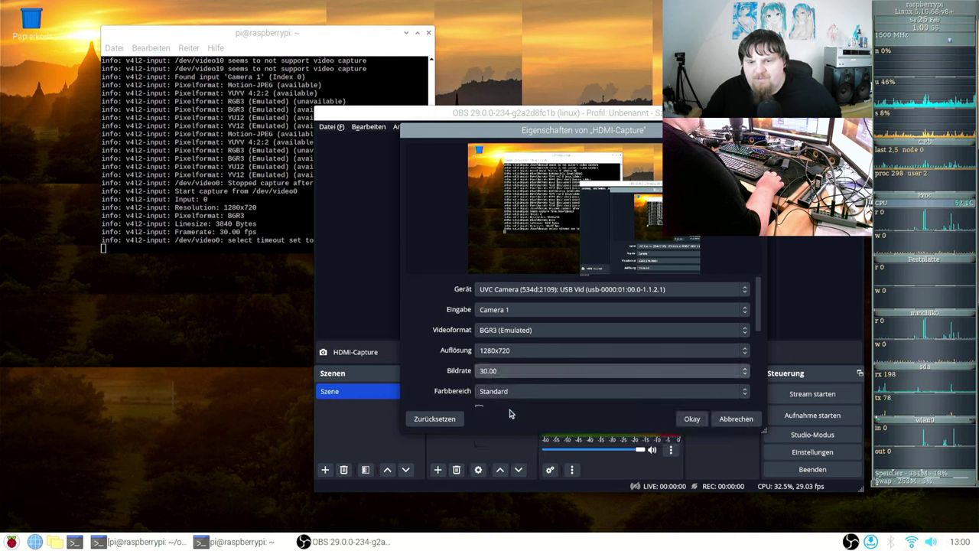
click(518, 371)
click(524, 335)
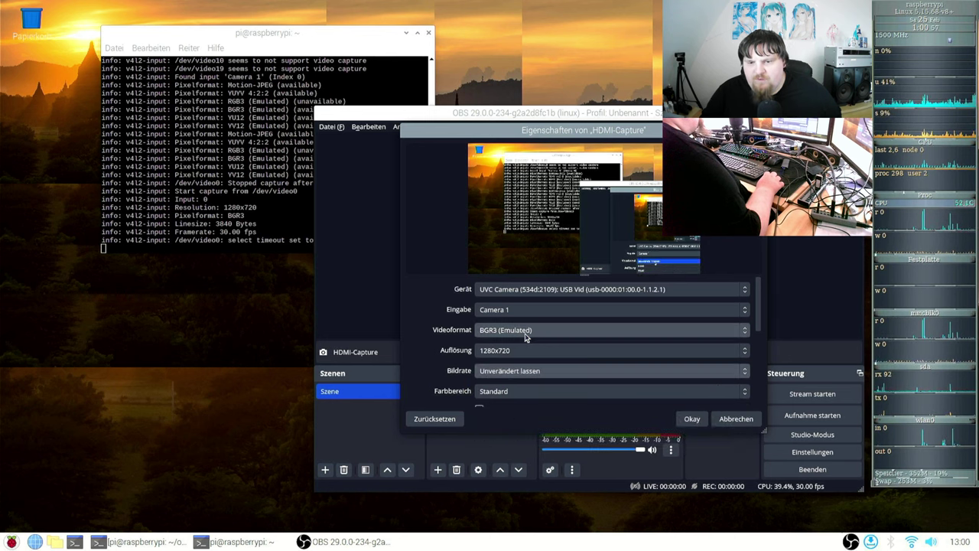
click(691, 418)
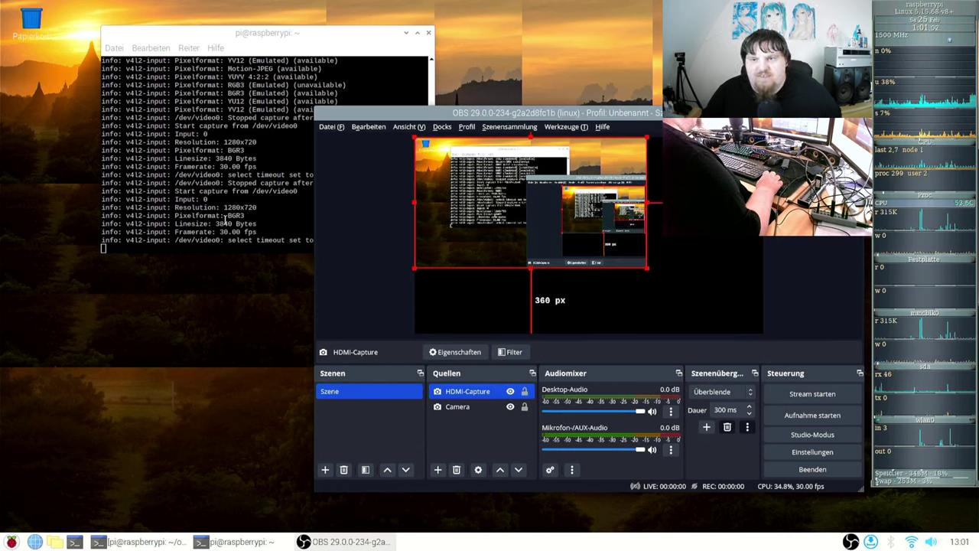
Step: Move the OBS and terminal windows apart to read the capture log, and close the terminal together with OBS
drag(459, 113, 463, 153)
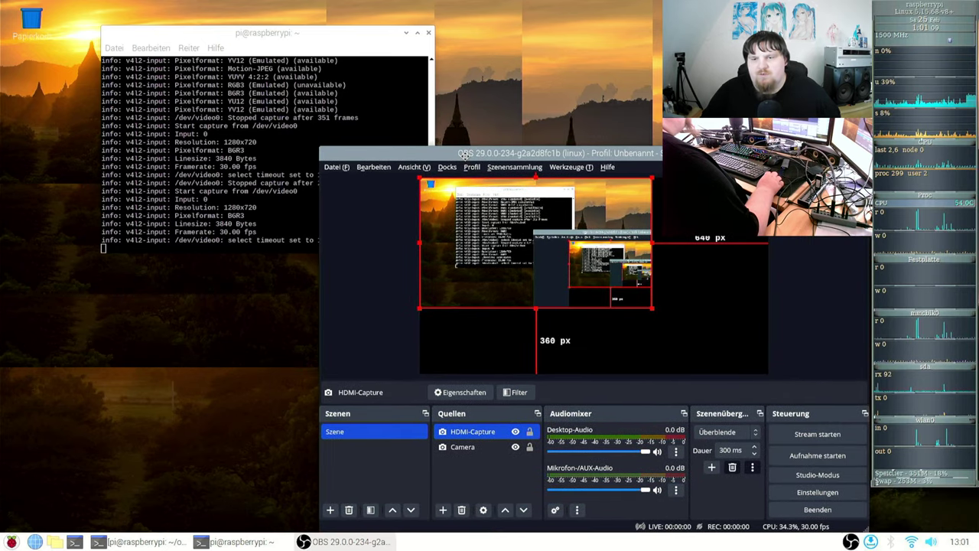
drag(226, 33, 184, 24)
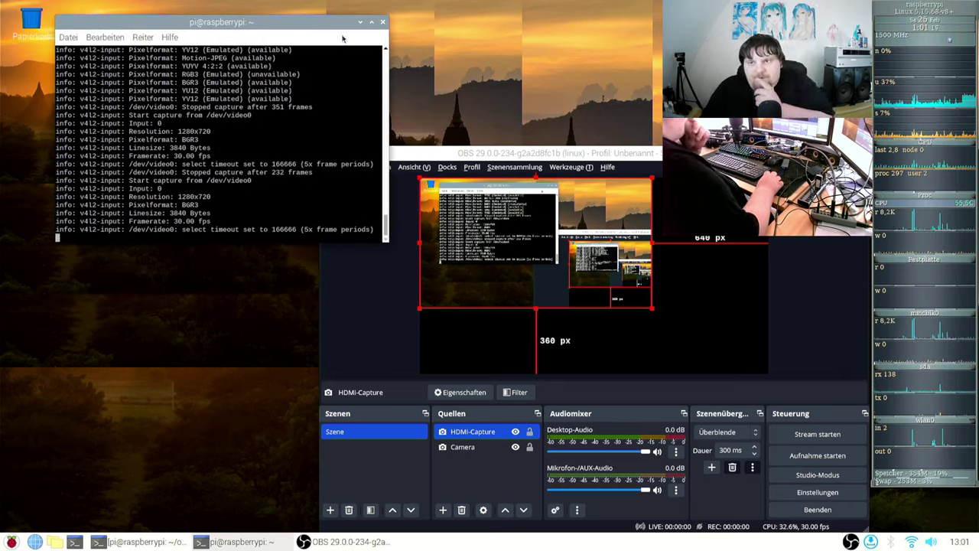
click(384, 22)
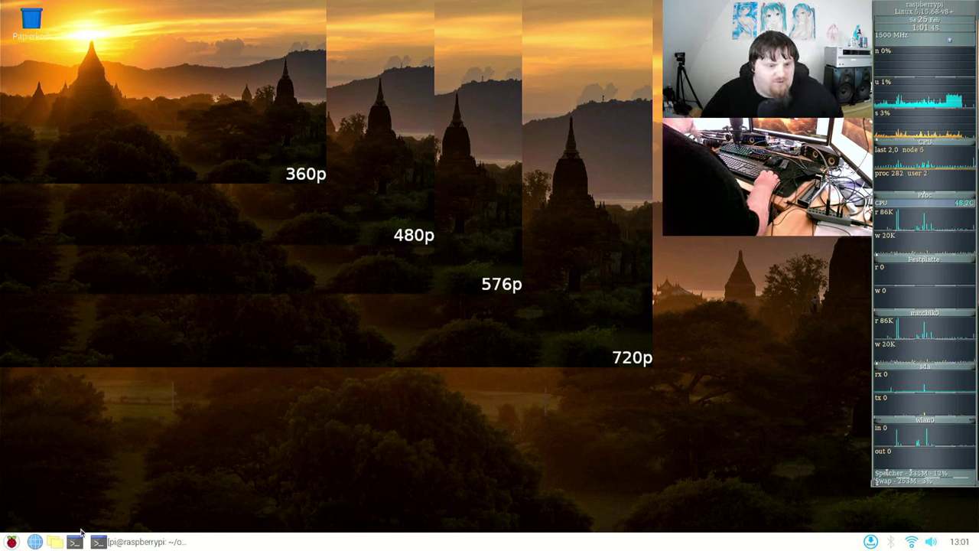
Step: Close the remaining terminal of the obs-studio build folder and open a fresh terminal window
key(super)
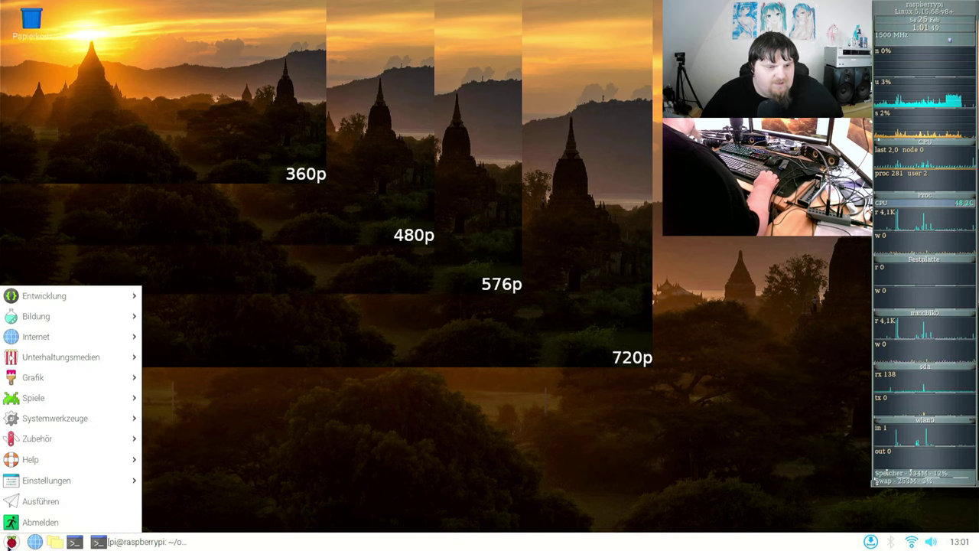
click(127, 542)
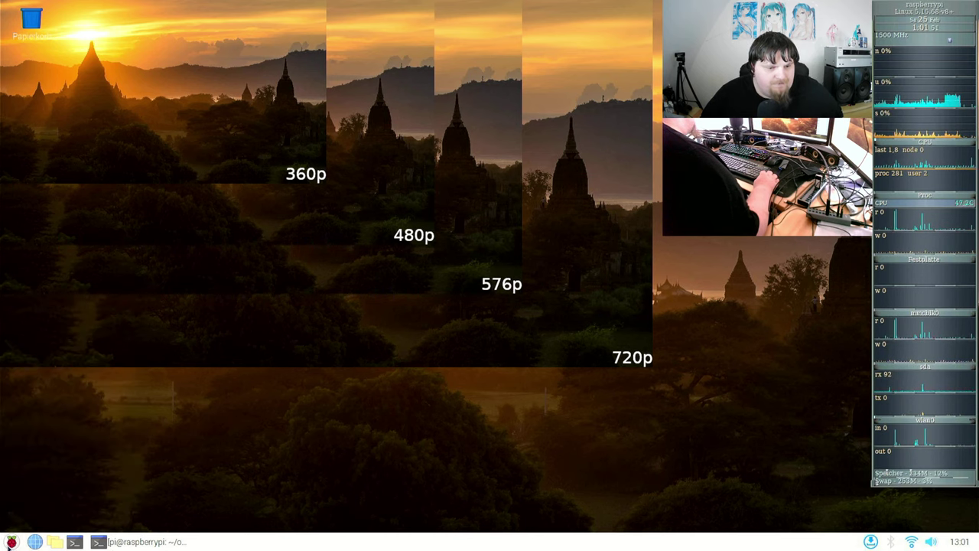
click(127, 541)
key(Up)
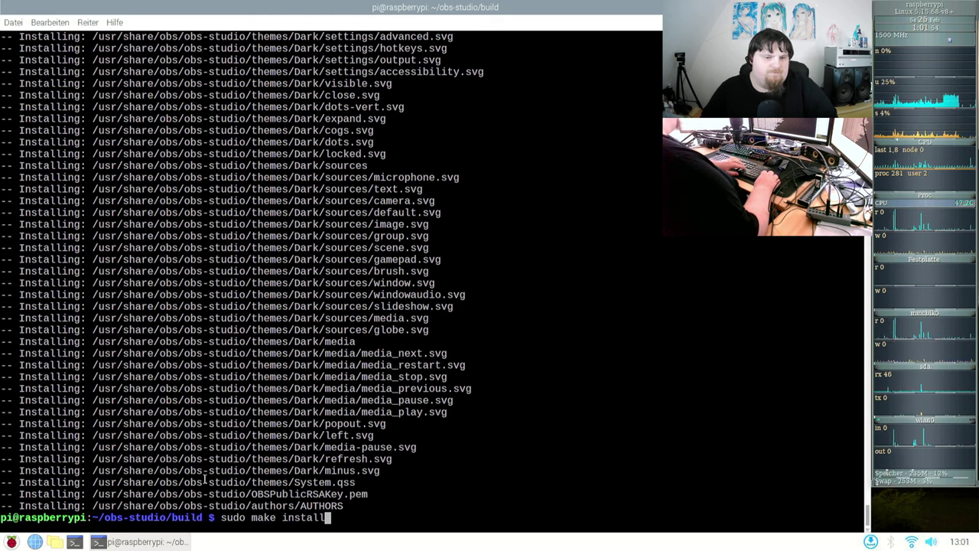
key(Down)
key(ctrl+d)
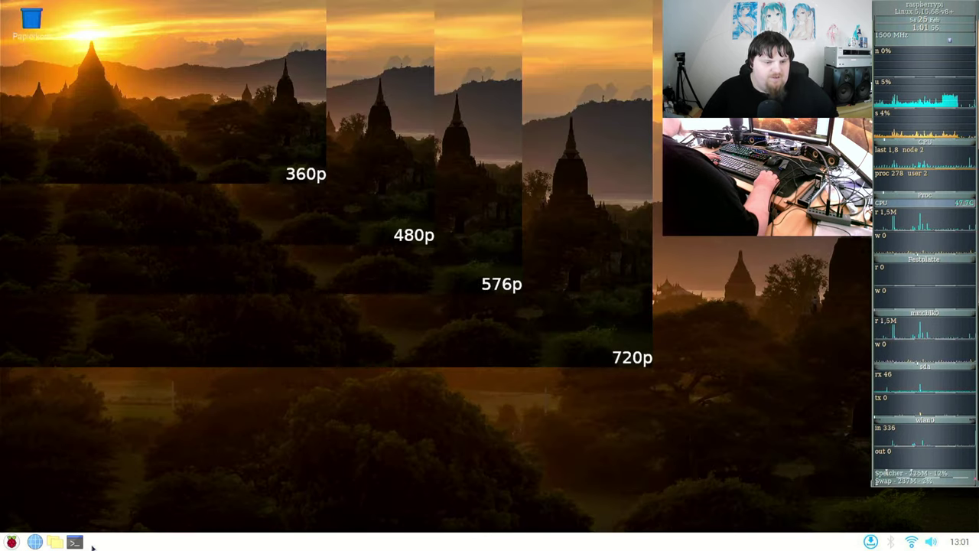
click(76, 544)
key(Up)
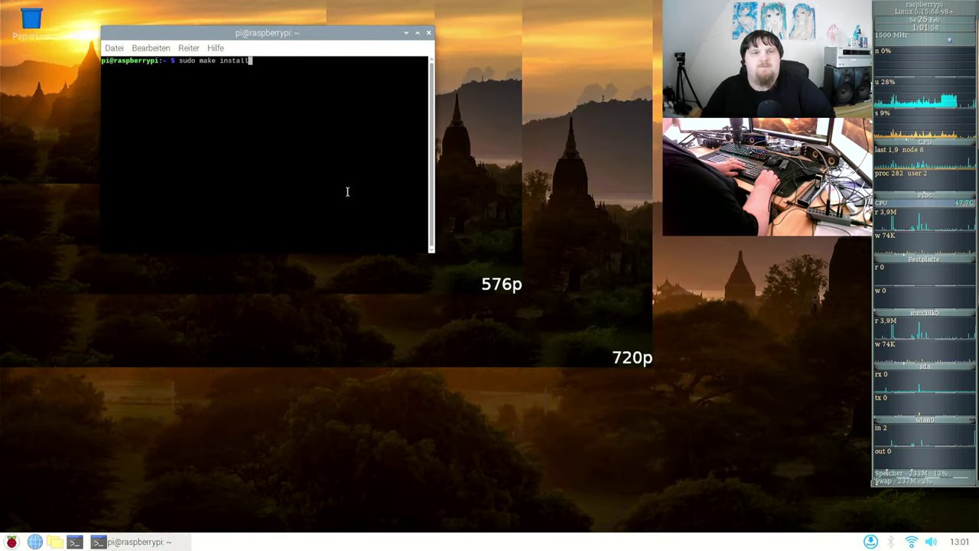
key(Up)
key(Down)
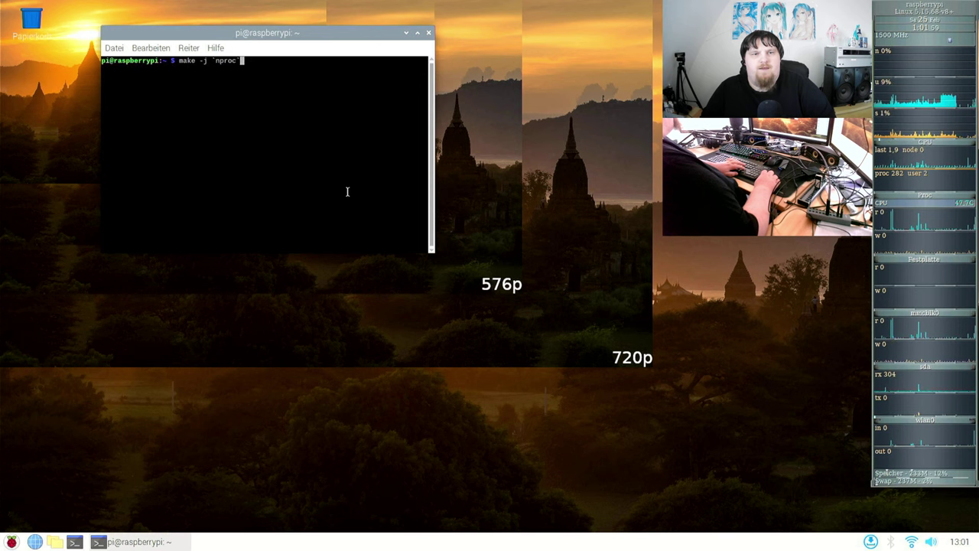
key(Up)
key(Down)
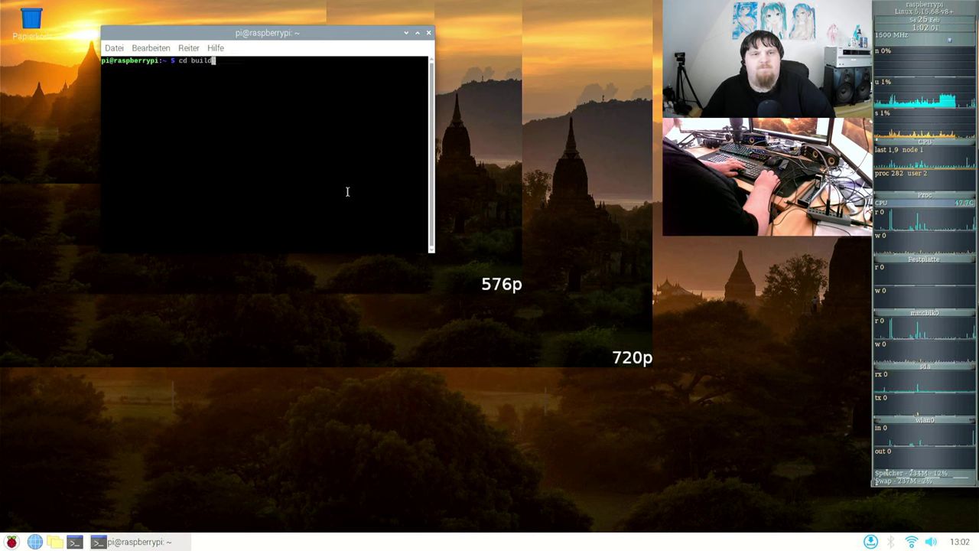
key(Up)
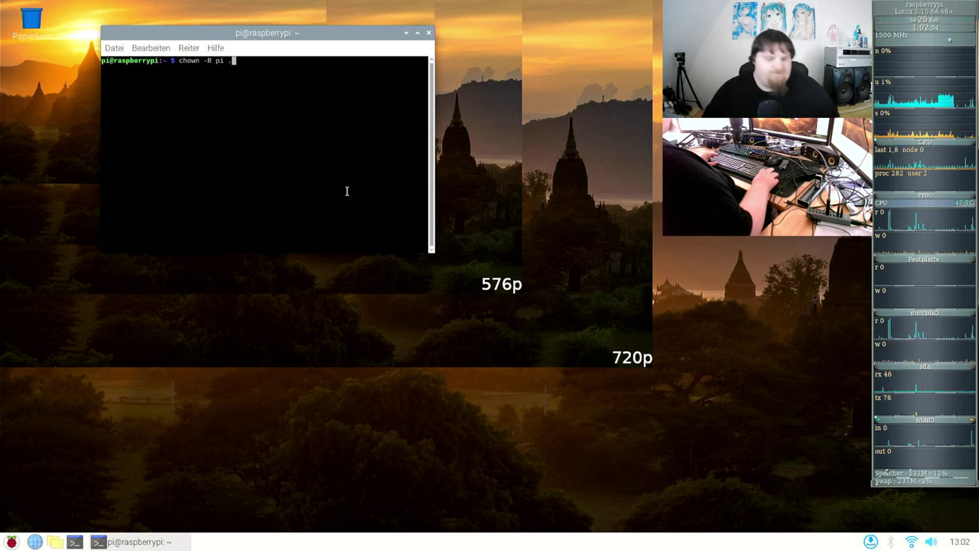
key(ctrl+c)
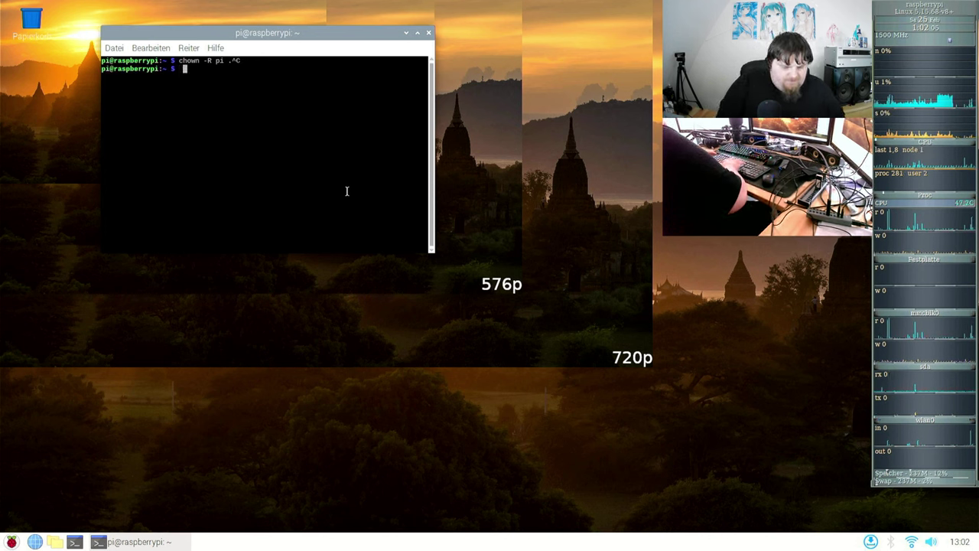
key(ctrl+c)
Step: Find the OBS launch command by reverse-searching the shell history for obs and run it
key(ctrl+r)
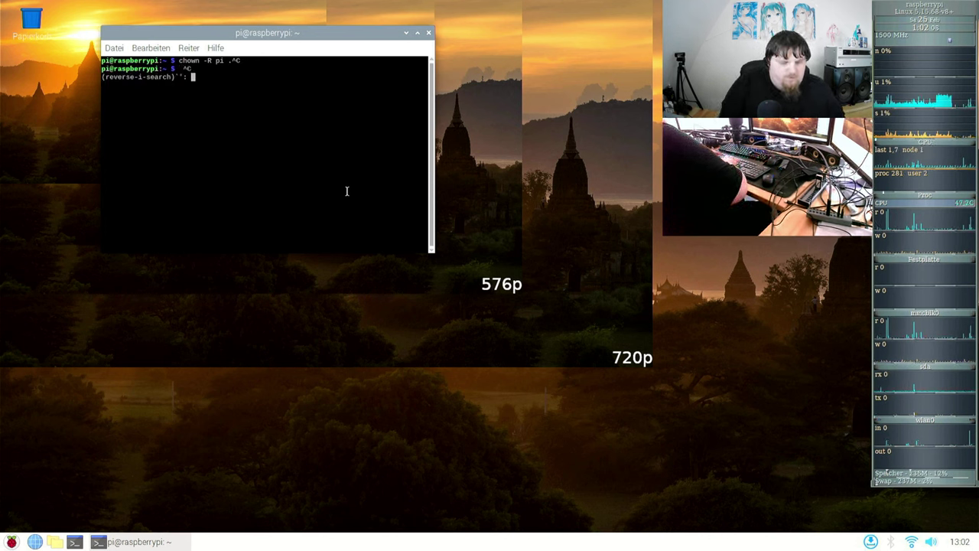
text(obs)
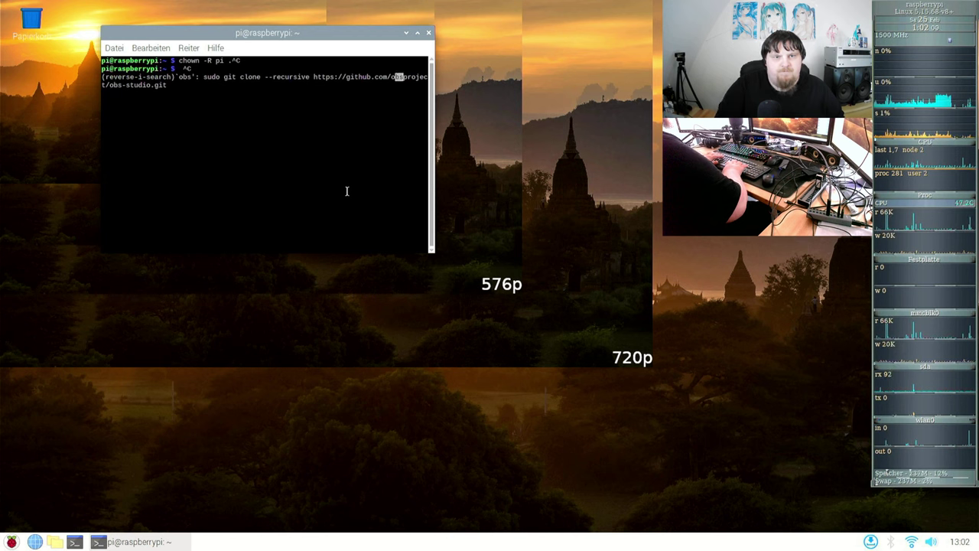
key(ctrl+r)
key(Return)
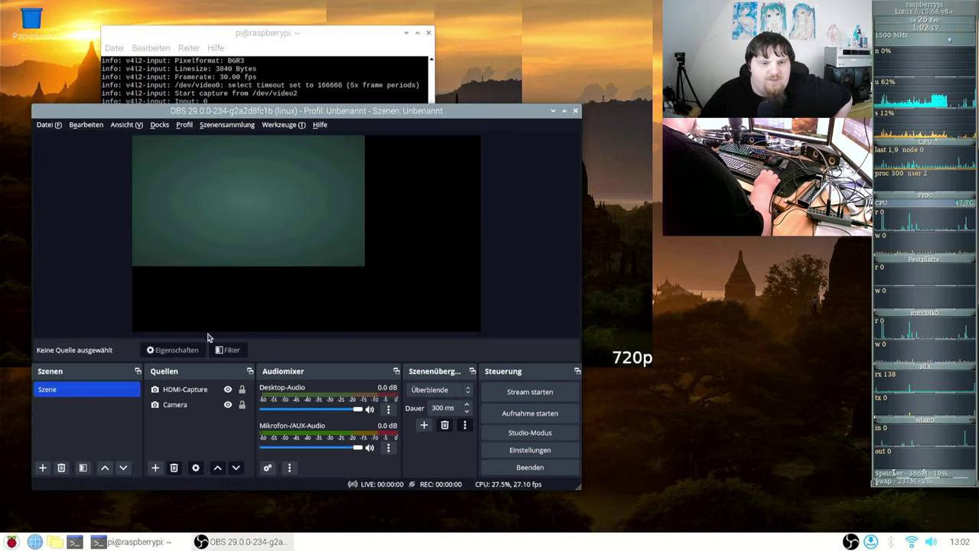
Step: Hide the HDMI-Capture source briefly to check the Camera picture, and show HDMI-Capture again
click(197, 410)
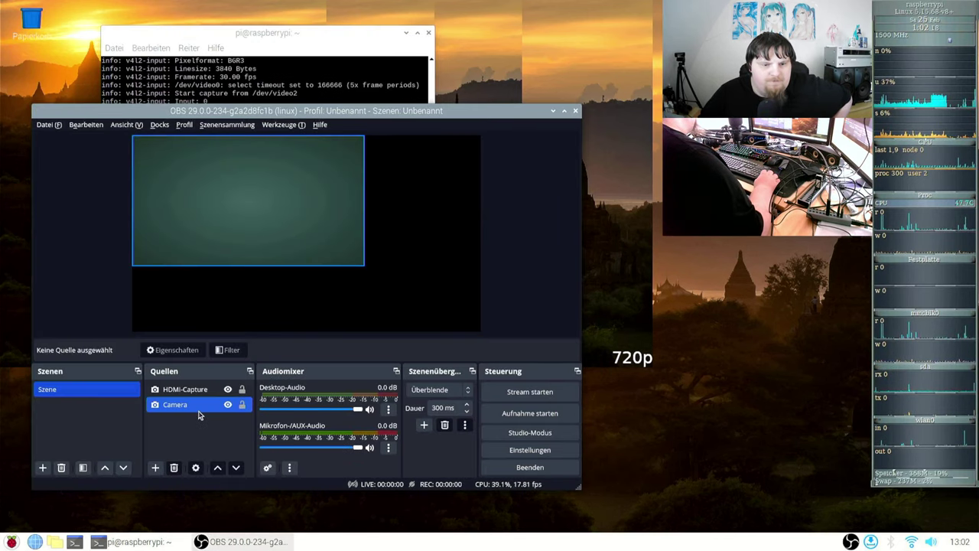
click(228, 389)
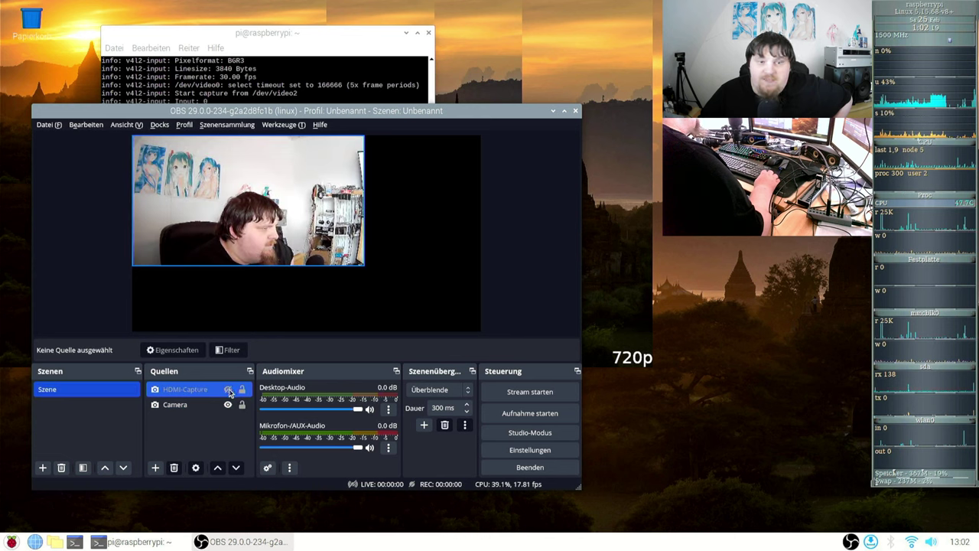
click(228, 389)
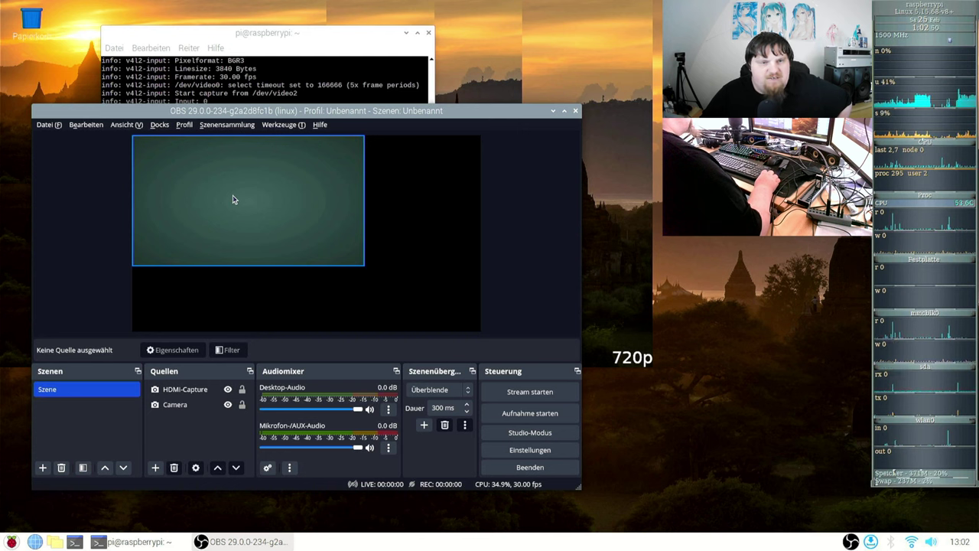
Step: Check the OBS log and rerun xrandr --output HDMI-2 --pos 0x0 from the history of an extra terminal window, closing that window when done
click(283, 56)
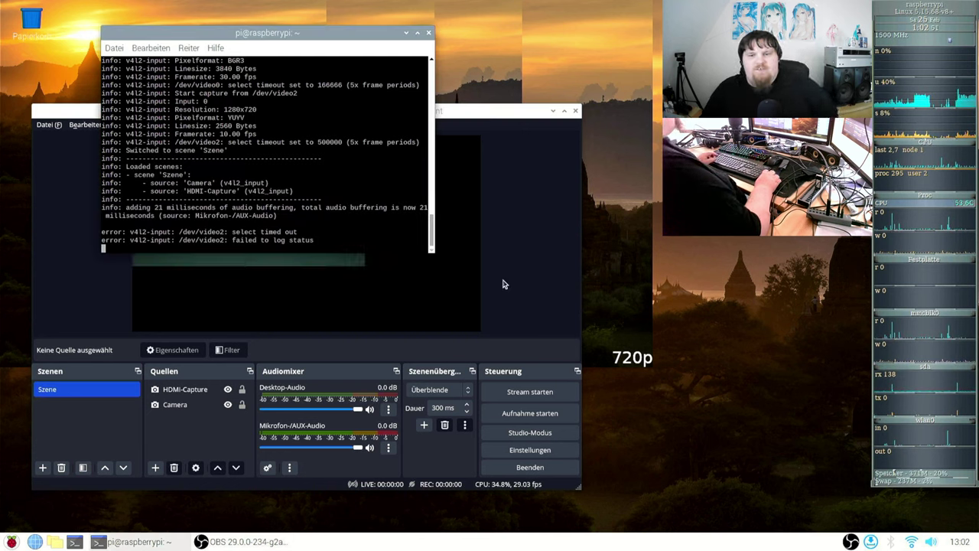
key(ctrl+alt+t)
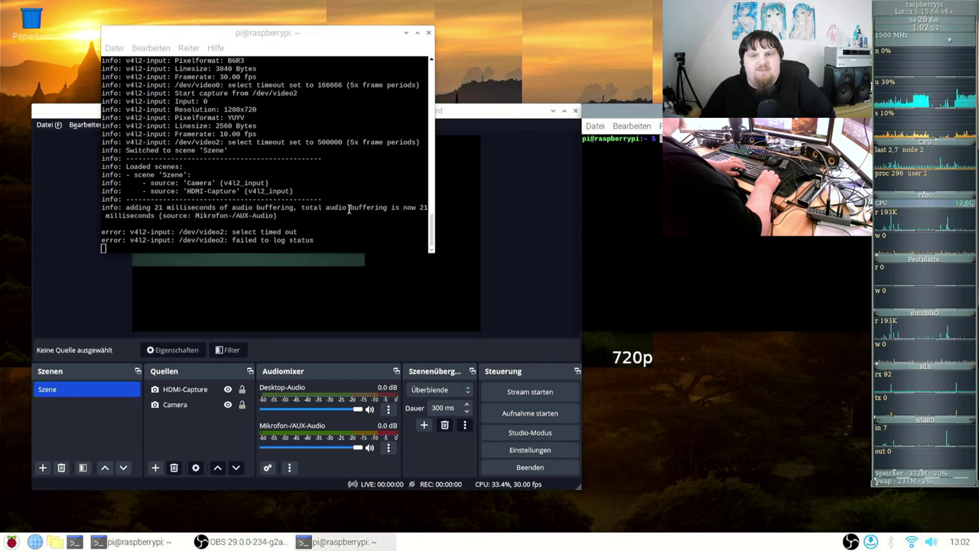
drag(614, 115, 453, 178)
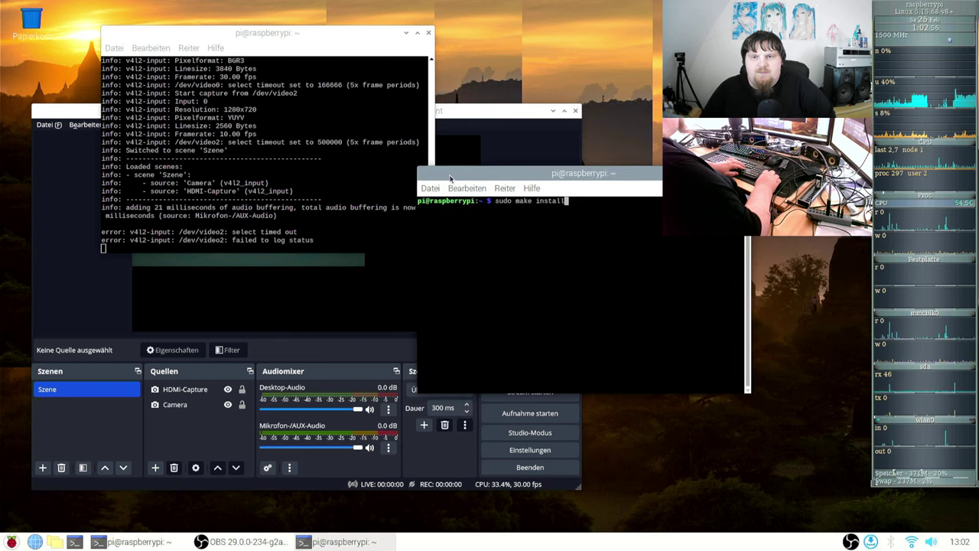
key(ctrl+c)
key(ctrl+r)
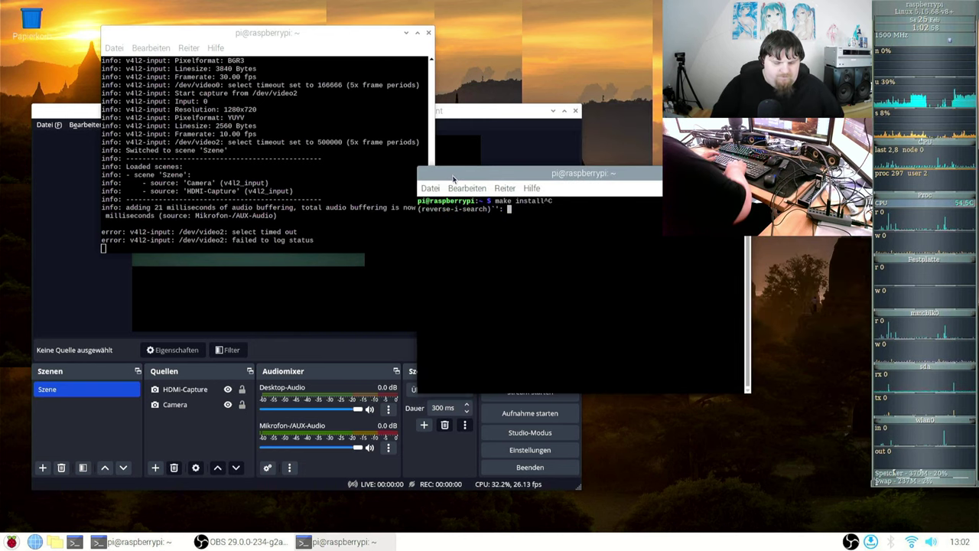
text(xrandr --output)
key(Return)
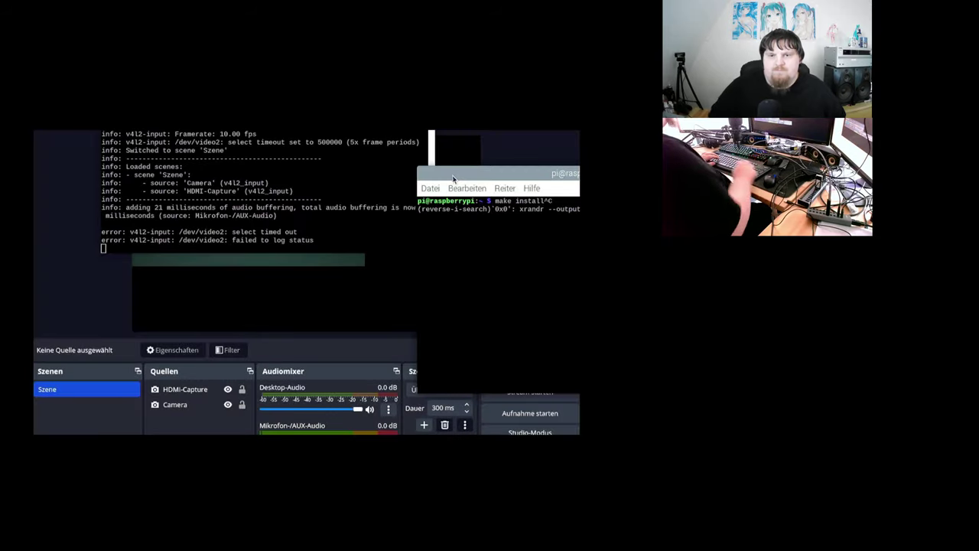
key(ctrl+d)
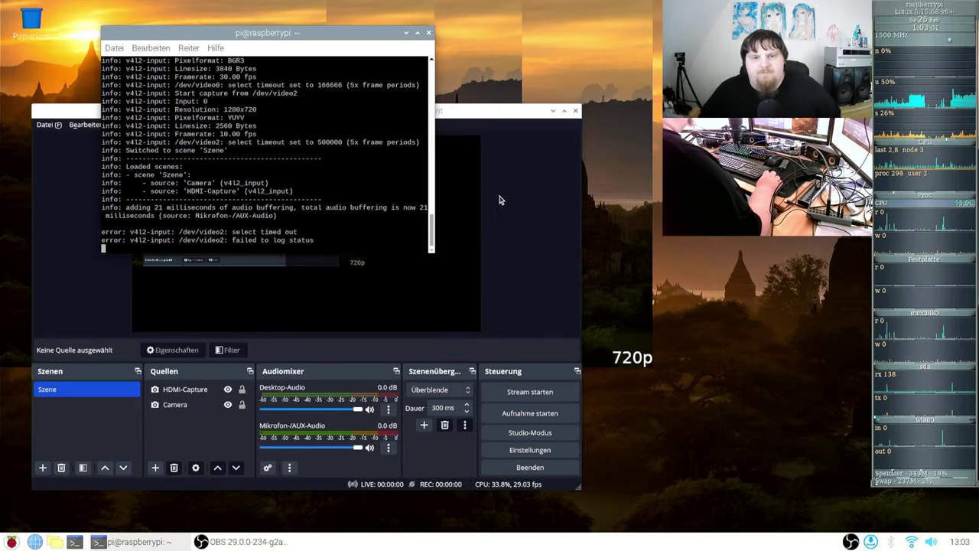
Step: Bring the OBS window back to the front and hide the HDMI-Capture source to view the Camera picture
click(502, 115)
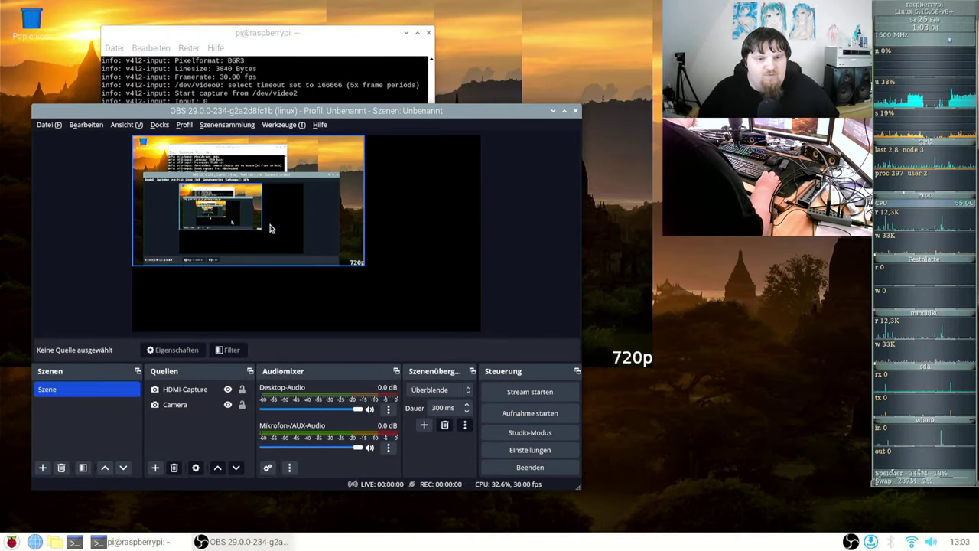
click(176, 405)
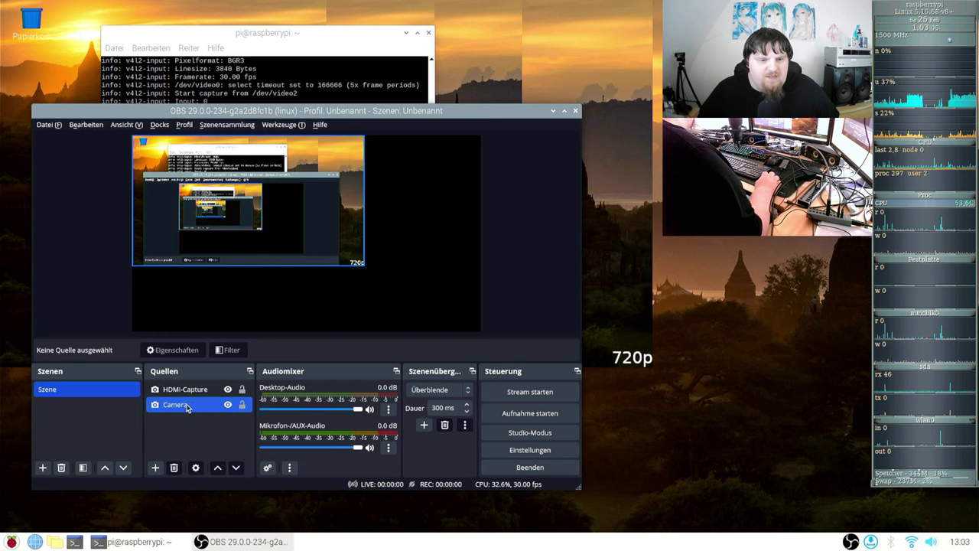
click(227, 390)
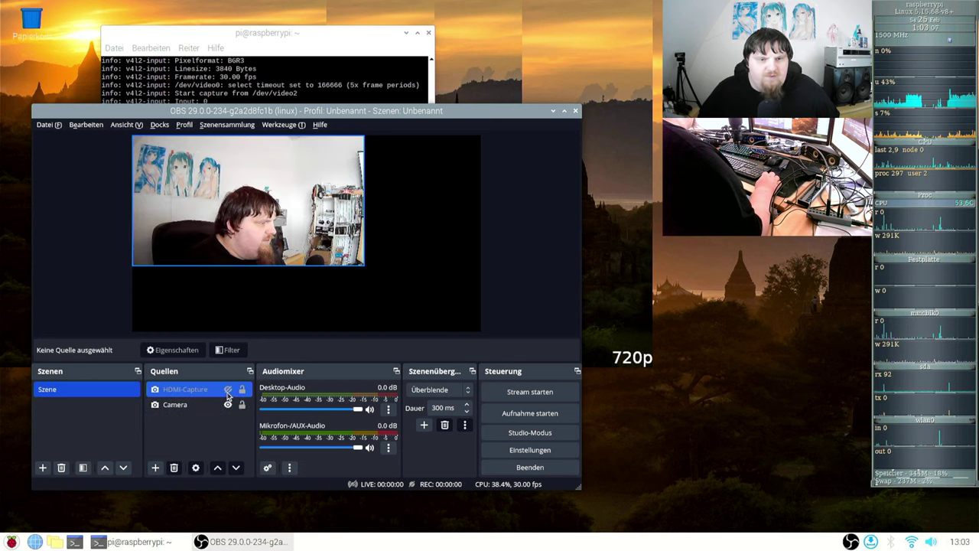
Step: Show the HDMI-Capture source in the scene again
click(228, 390)
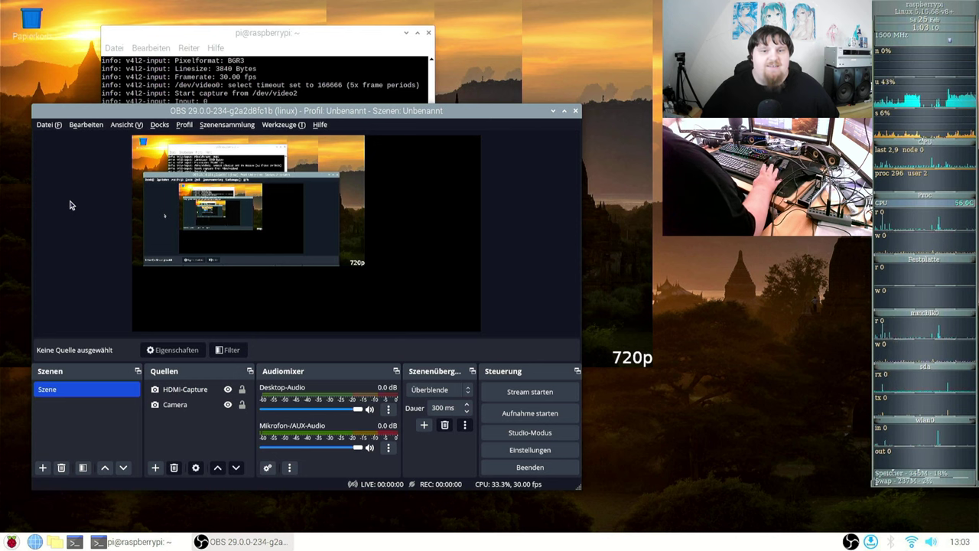
Step: Open the OBS settings and set the base (canvas) resolution in the video settings to 1280x720
click(49, 124)
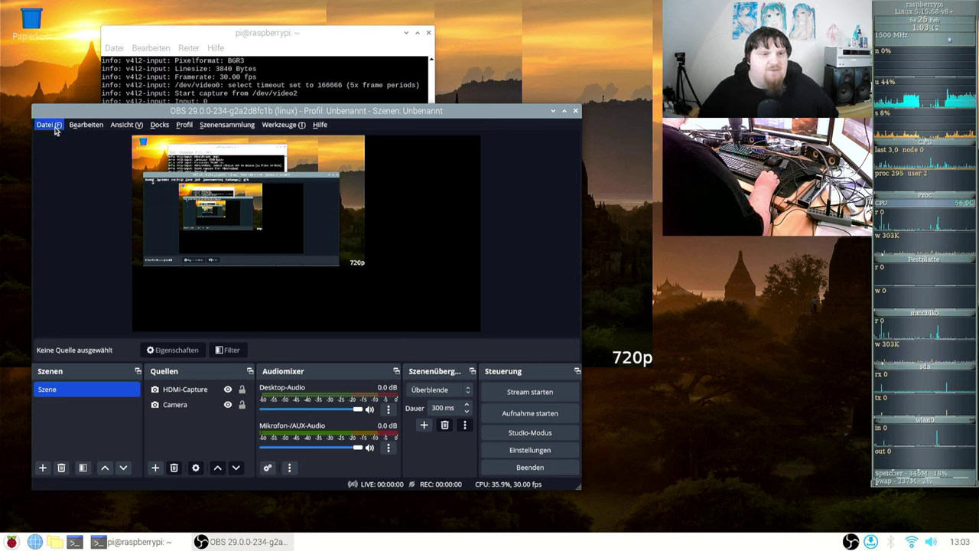
click(91, 181)
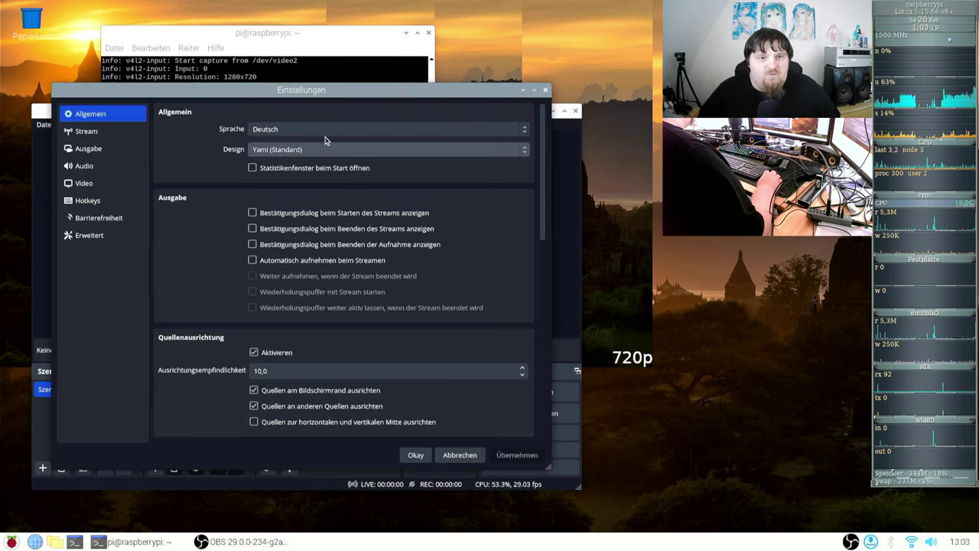
click(91, 148)
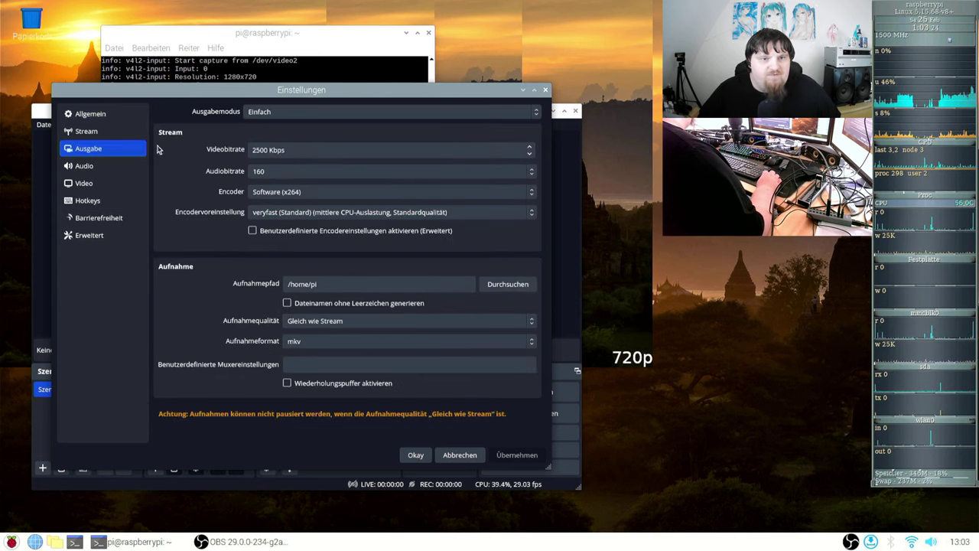
click(84, 131)
click(88, 147)
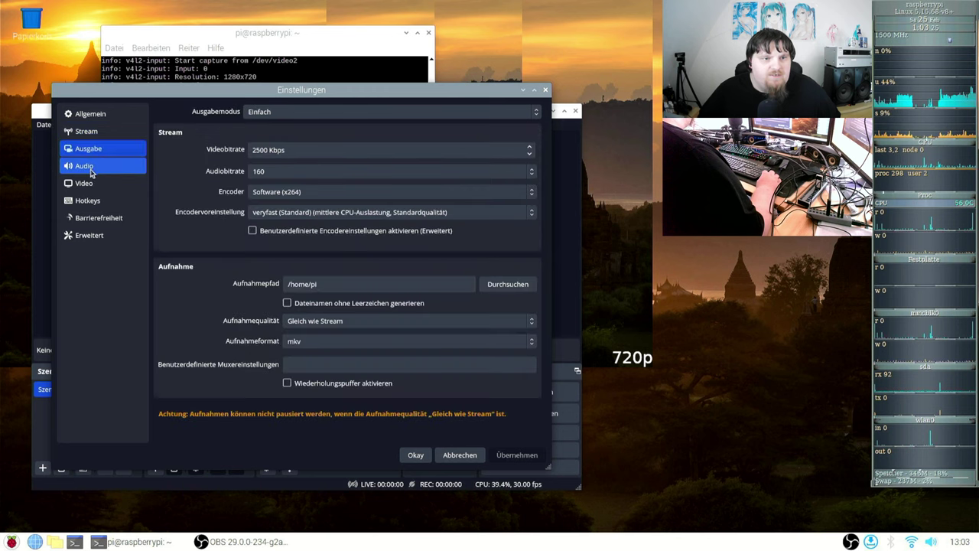
click(85, 183)
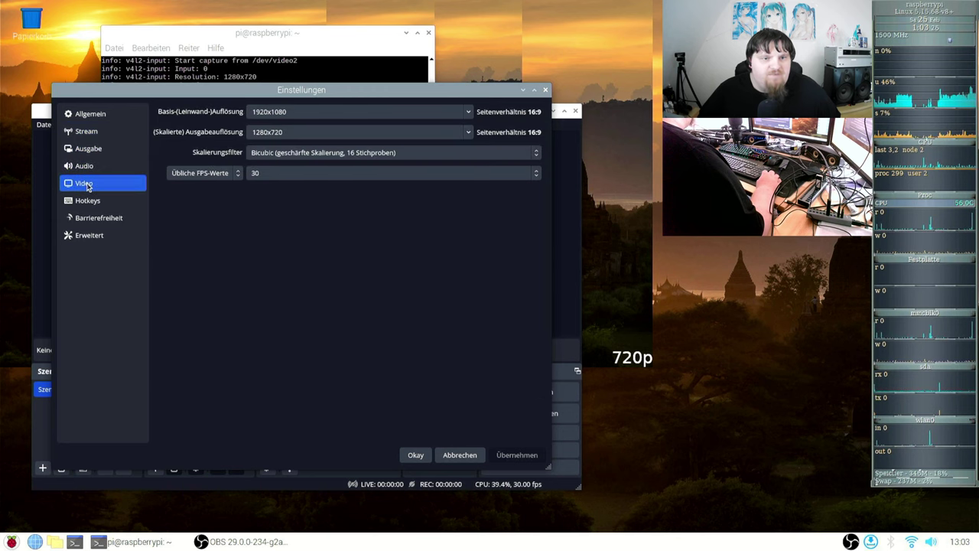
click(284, 111)
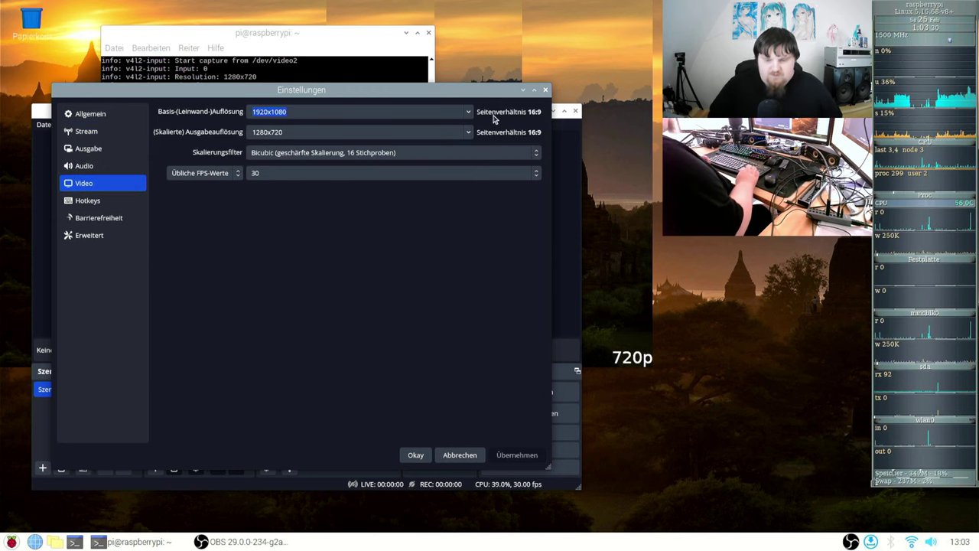
text(1280x720)
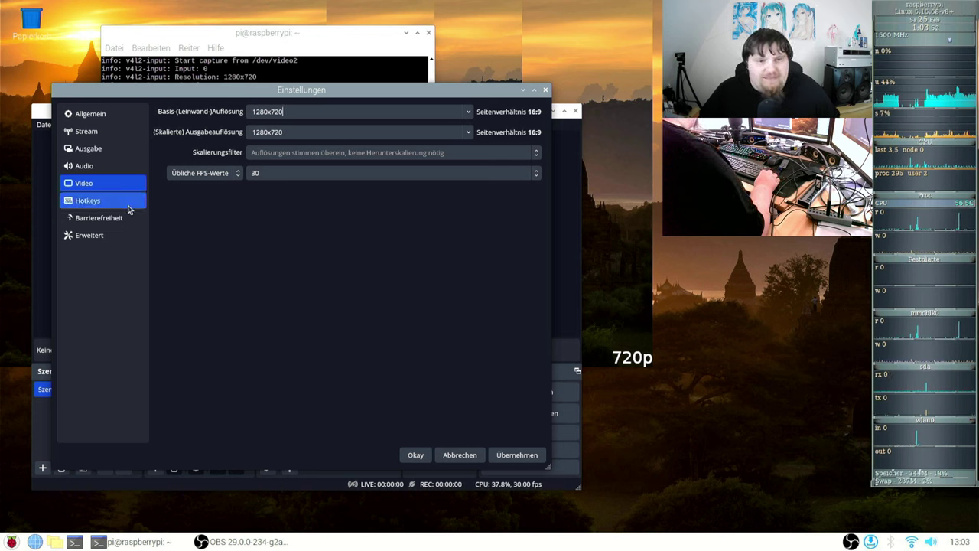
Step: Create a folder named OBS inside /home/pi/Videos and choose it as the recording path in the output settings
click(96, 150)
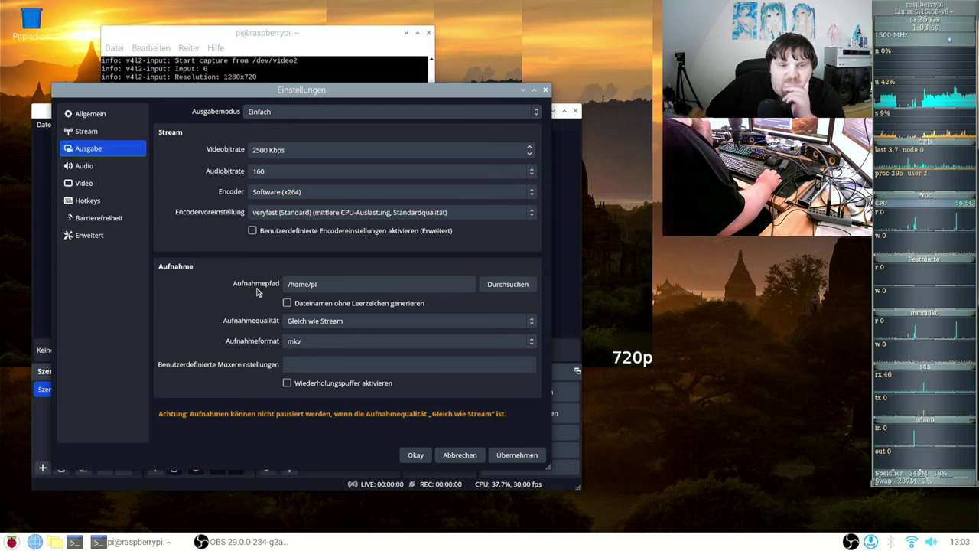
click(492, 287)
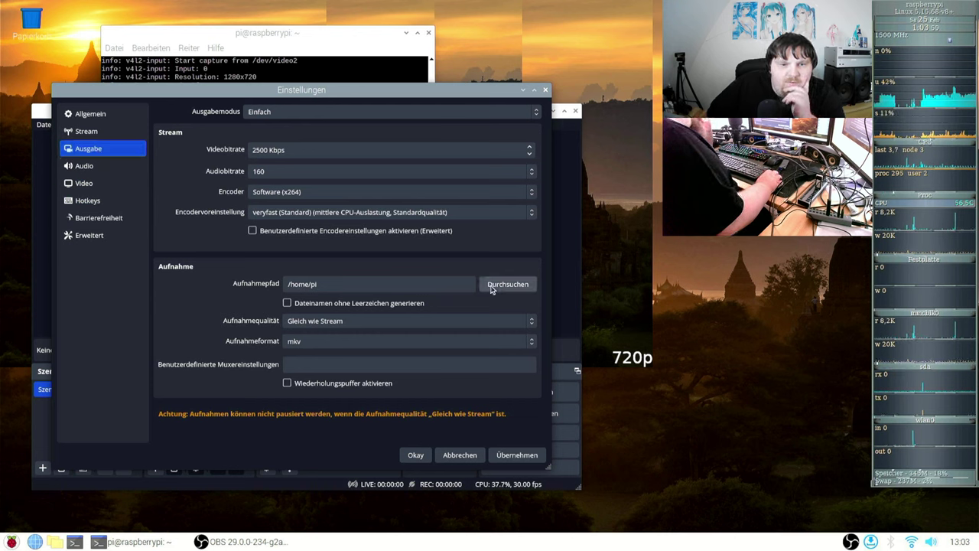
scroll(245, 260, down, 5)
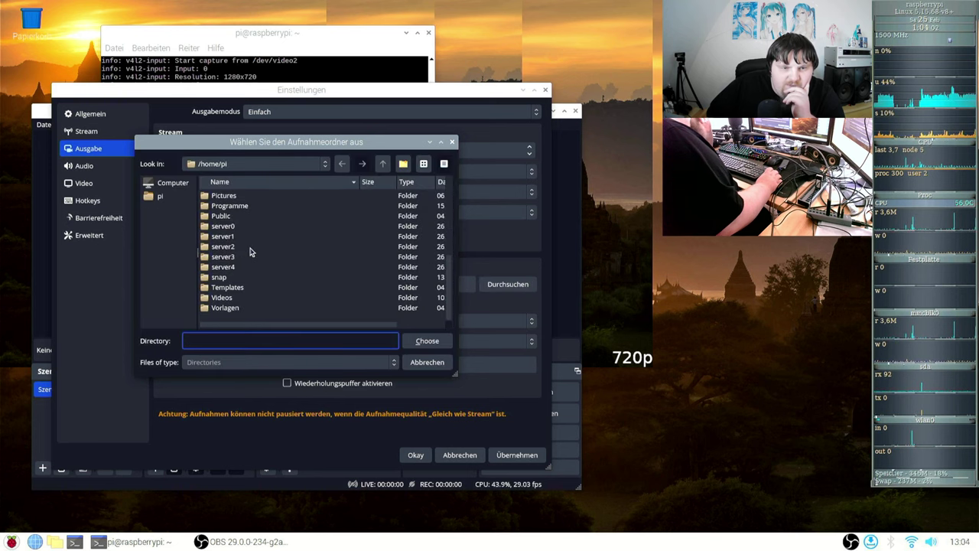
double_click(225, 308)
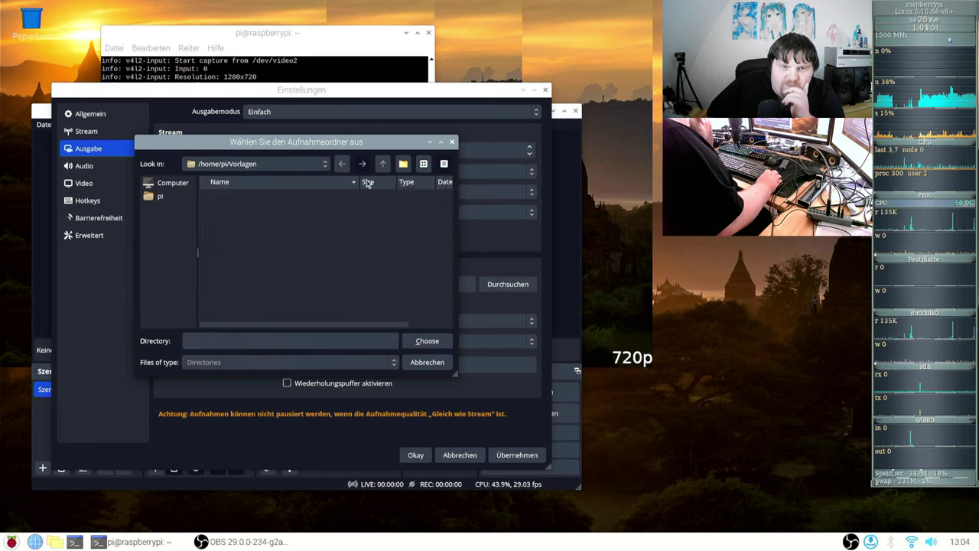
click(382, 164)
scroll(321, 281, down, 5)
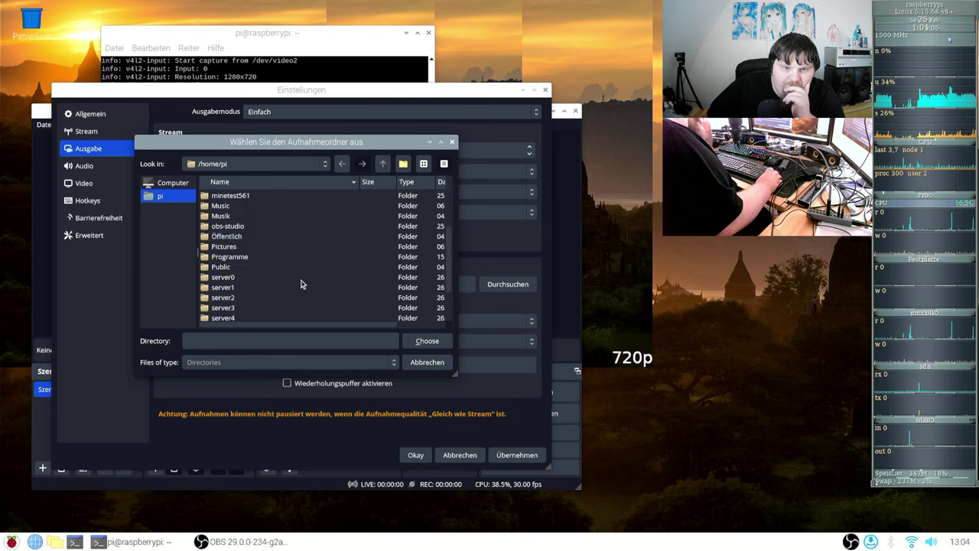
double_click(222, 297)
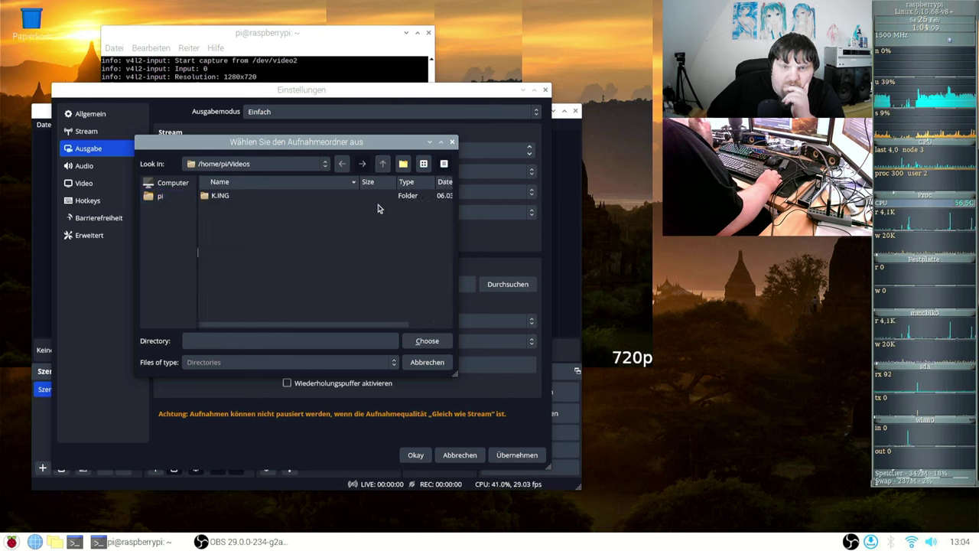
click(403, 163)
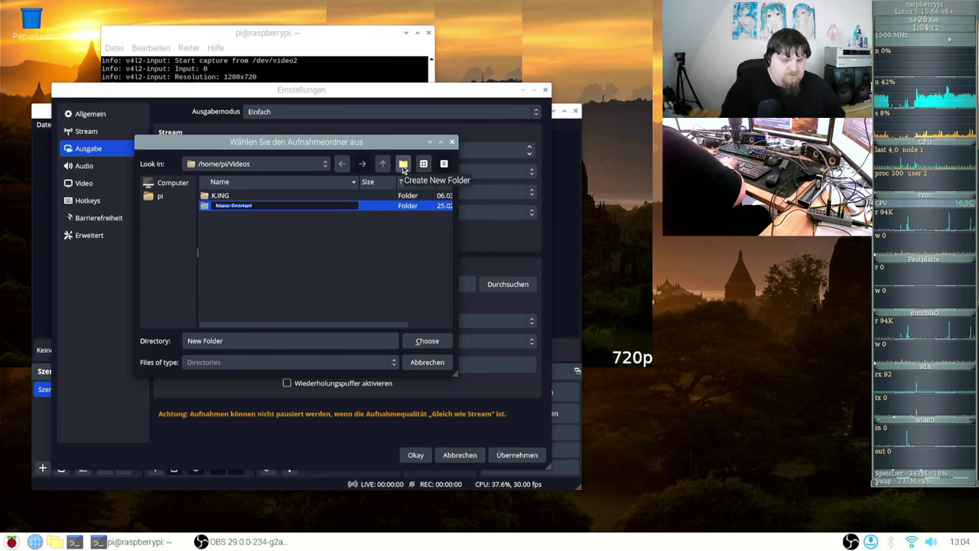
text(OBS)
key(Return)
key(Return)
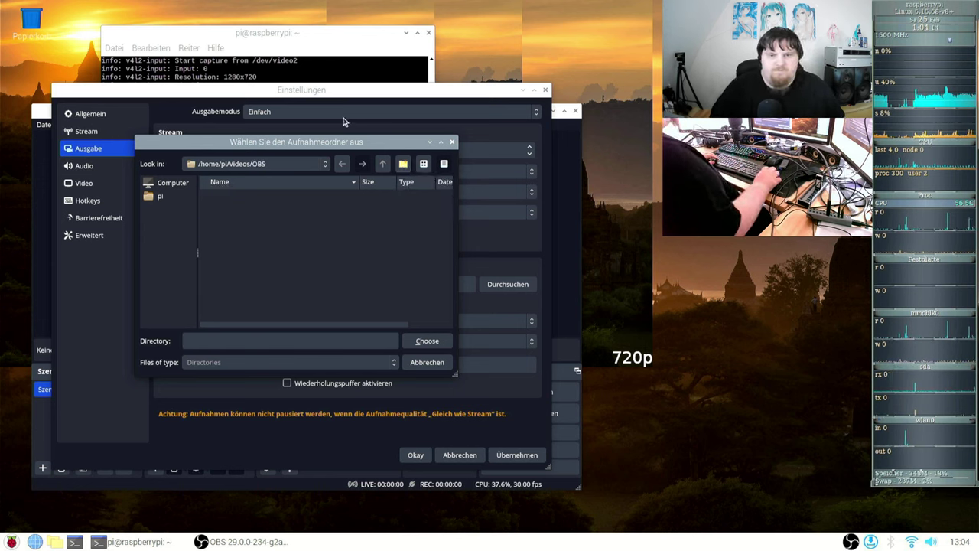
click(426, 340)
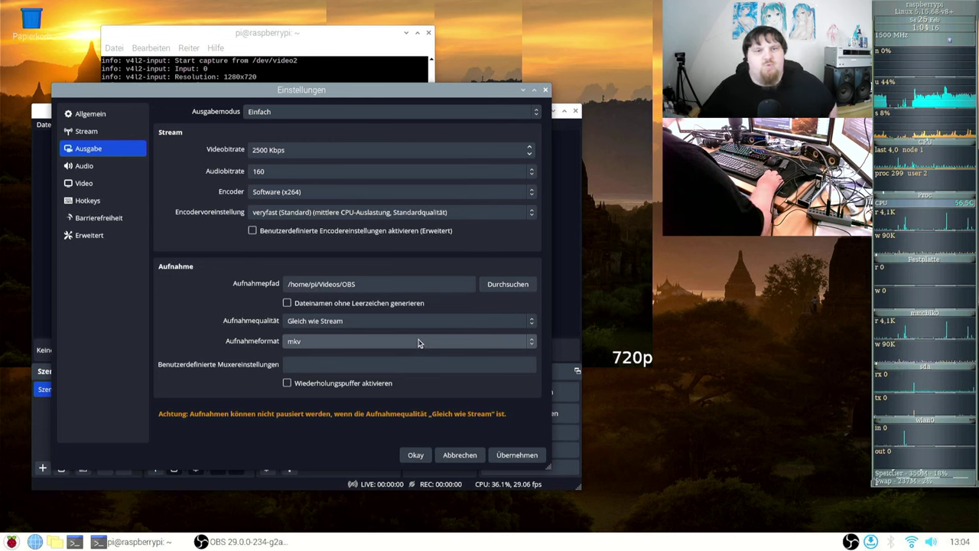
Step: Set the recording quality to "Ununterscheidbare Qualität, große Dateien"
click(313, 320)
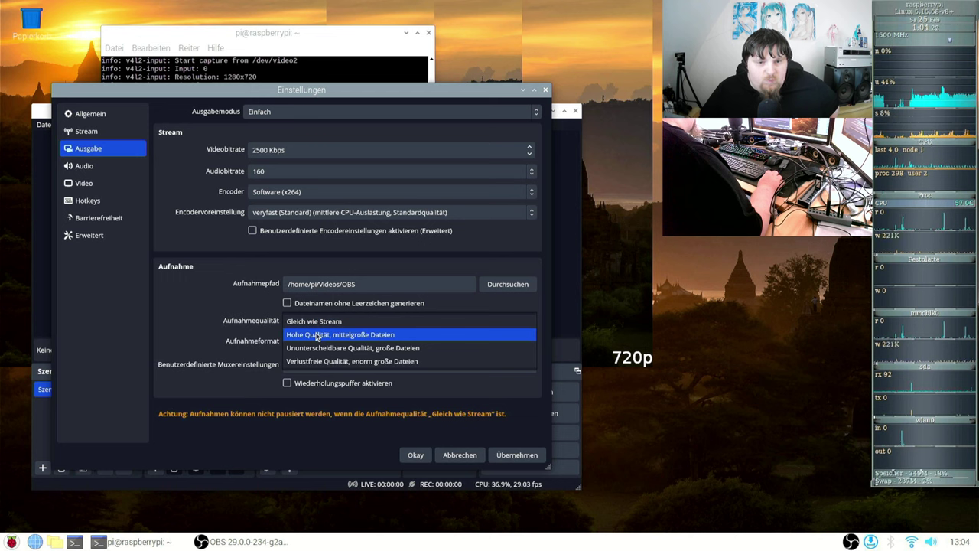
click(317, 335)
click(319, 327)
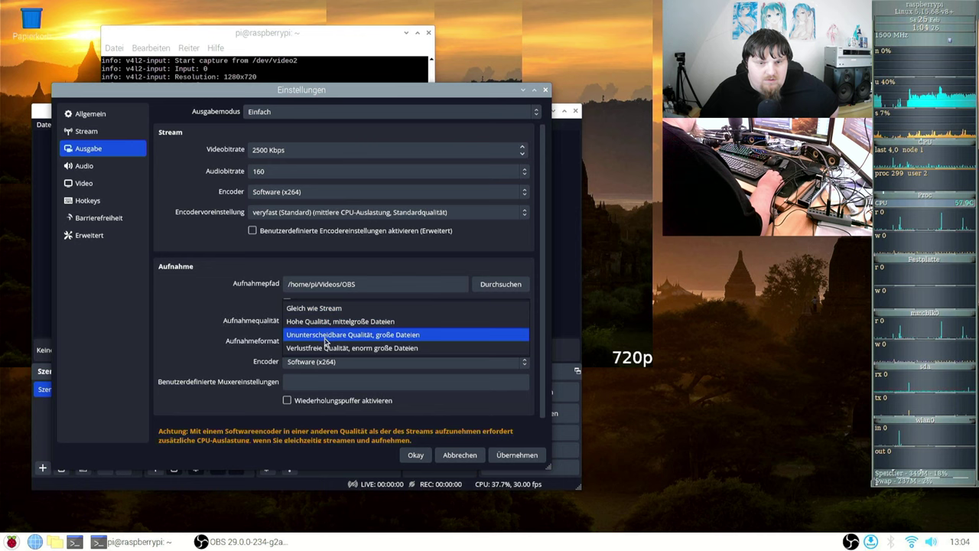
click(320, 322)
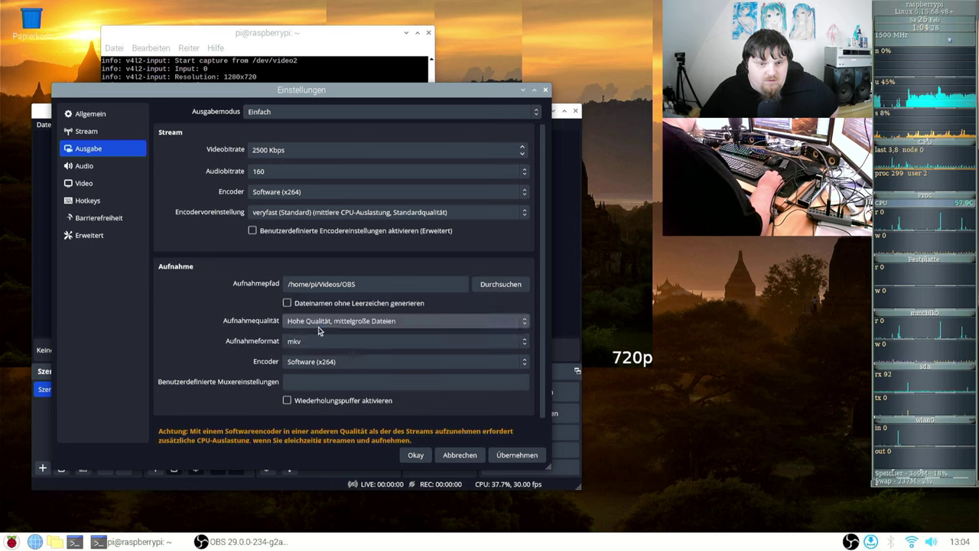
scroll(317, 331, down, 2)
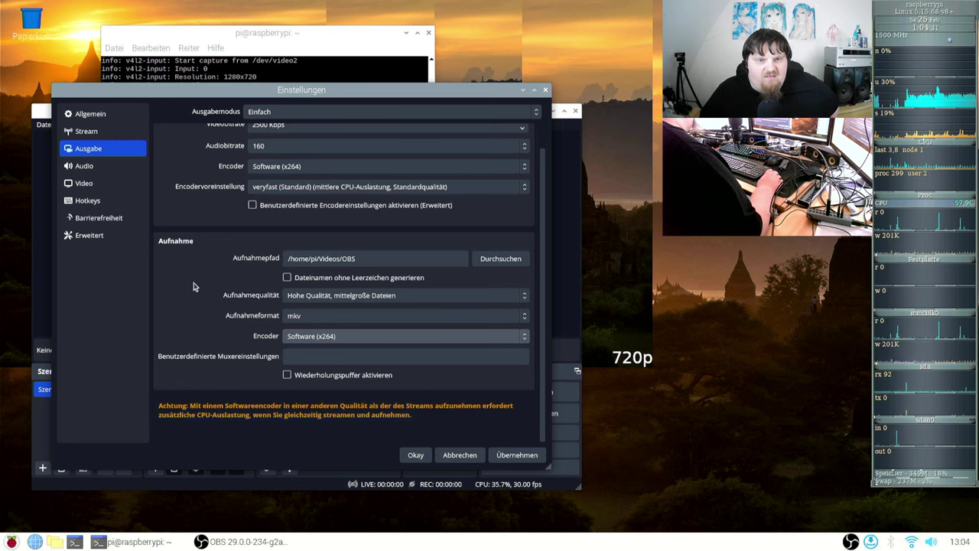
click(347, 301)
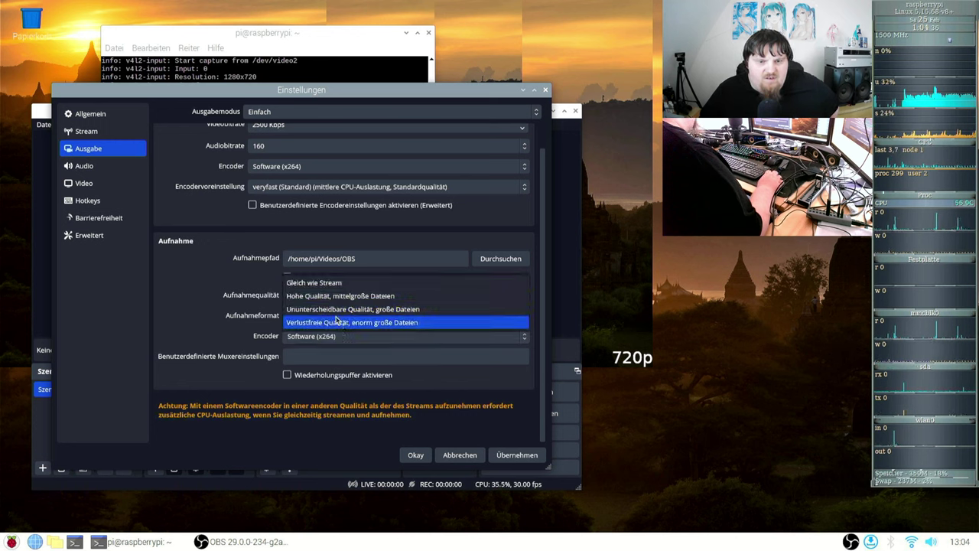
click(339, 312)
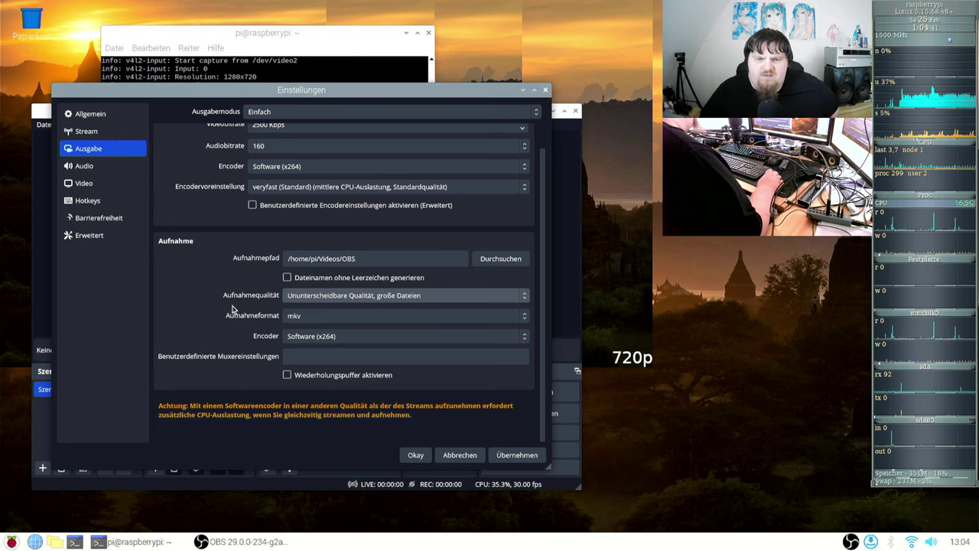
scroll(233, 309, up, 1)
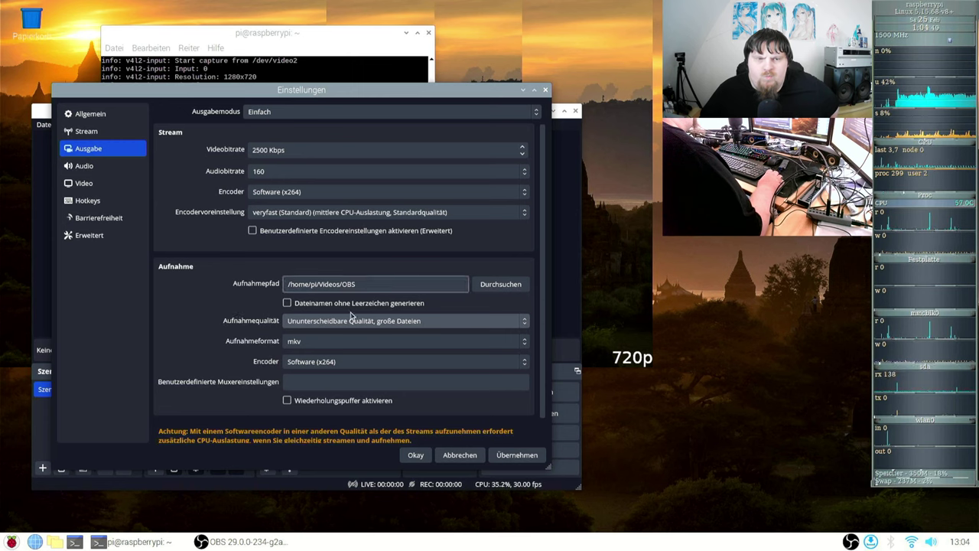
click(91, 238)
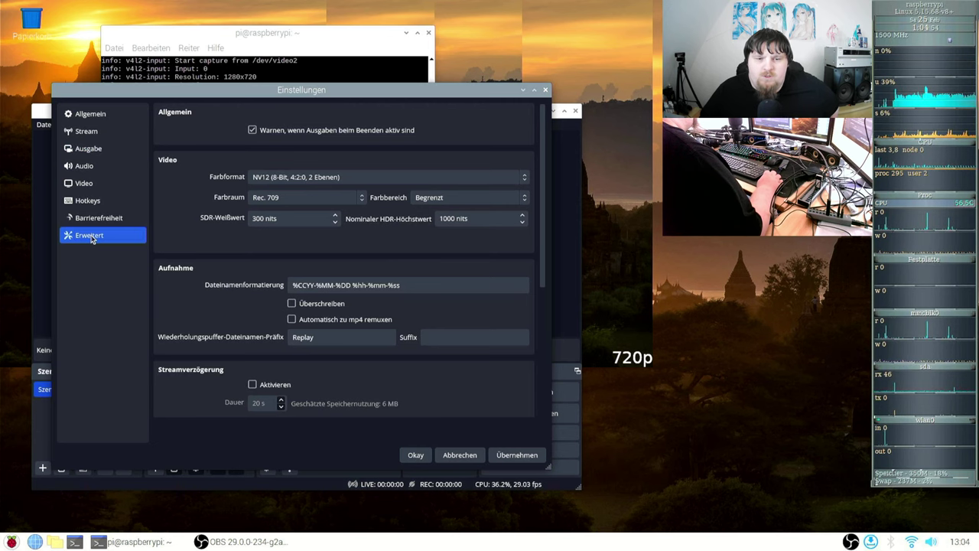
scroll(224, 277, down, 3)
scroll(224, 277, down, 3)
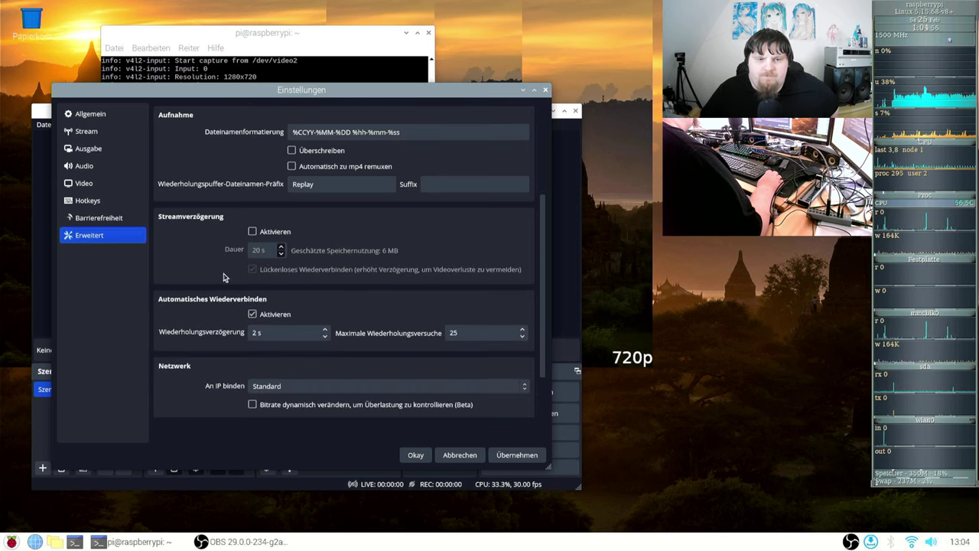
click(75, 169)
Step: Return to the output settings and switch the output mode to Erweitert
click(96, 150)
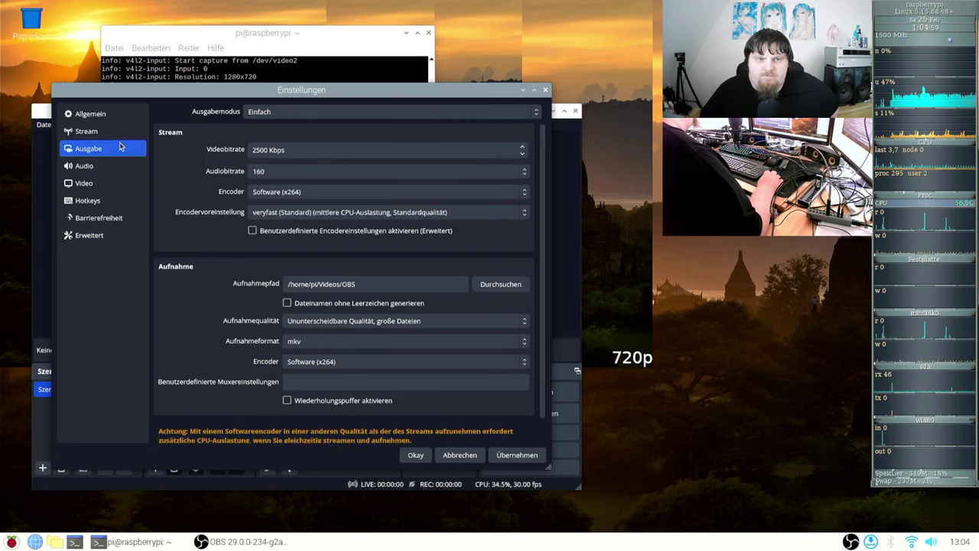
click(264, 111)
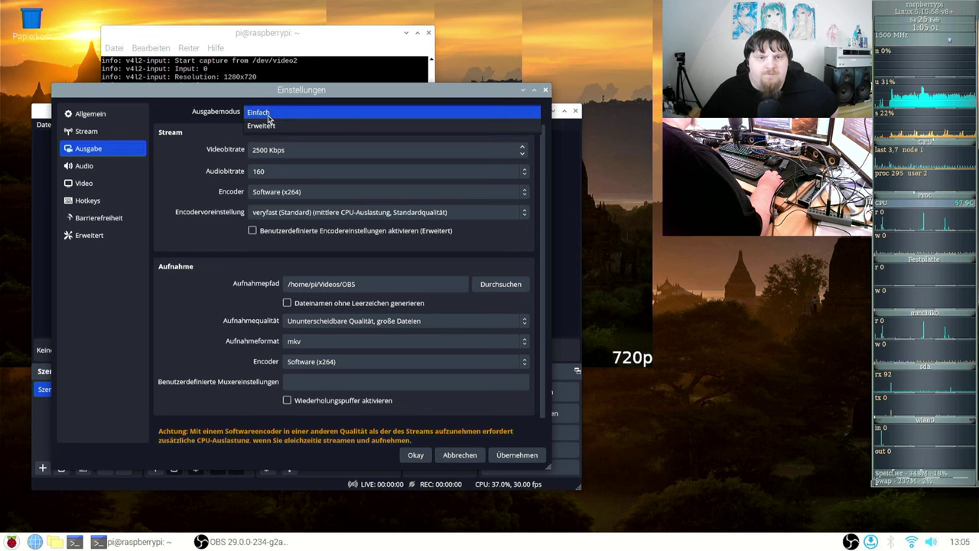
click(269, 125)
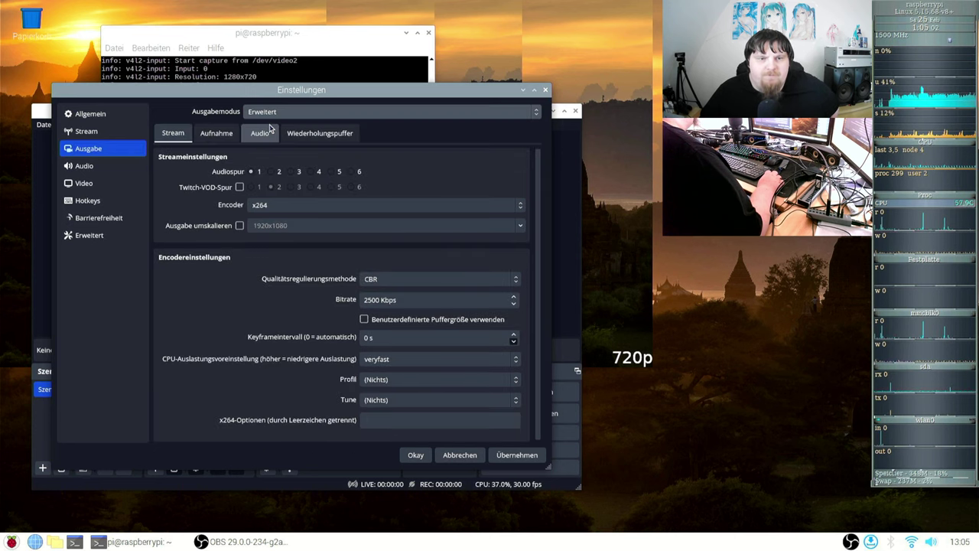
Step: Set the advanced mode's recording path to /home/pi/Videos/OBS and choose mkv as the recording format
click(217, 134)
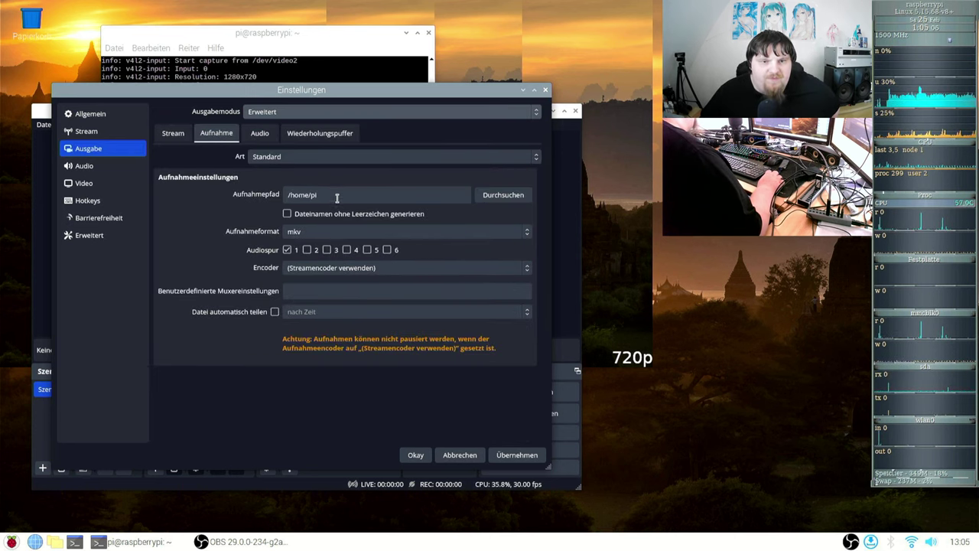
click(521, 200)
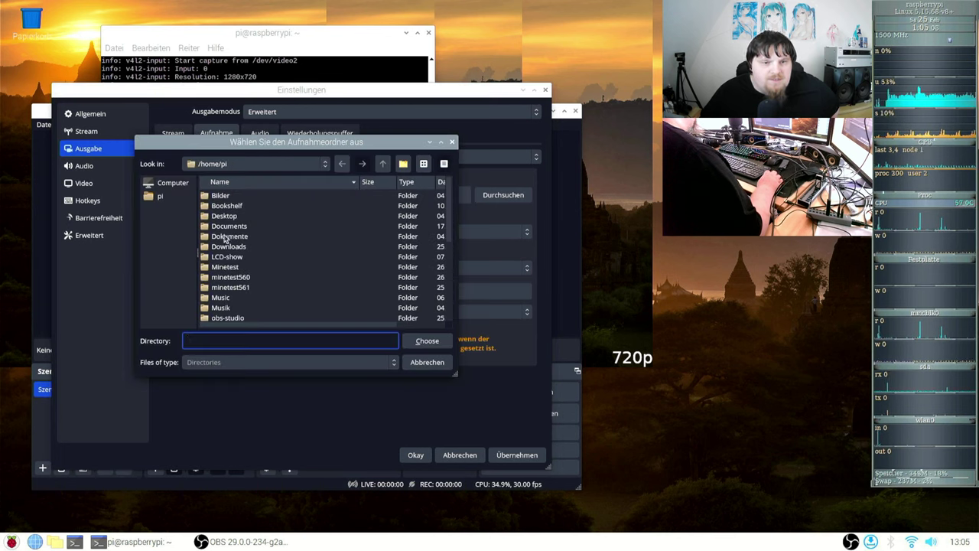
scroll(230, 275, down, 5)
double_click(228, 299)
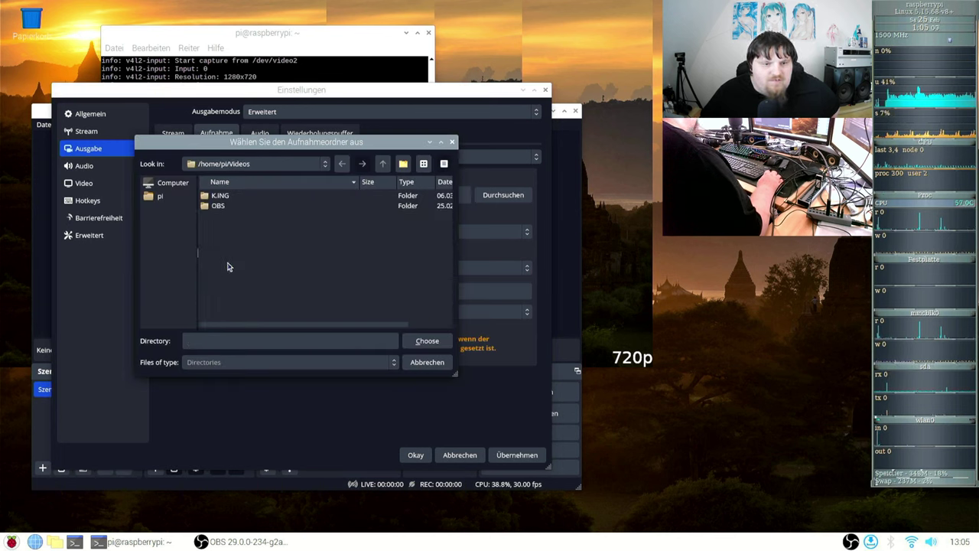
double_click(221, 206)
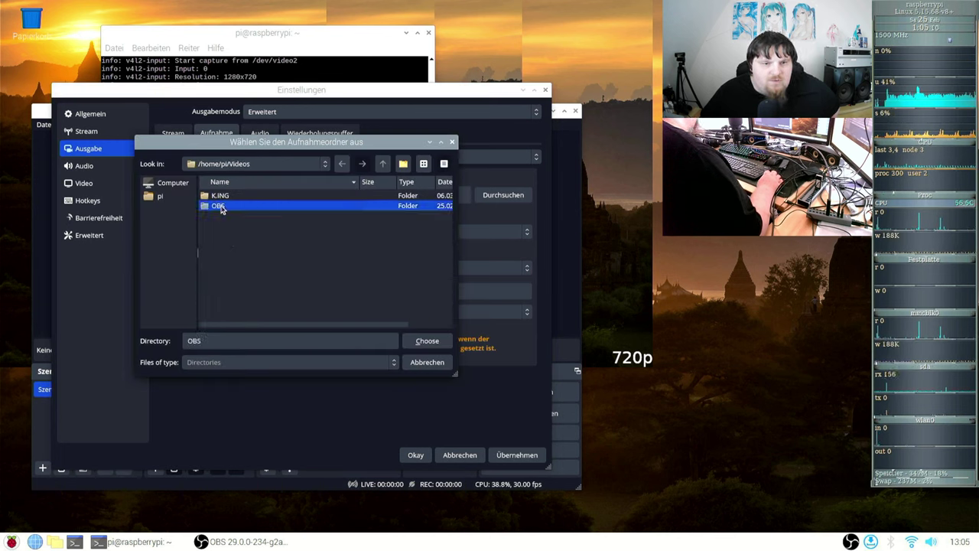
click(427, 342)
click(316, 232)
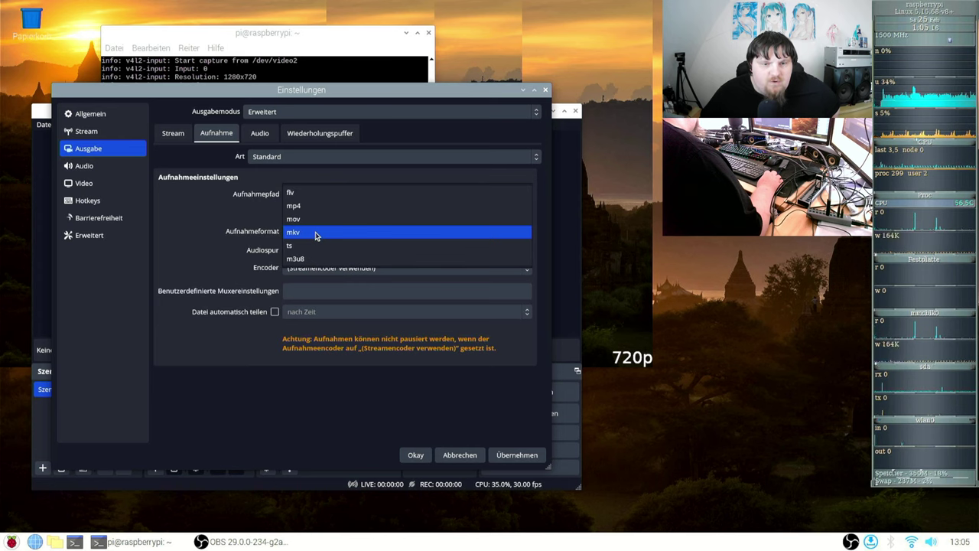
click(315, 233)
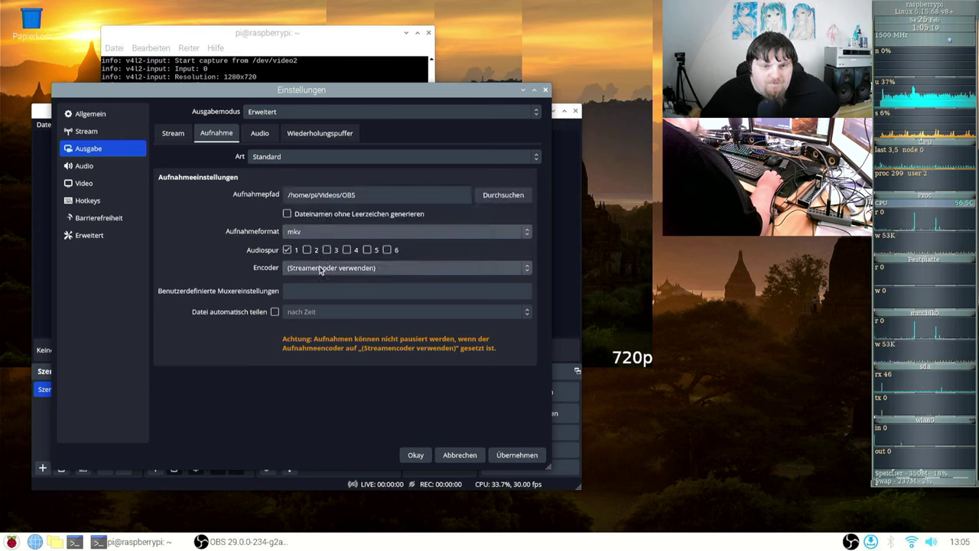
Step: Choose x264 as the recording encoder
click(320, 268)
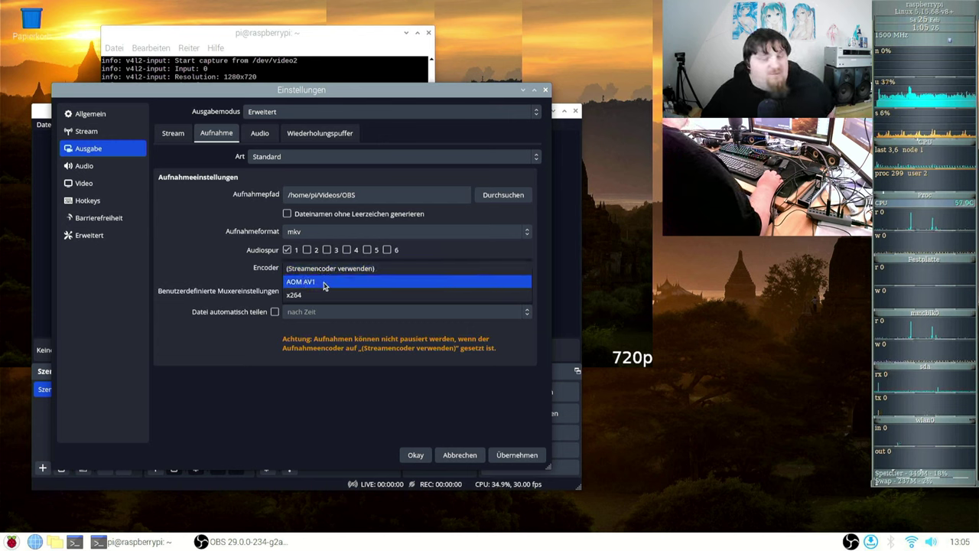
click(323, 296)
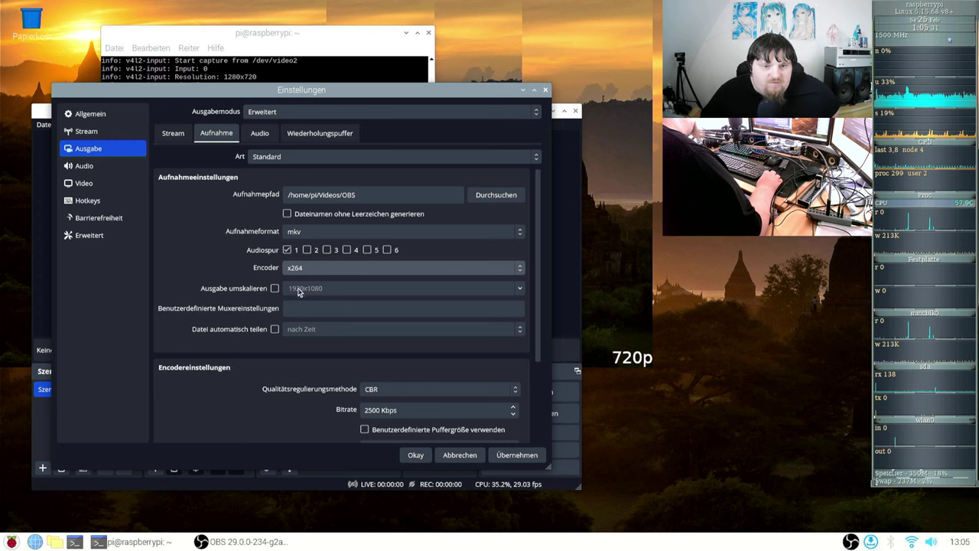
click(299, 308)
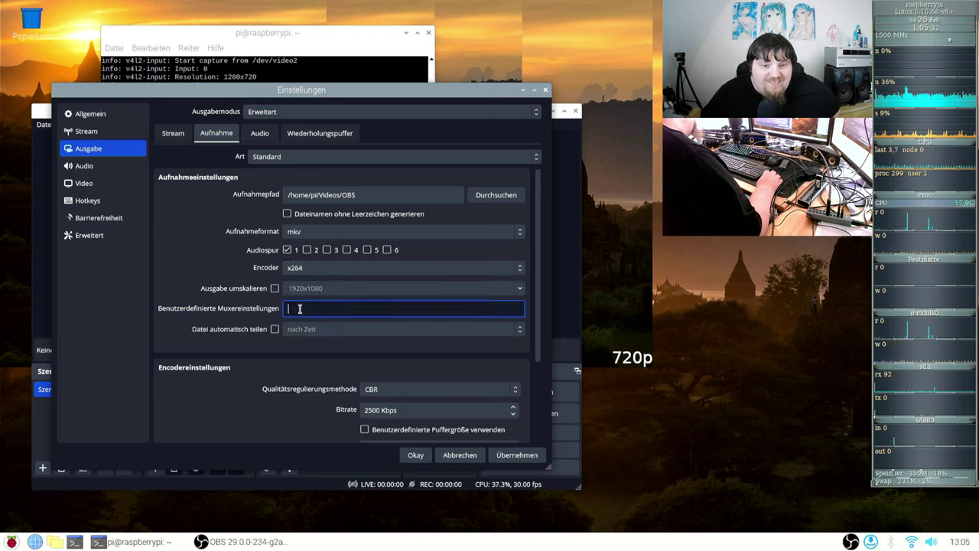
Step: Select CBR as the recording encoder's rate control method and set its bitrate to 2500 Kbps
scroll(299, 307, down, 5)
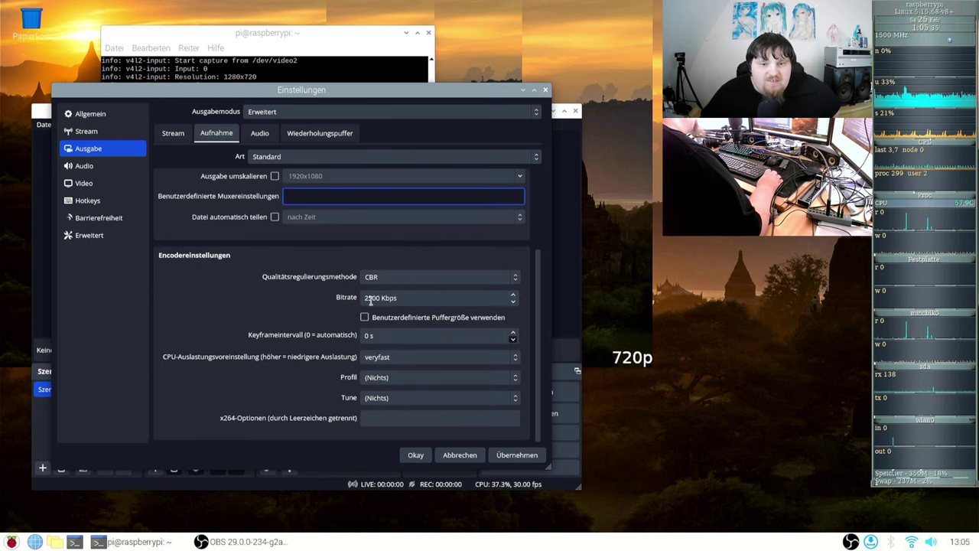
click(449, 280)
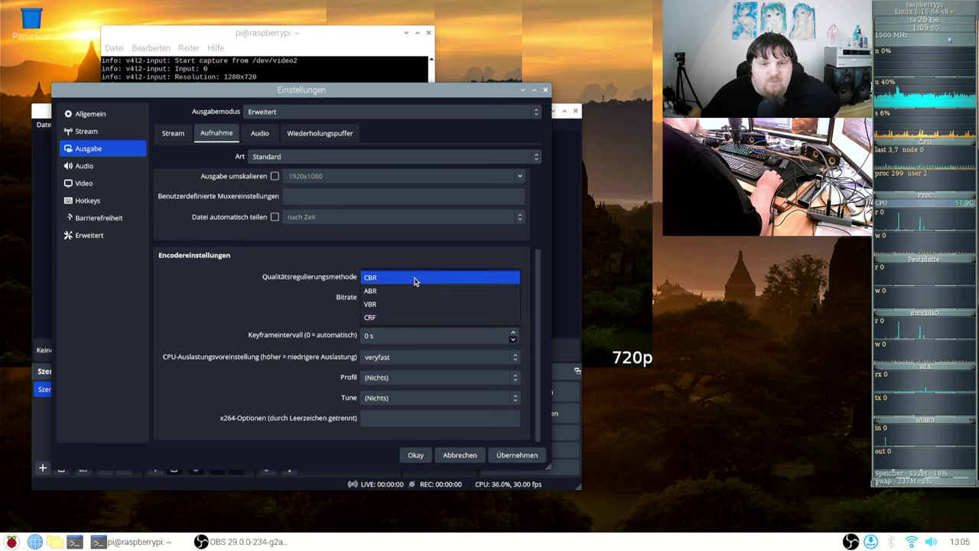
click(414, 281)
click(408, 299)
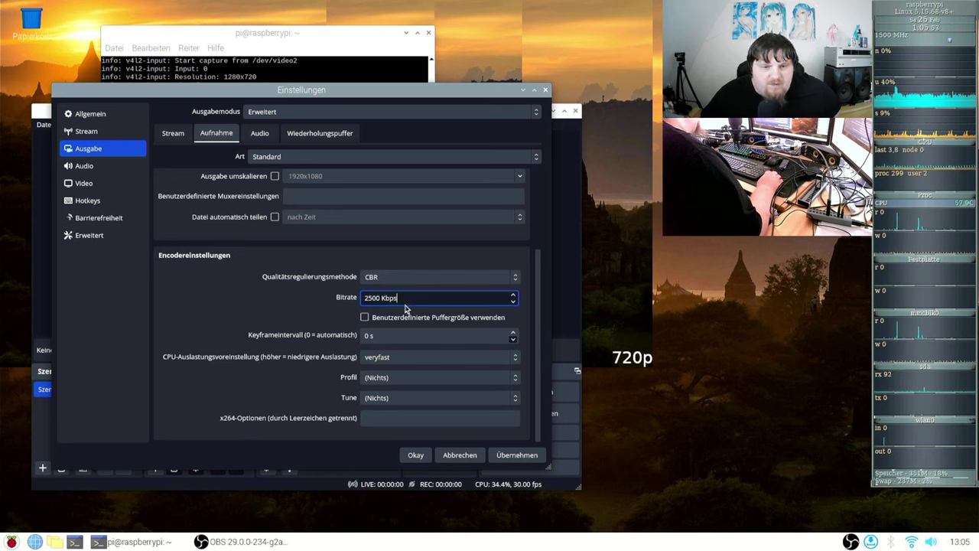
key(Down)
key(Down)
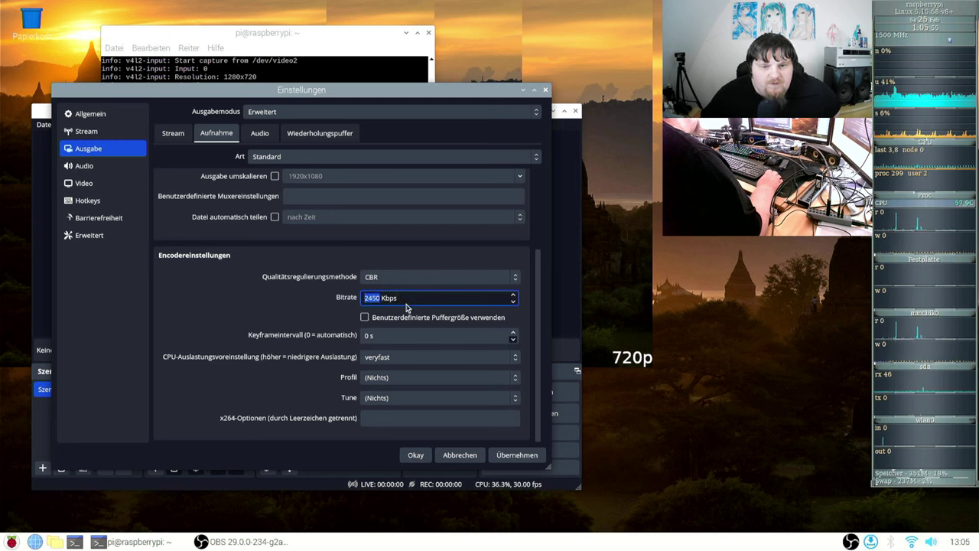
text(2500)
click(254, 312)
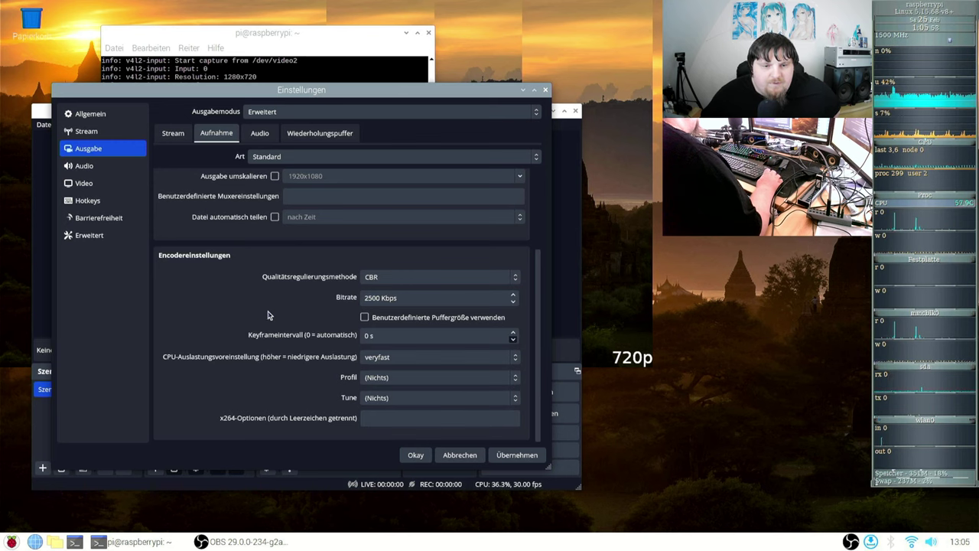
Step: Set the x264 CPU usage preset to superfast and accept the output settings
click(389, 358)
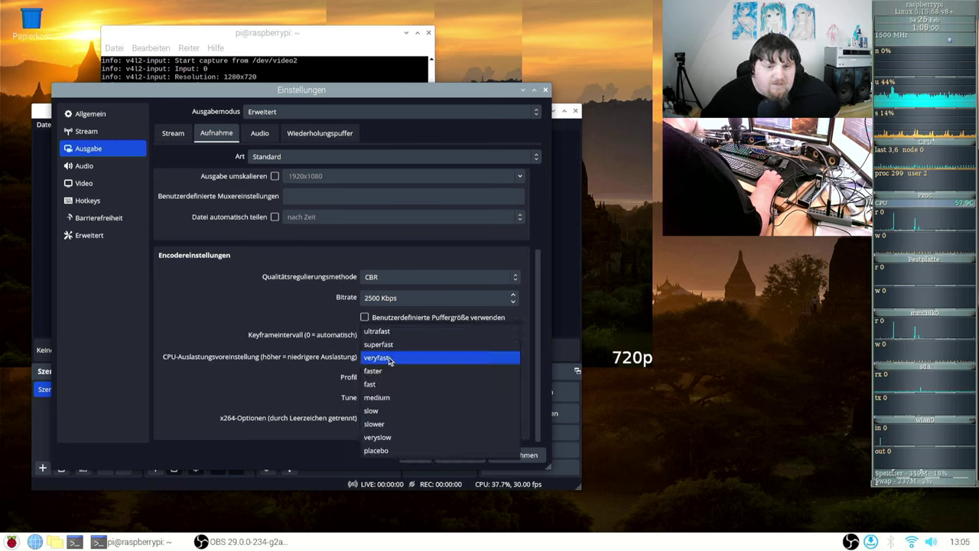
click(397, 345)
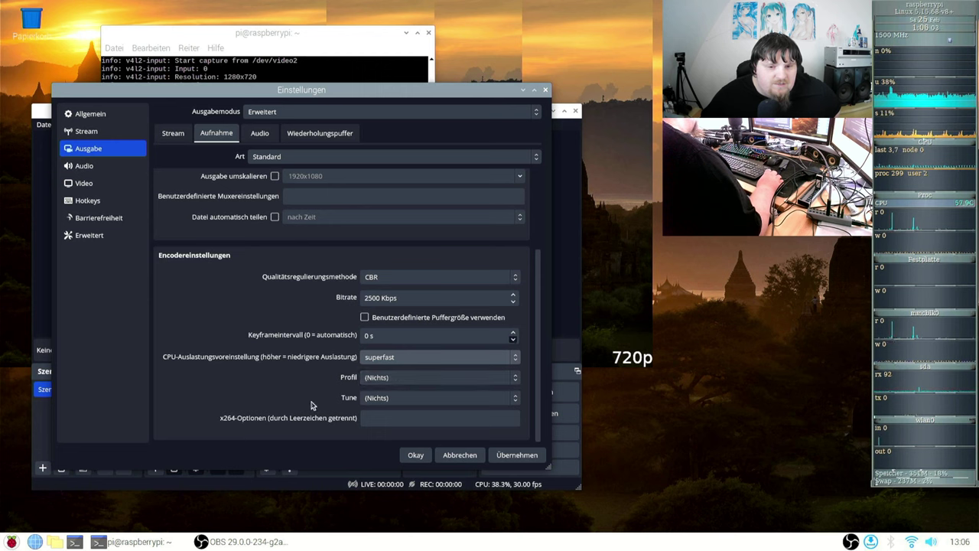
scroll(205, 390, up, 2)
scroll(202, 392, up, 1)
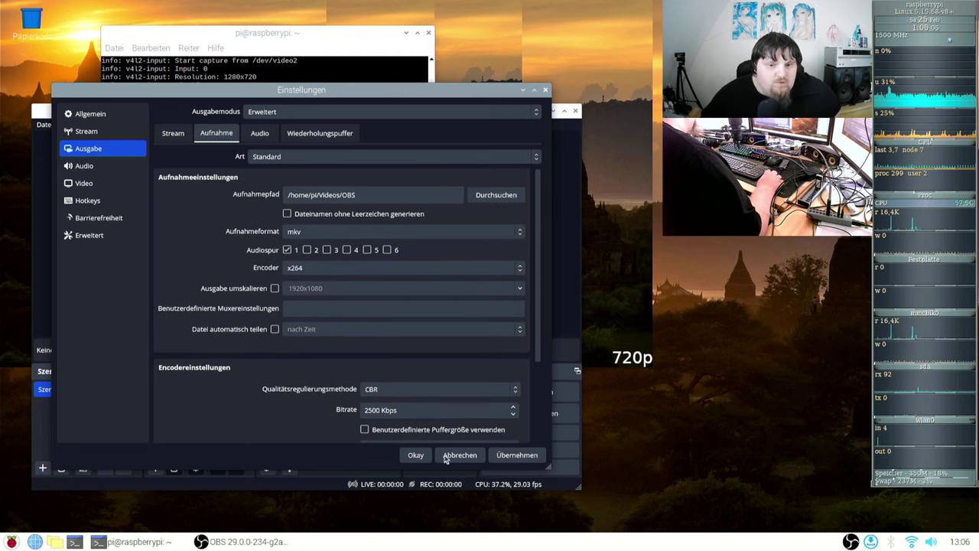
click(418, 456)
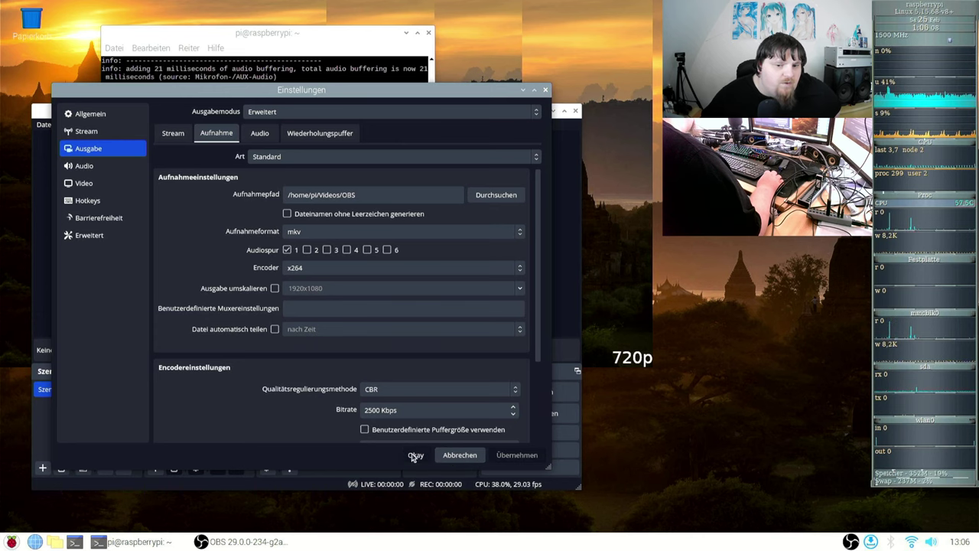